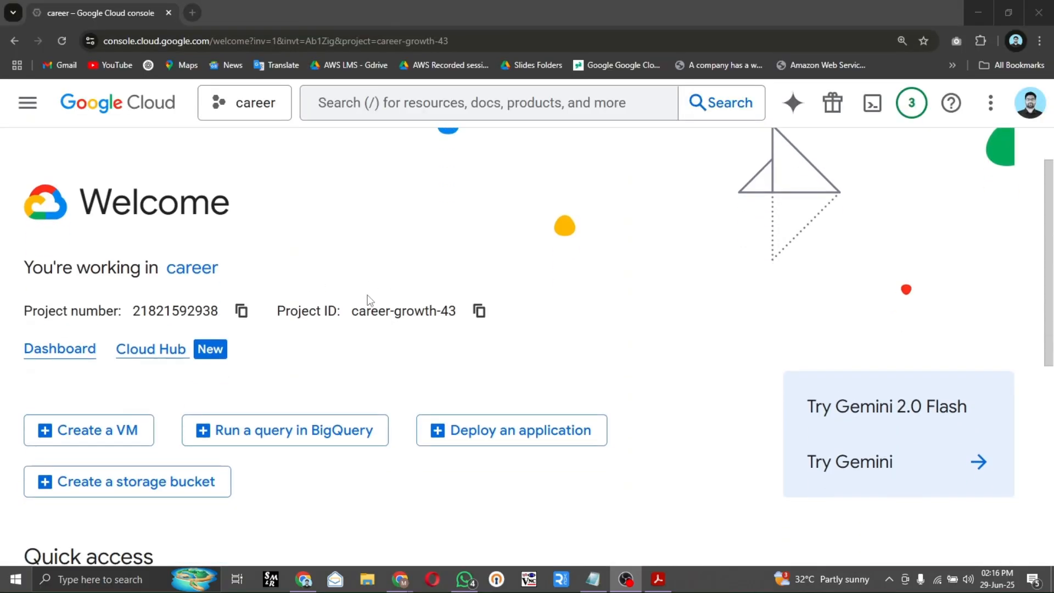
- Search the console for Compute and open the Compute Engine Overview in a new tab
scroll(263, 305, down, 1)
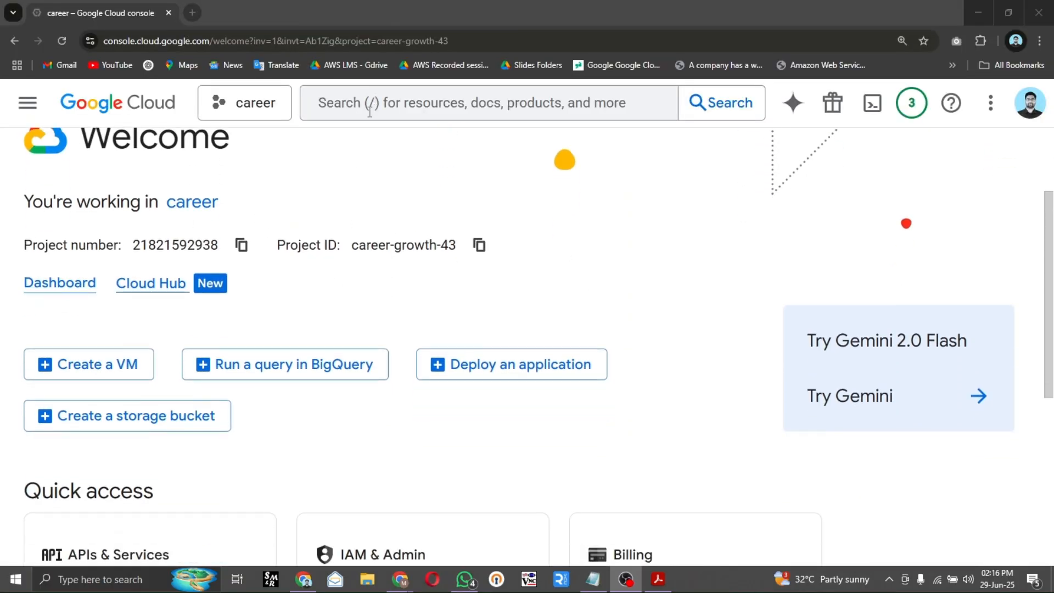
scroll(263, 305, up, 1)
click(408, 106)
text(Co)
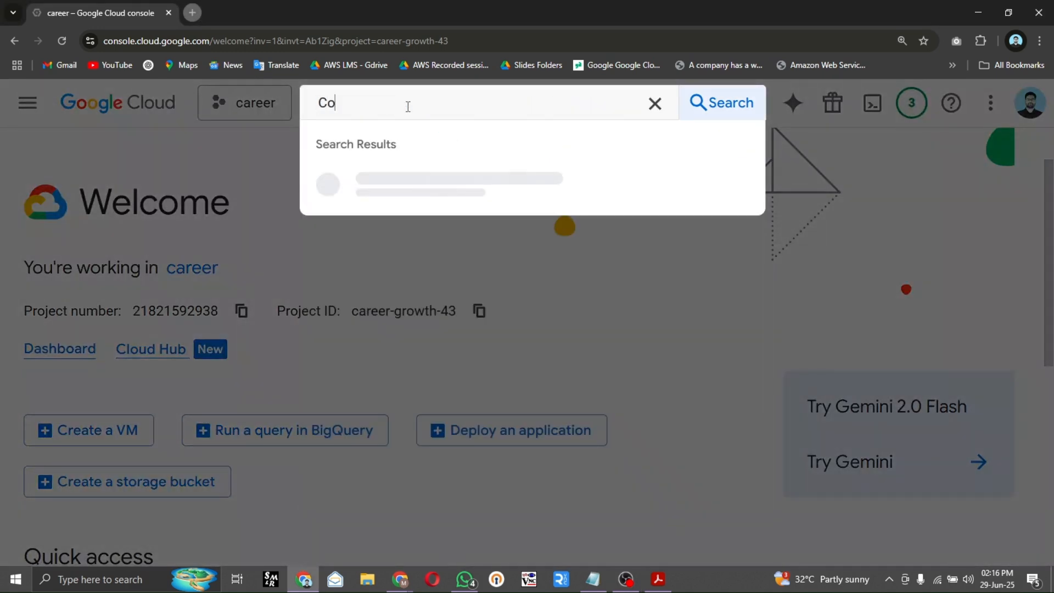
text(mpute Engine)
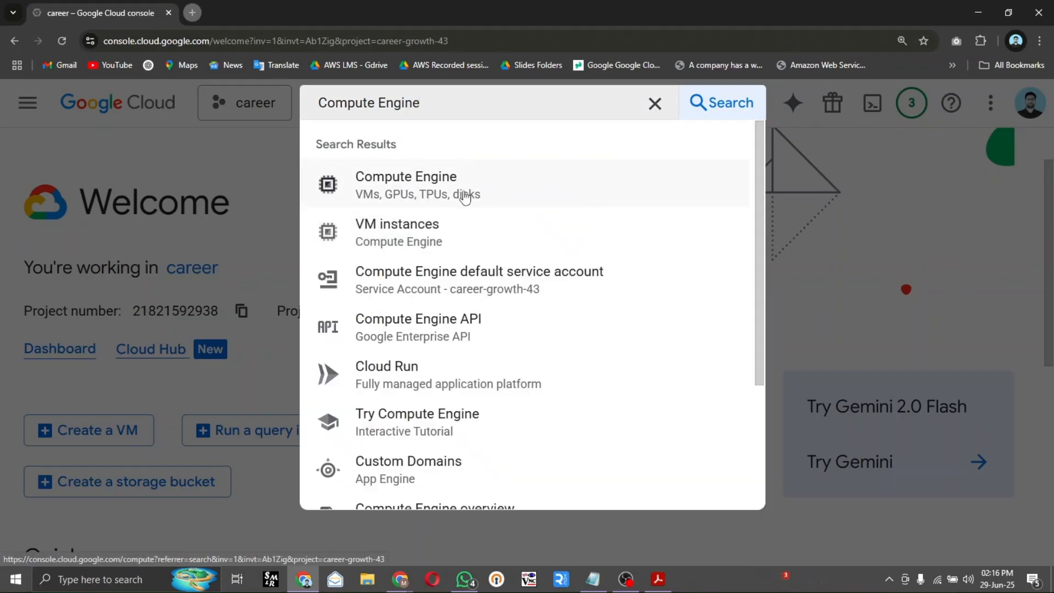
middle_click(465, 196)
click(285, 12)
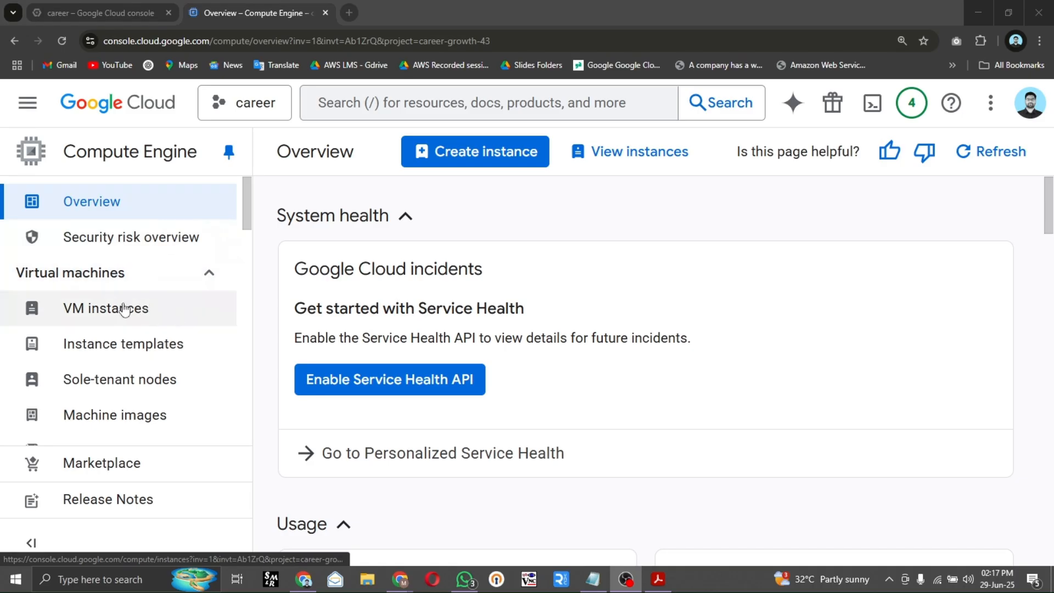
- Open the Create an instance form and open VPC networks in a background tab
click(477, 160)
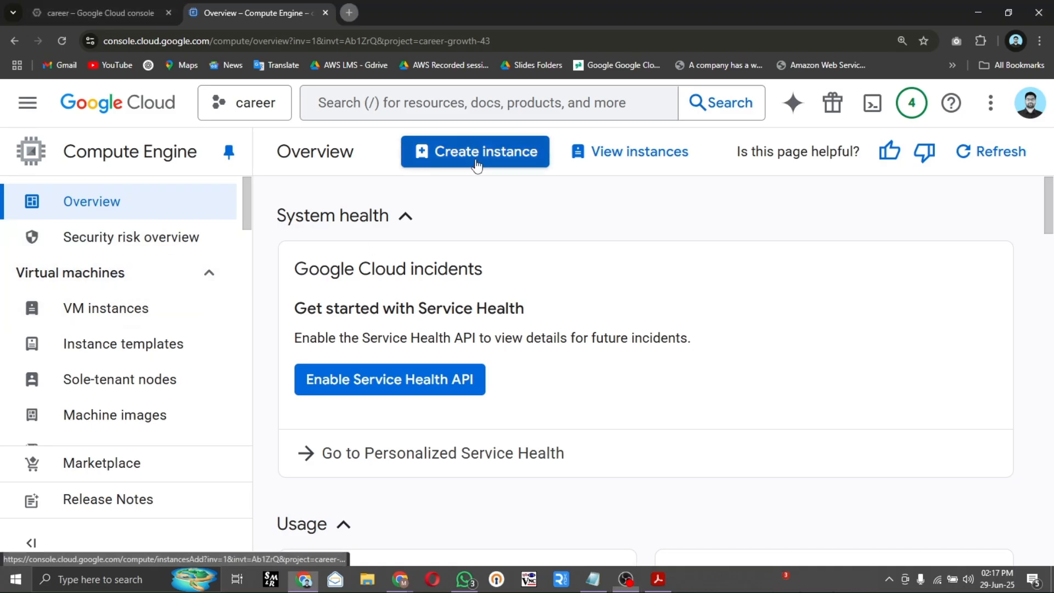
click(477, 164)
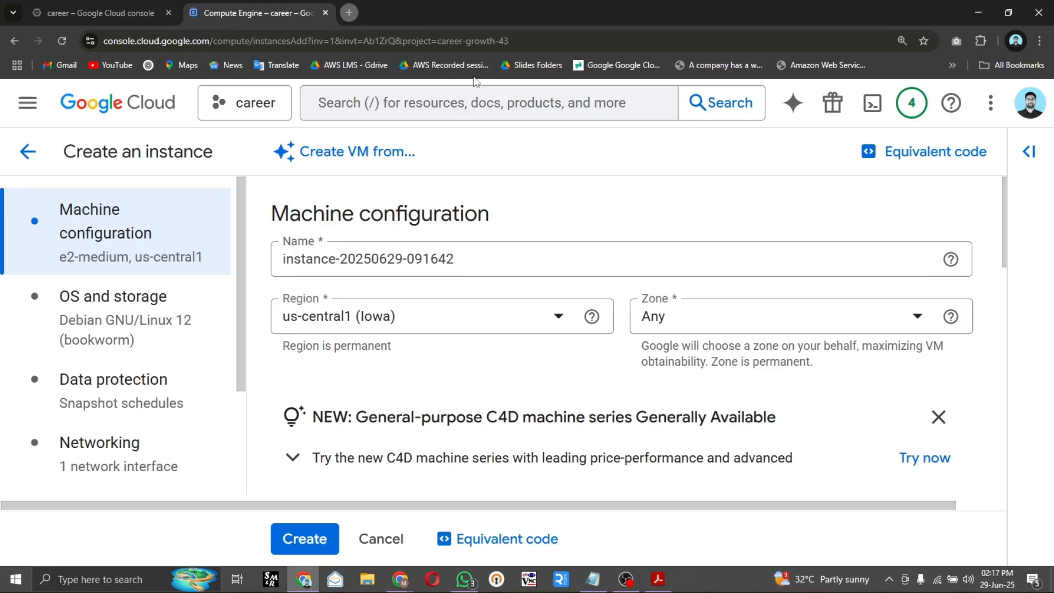
click(361, 110)
text(VPC)
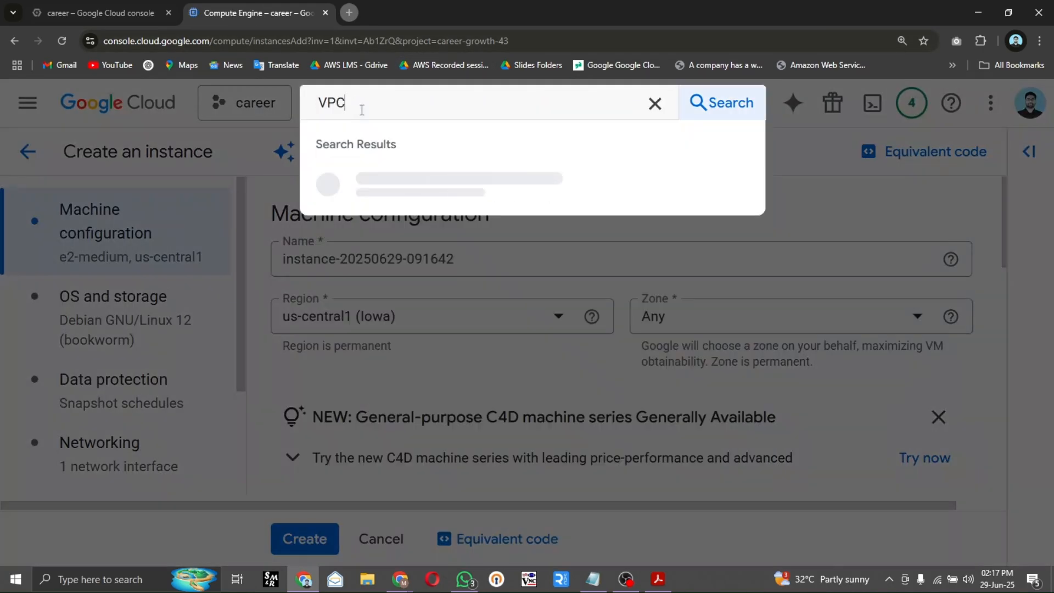
middle_click(430, 265)
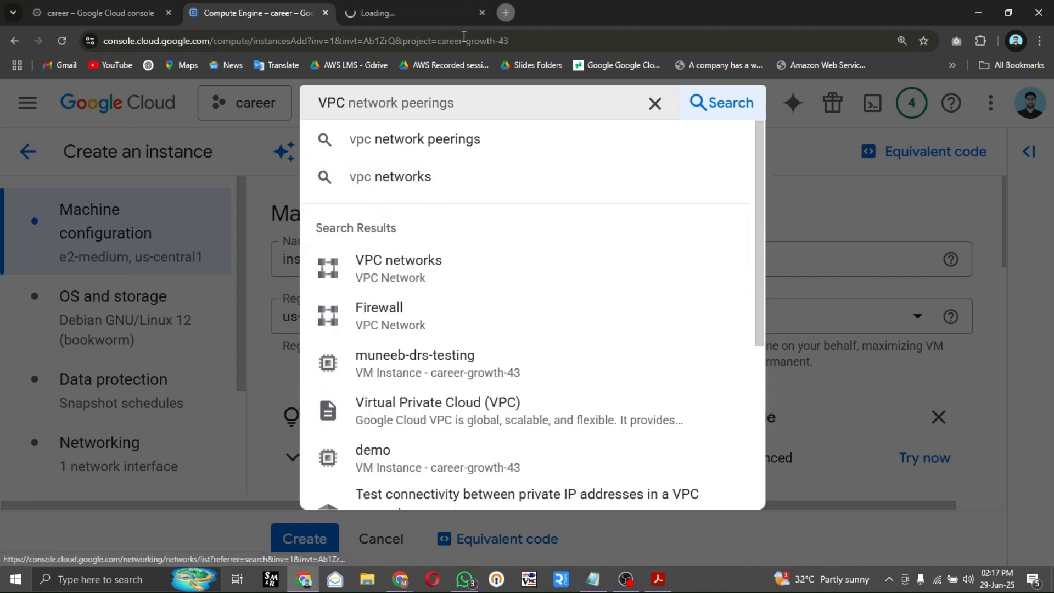
- Clear the VPC search and select the default instance name for replacement
click(655, 103)
click(794, 180)
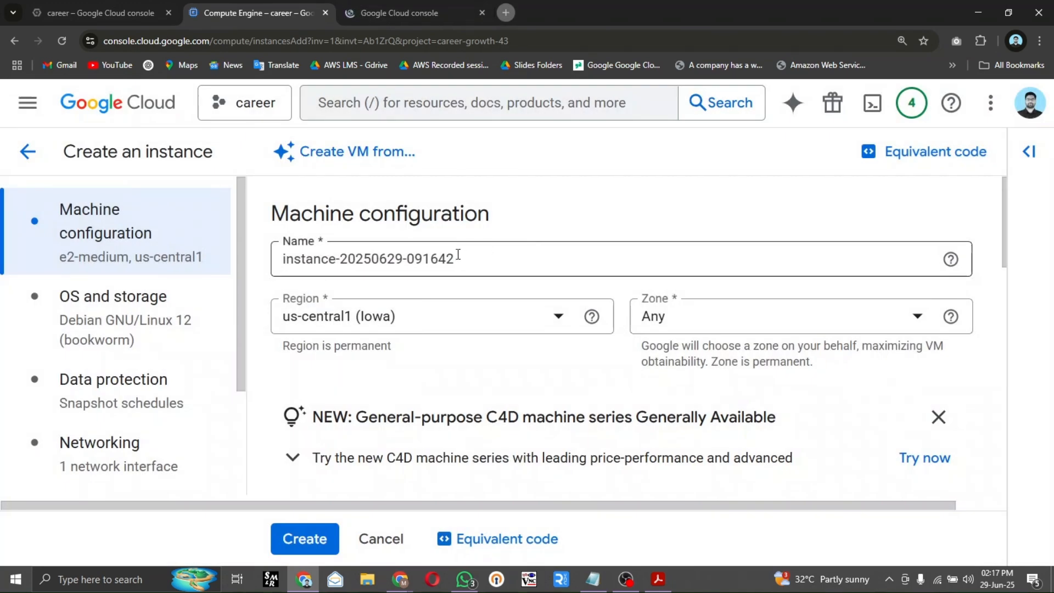
drag(458, 257, 250, 260)
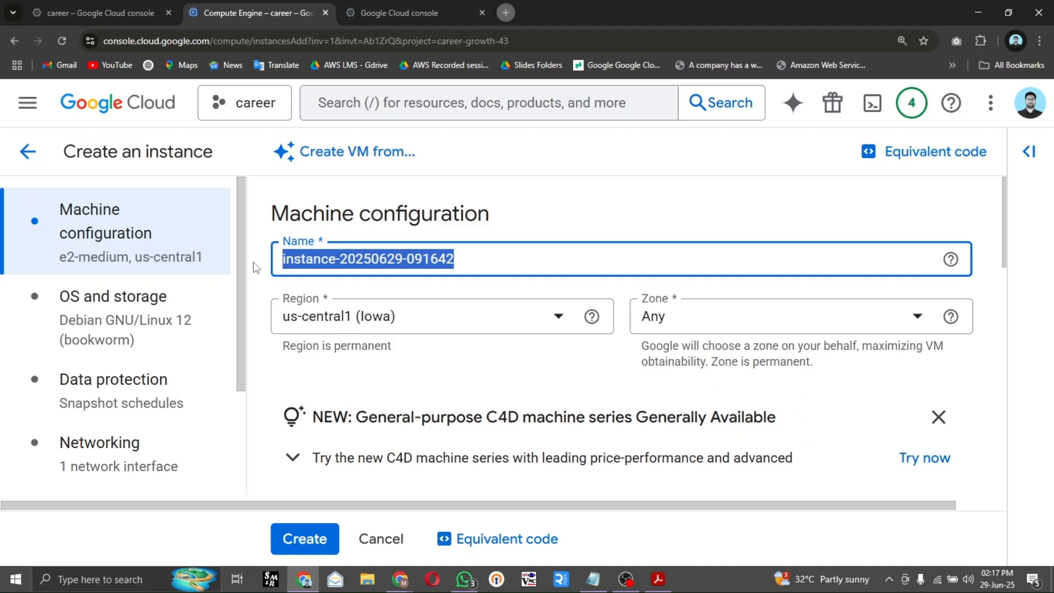
- Replace the default name with the Windows bastion-host name and reselect us-central1 (Iowa) as region
text(Techwithmuneeb)
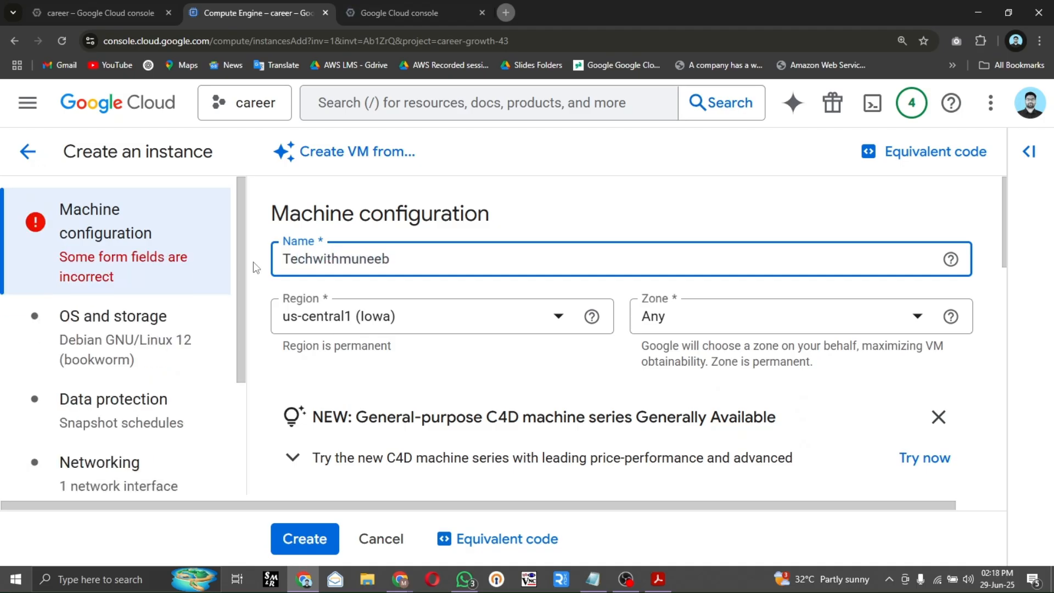
key(ctrl+a)
text(techwit)
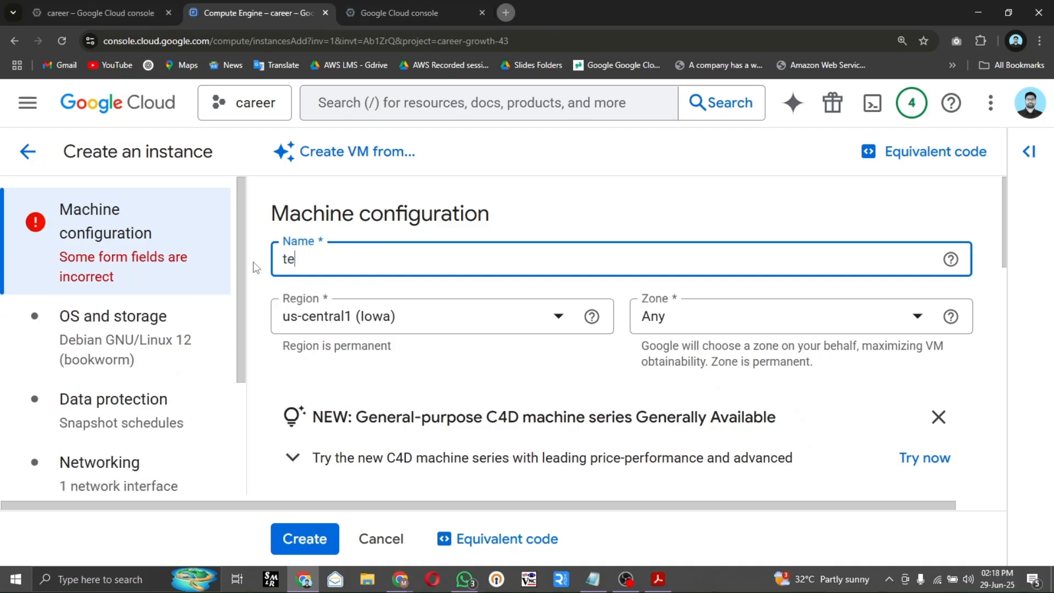
text(hmuneeb)
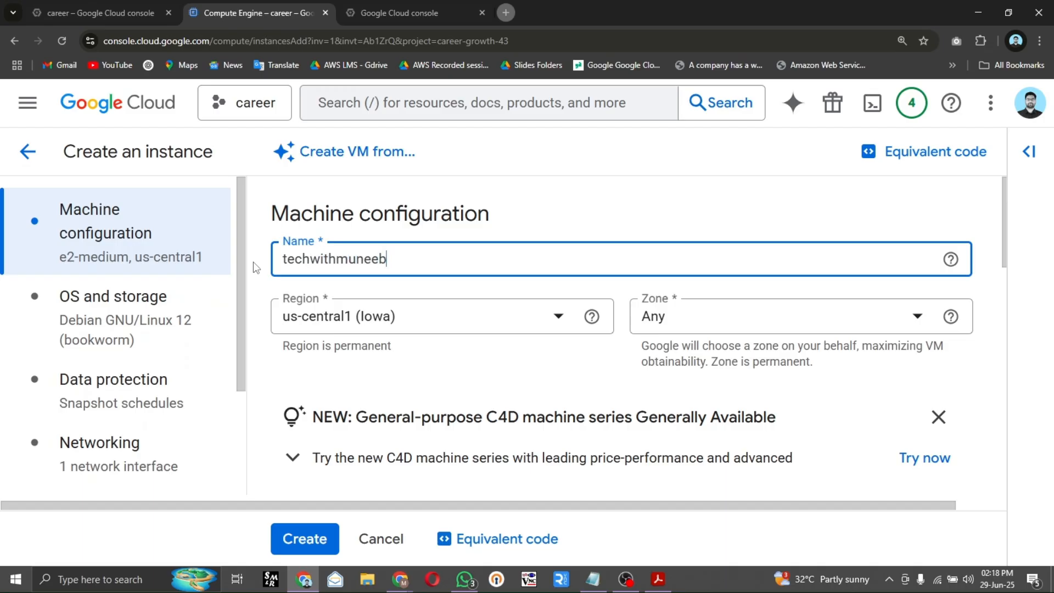
text(-windows-bastionhost)
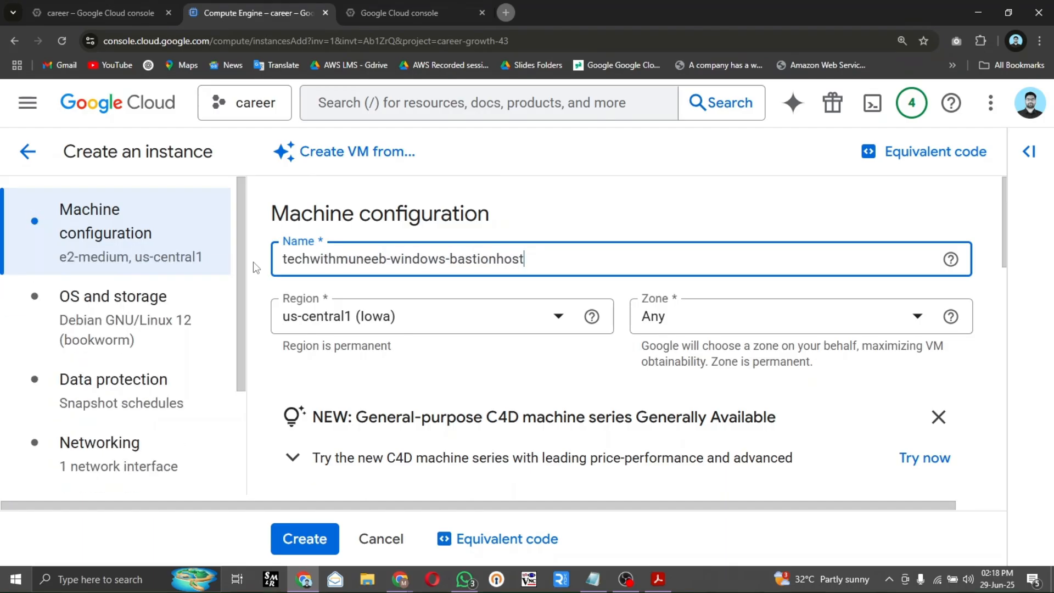
click(557, 316)
scroll(509, 244, down, 2)
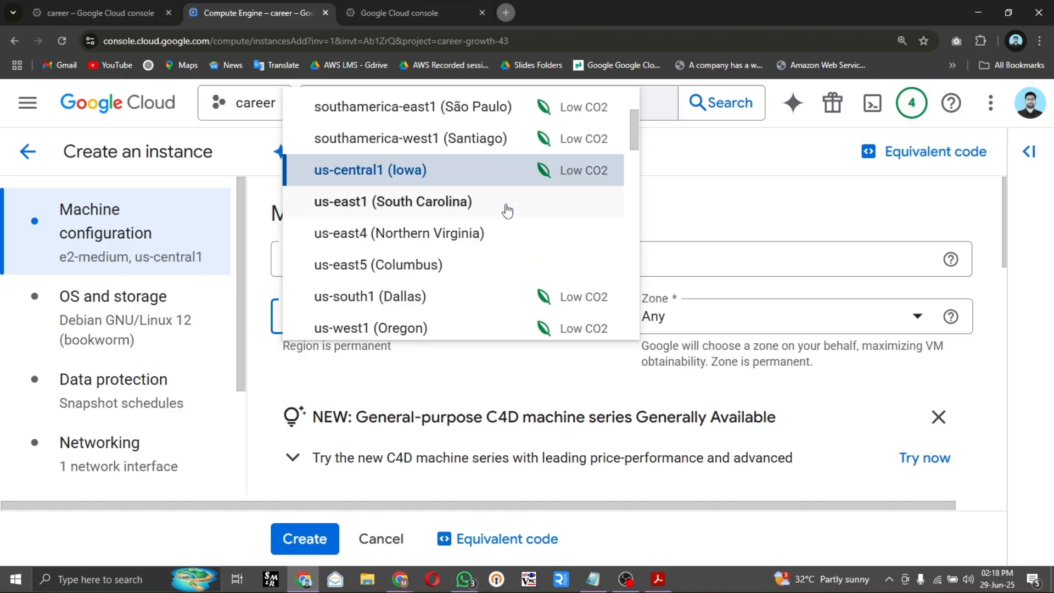
scroll(476, 258, down, 2)
click(479, 109)
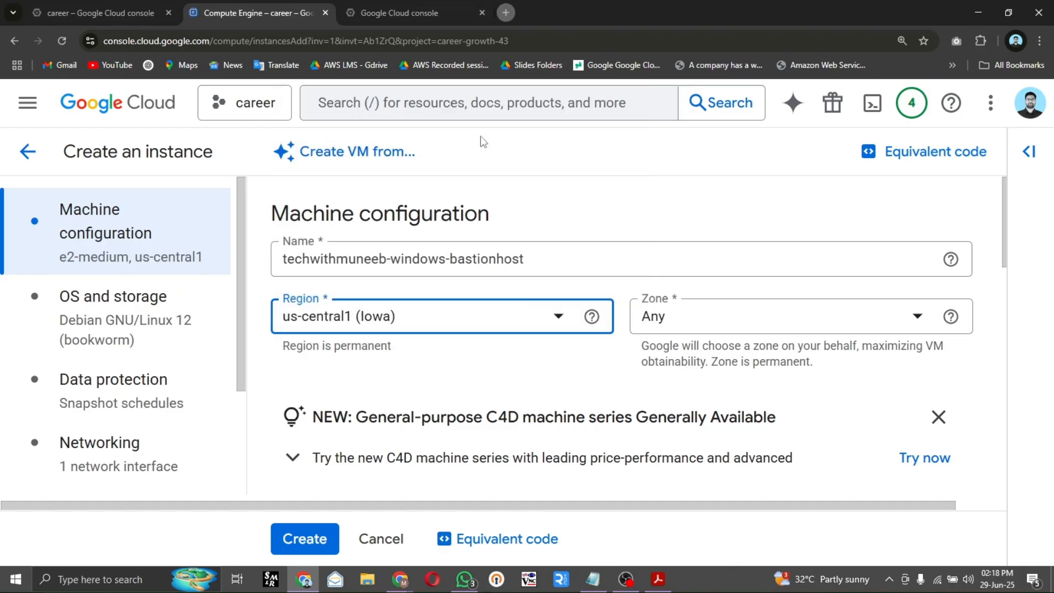
- Set the machine type to the e2-small preset with 2 GB memory
scroll(619, 305, down, 8)
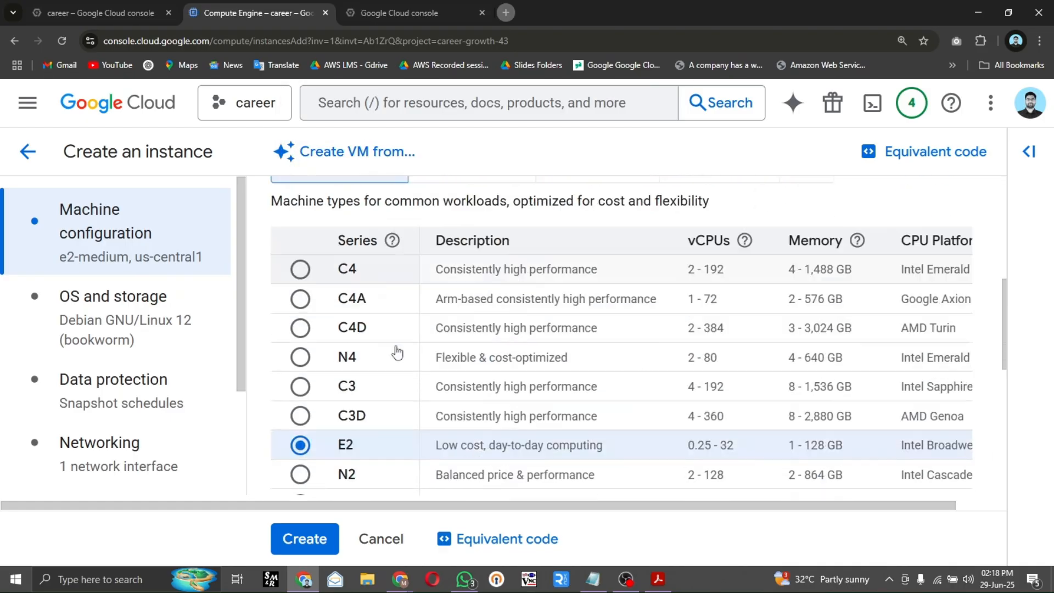
scroll(395, 332, up, 3)
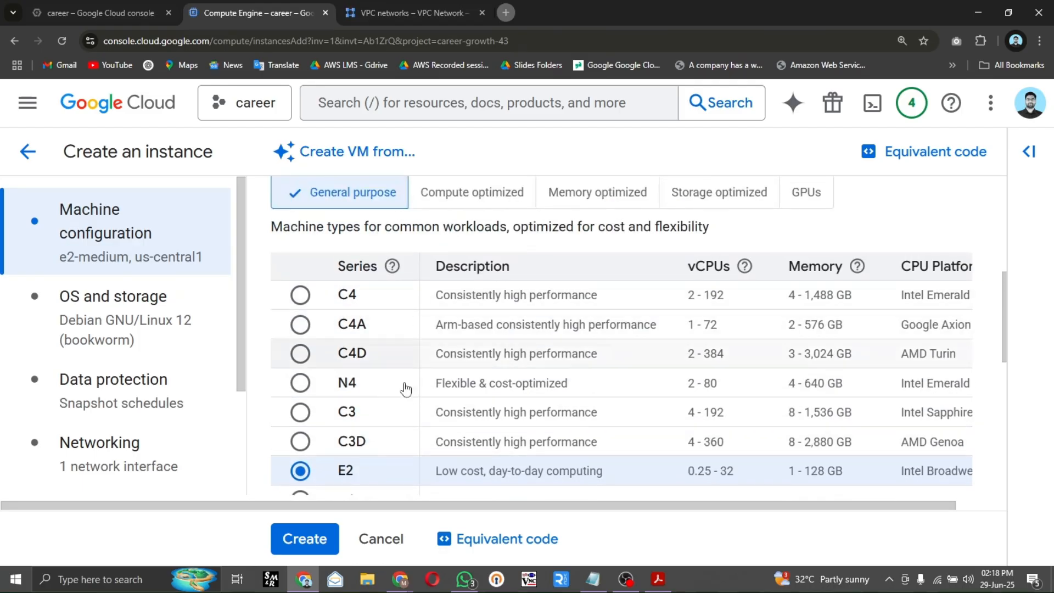
scroll(409, 384, down, 3)
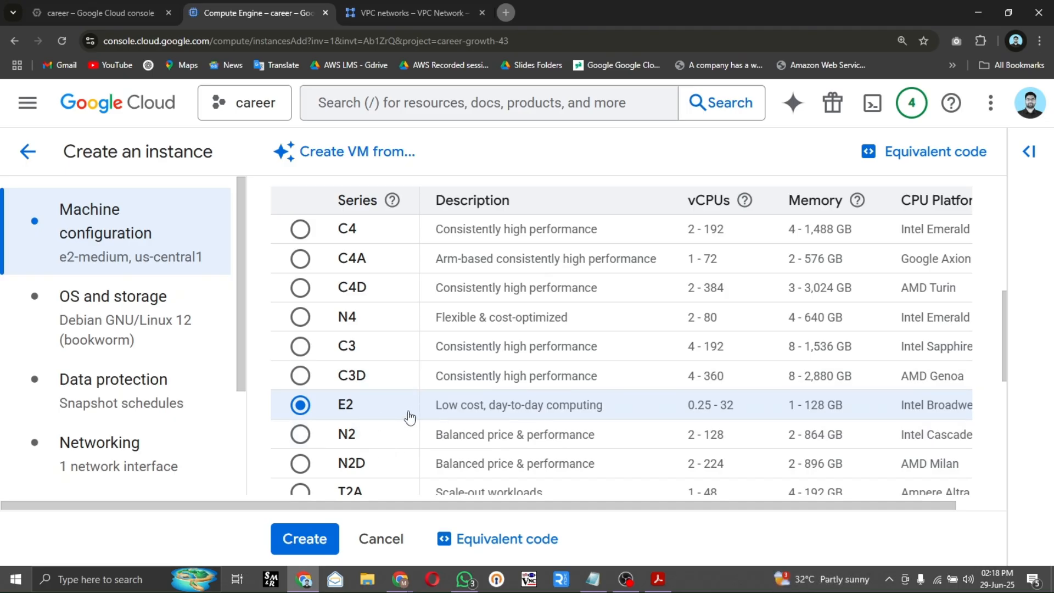
scroll(411, 418, down, 8)
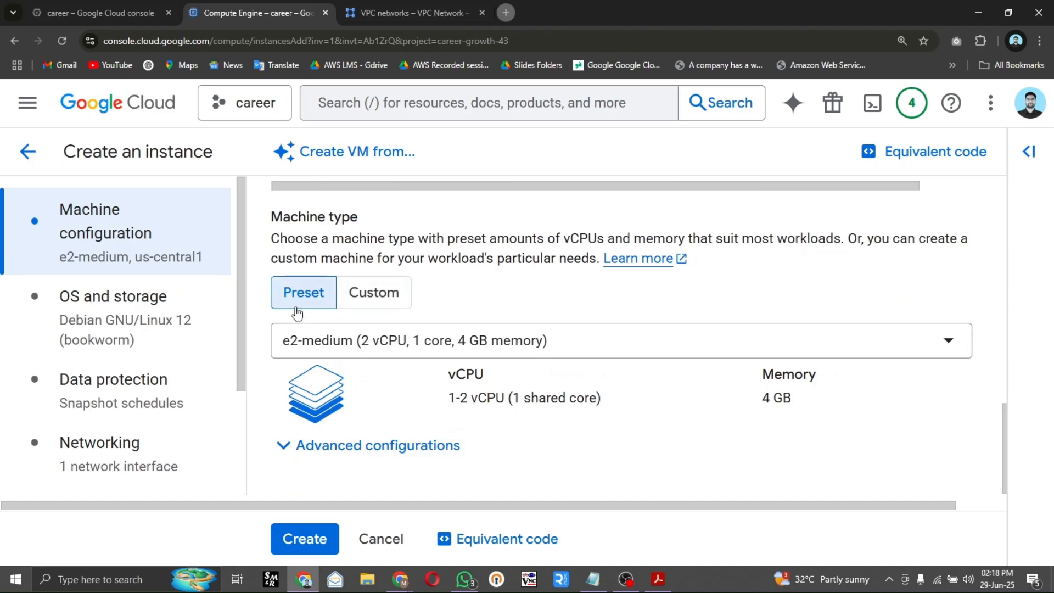
click(368, 303)
scroll(372, 338, down, 1)
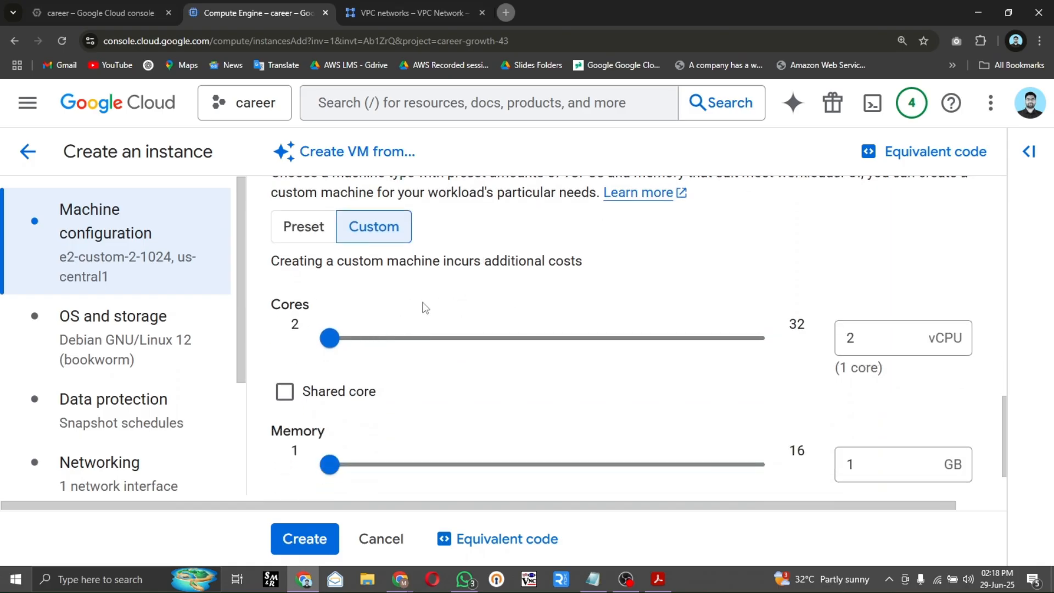
scroll(466, 332, down, 1)
scroll(447, 313, up, 1)
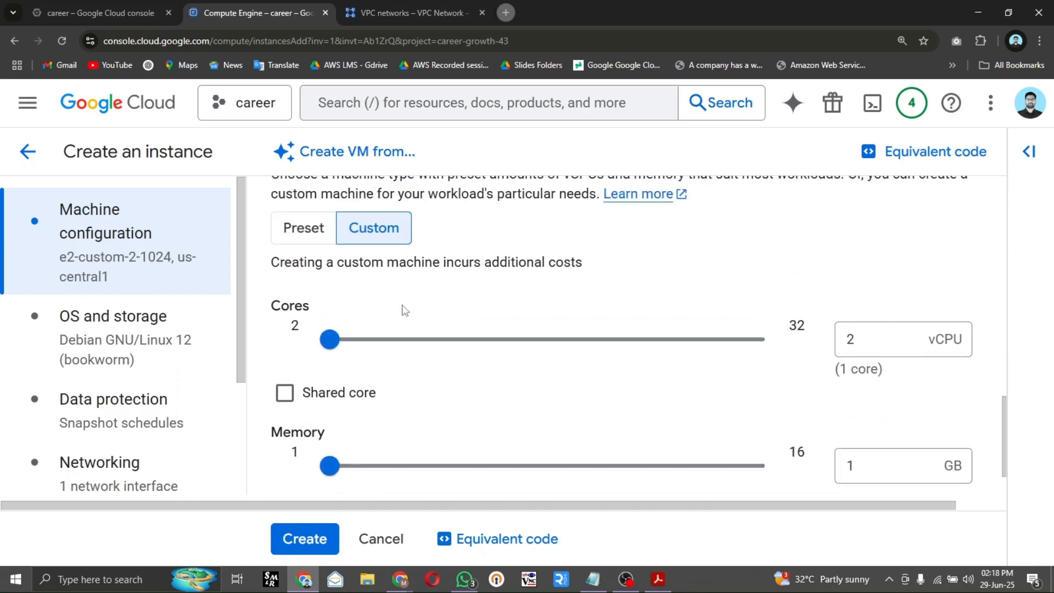
click(279, 221)
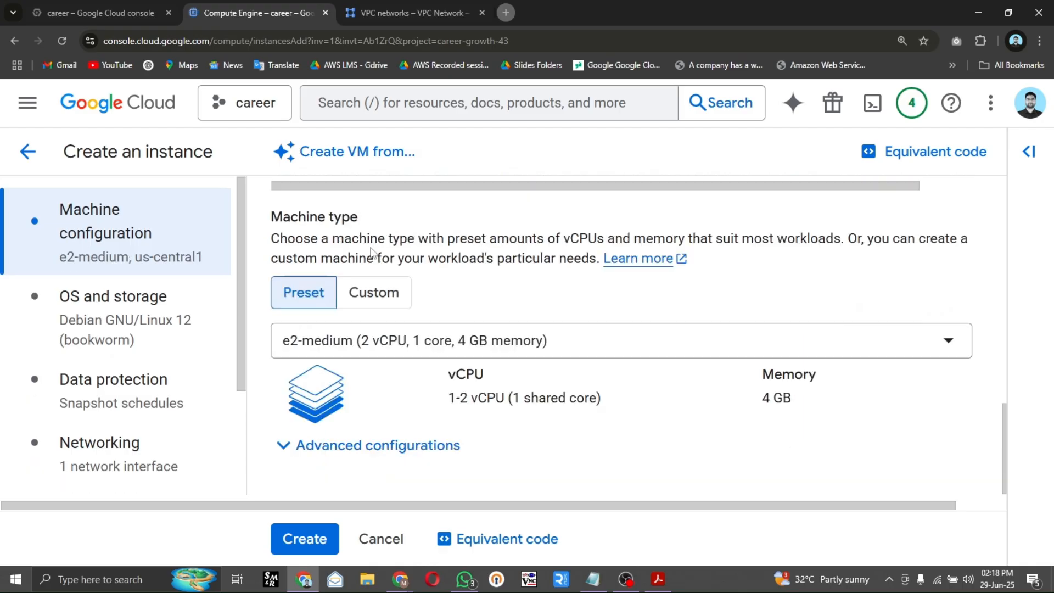
click(436, 350)
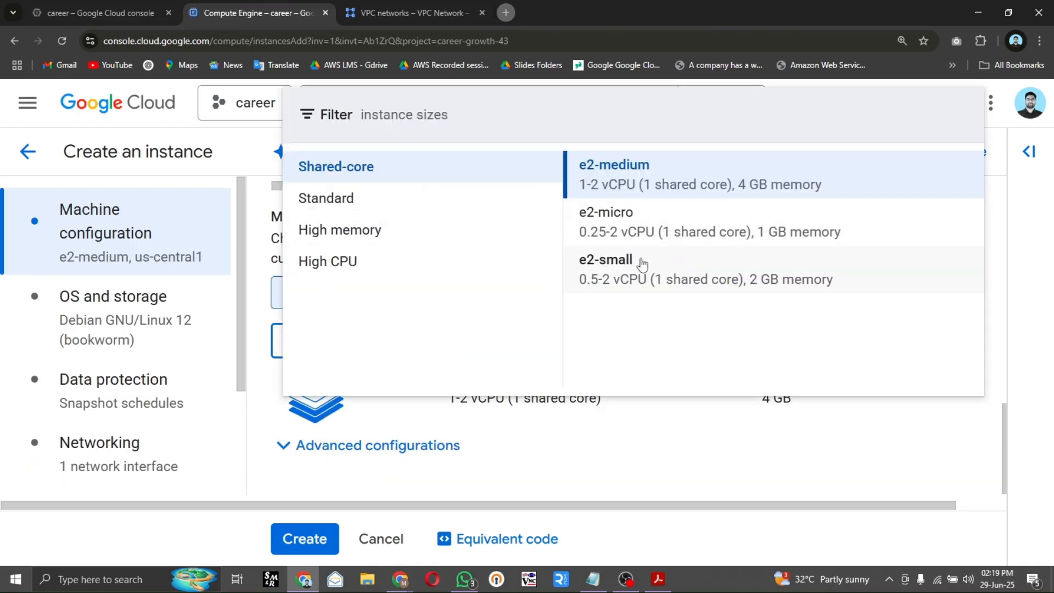
click(662, 281)
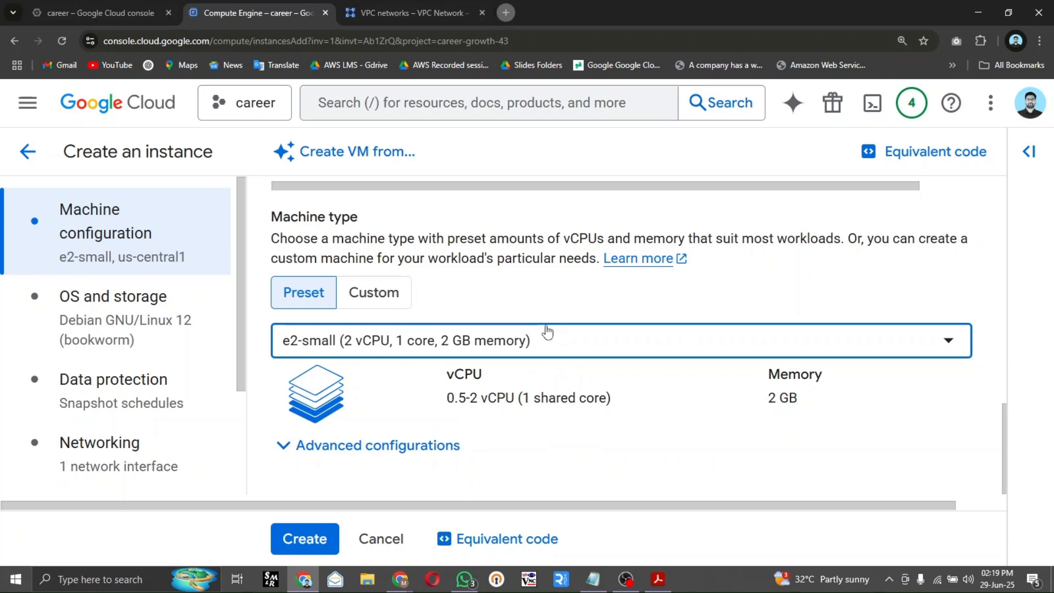
click(146, 334)
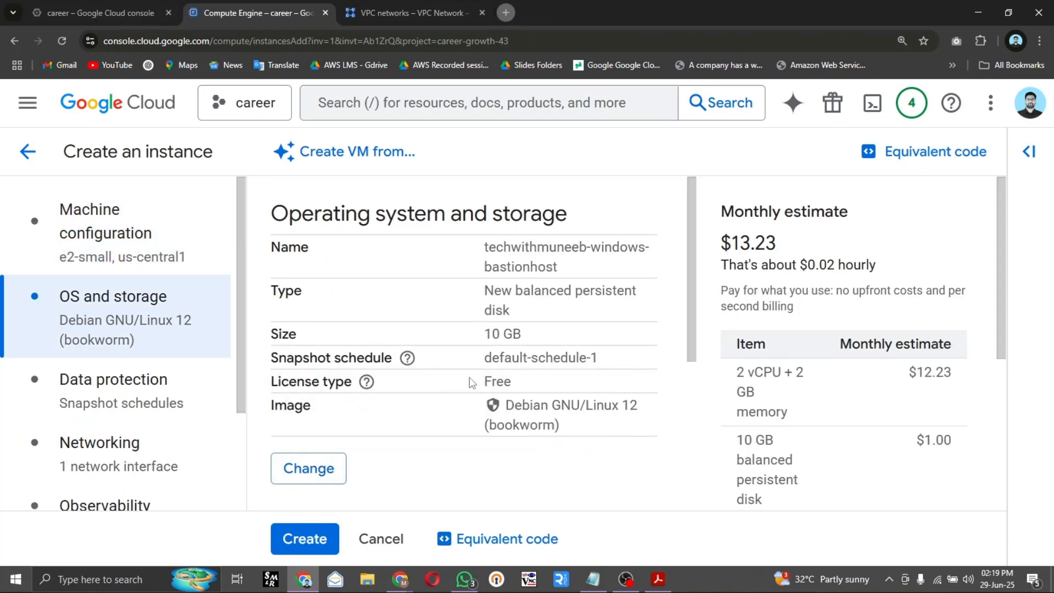
- Choose Windows Server 2022 Datacenter as the boot disk image
click(309, 469)
click(365, 301)
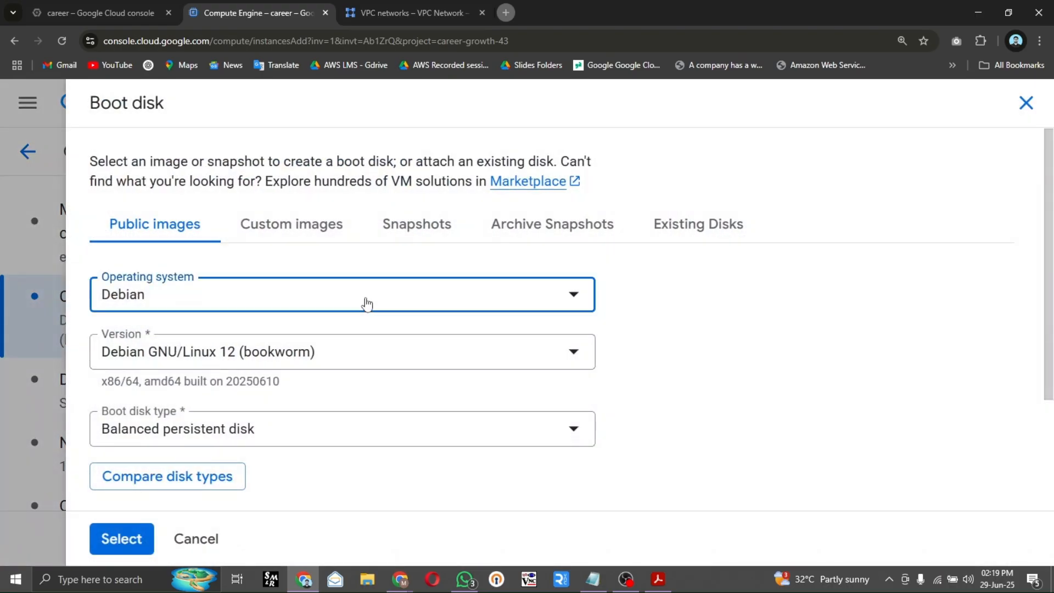
scroll(408, 412, down, 5)
click(247, 528)
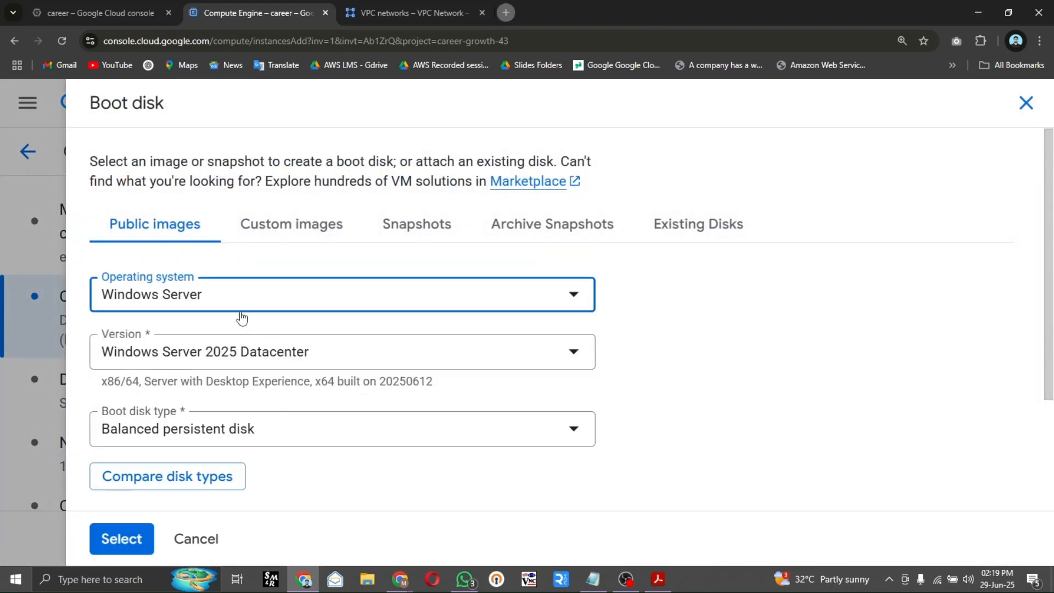
click(337, 353)
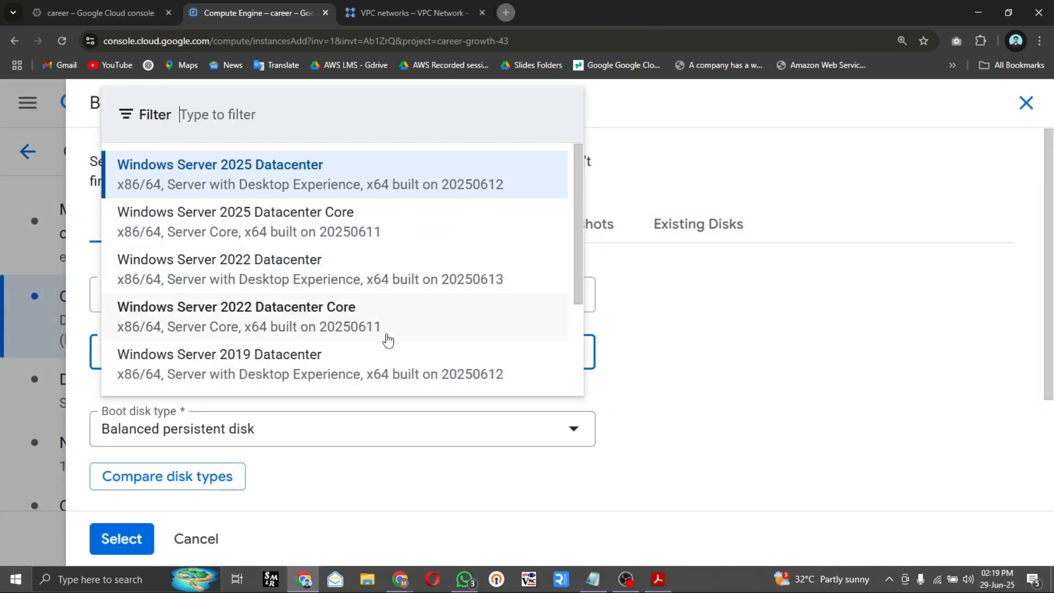
click(313, 278)
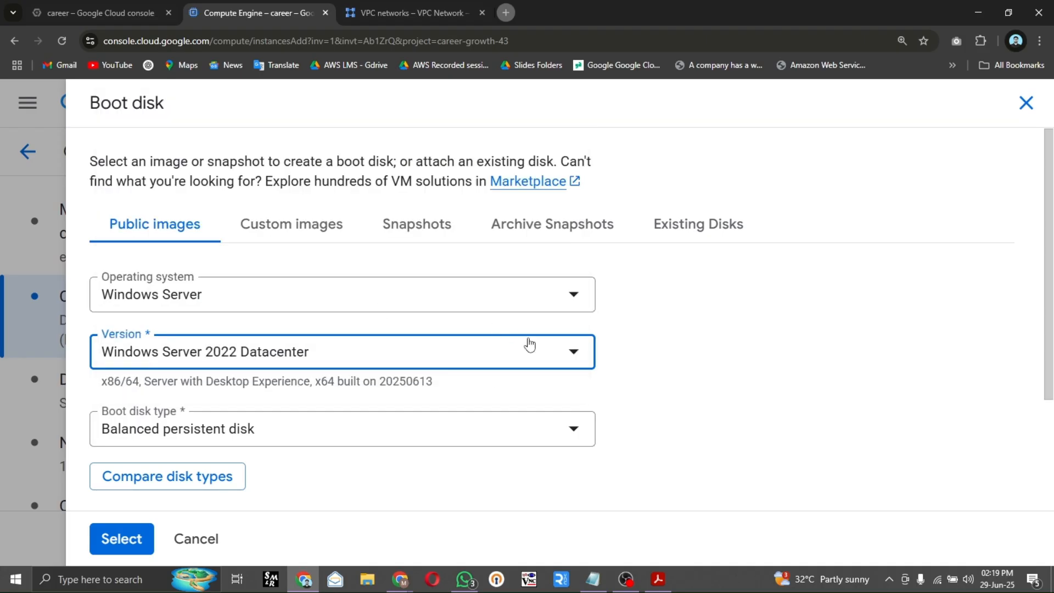
- Keep the boot disk at 50 GB balanced persistent storage and confirm it
scroll(417, 362, down, 3)
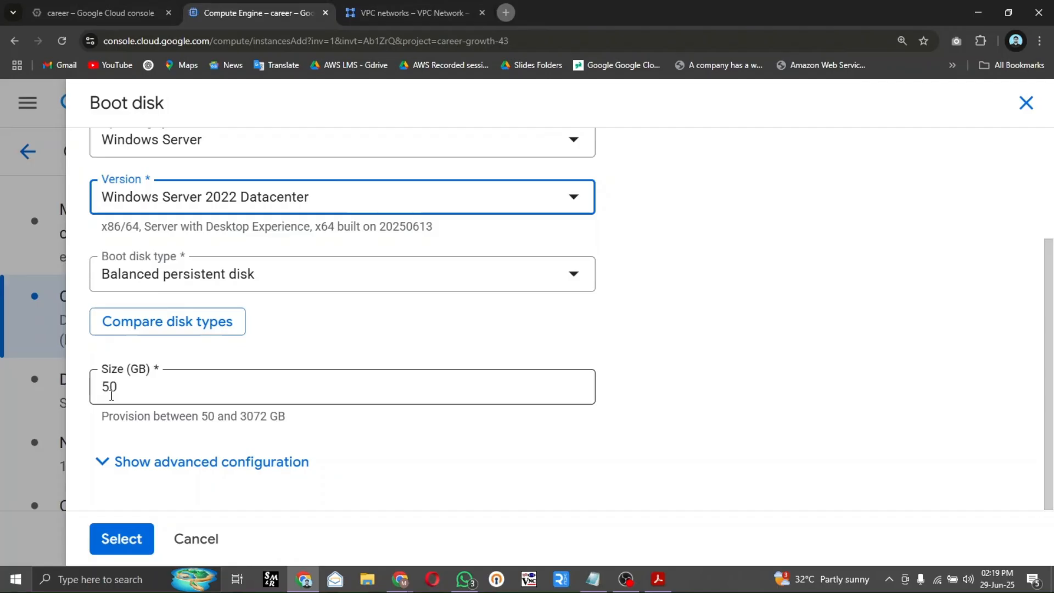
click(136, 386)
double_click(104, 388)
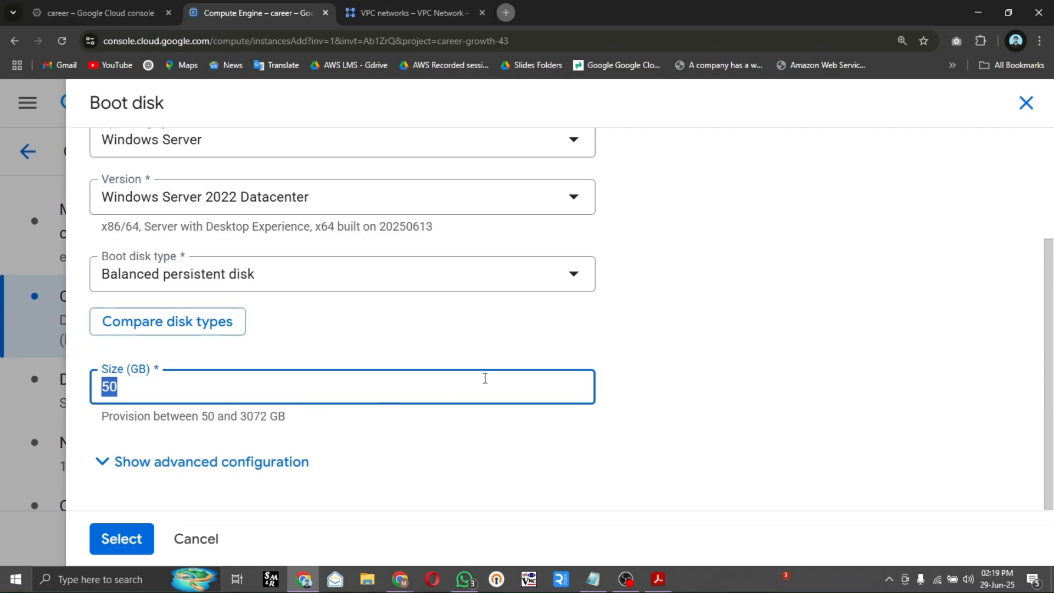
click(477, 333)
scroll(554, 330, up, 3)
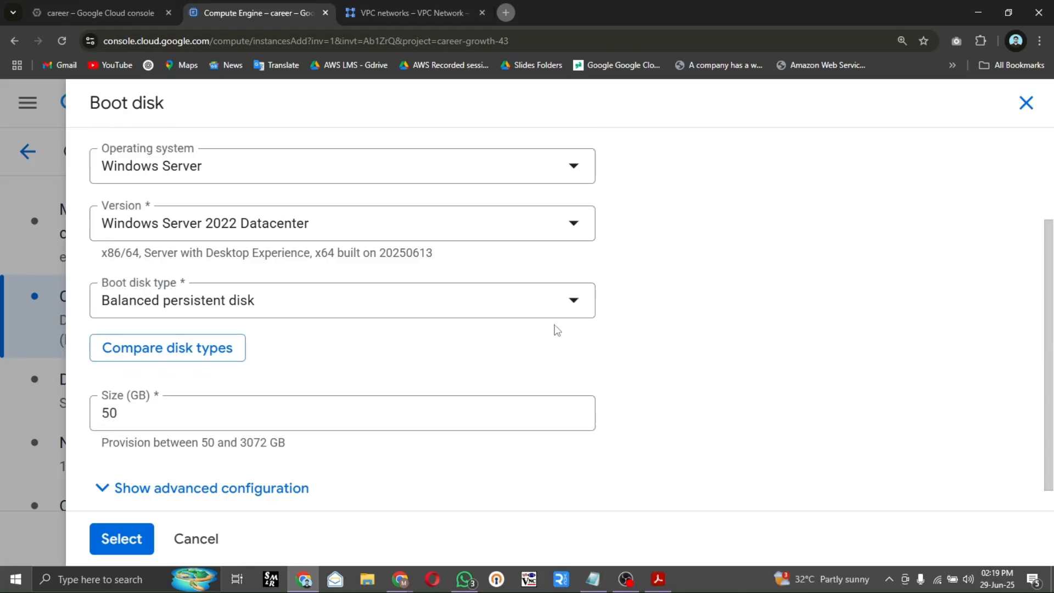
scroll(351, 395, down, 3)
click(126, 538)
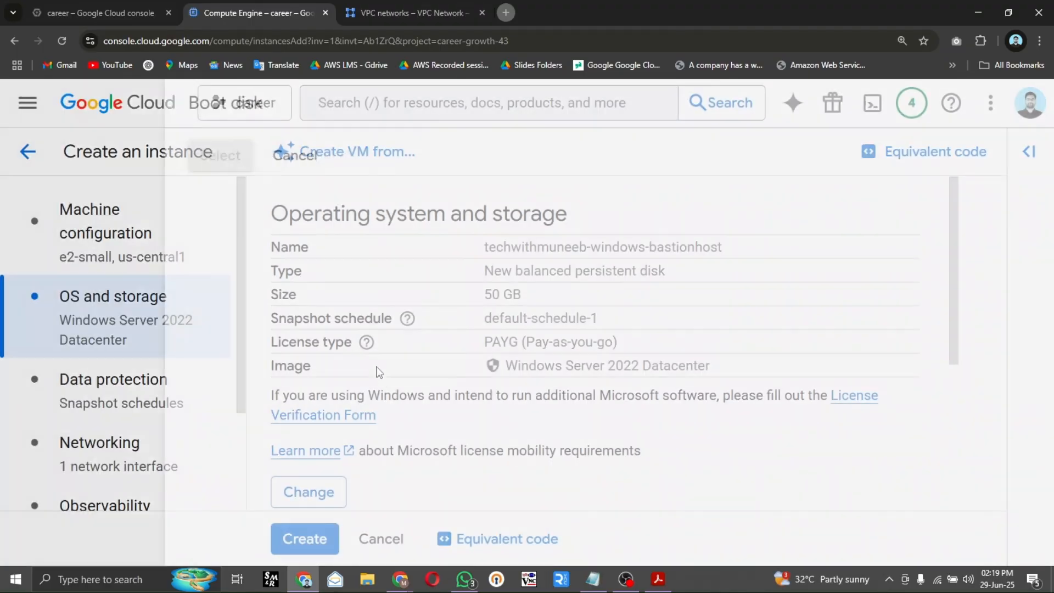
- Scroll to the instance's Networking settings
scroll(577, 369, down, 2)
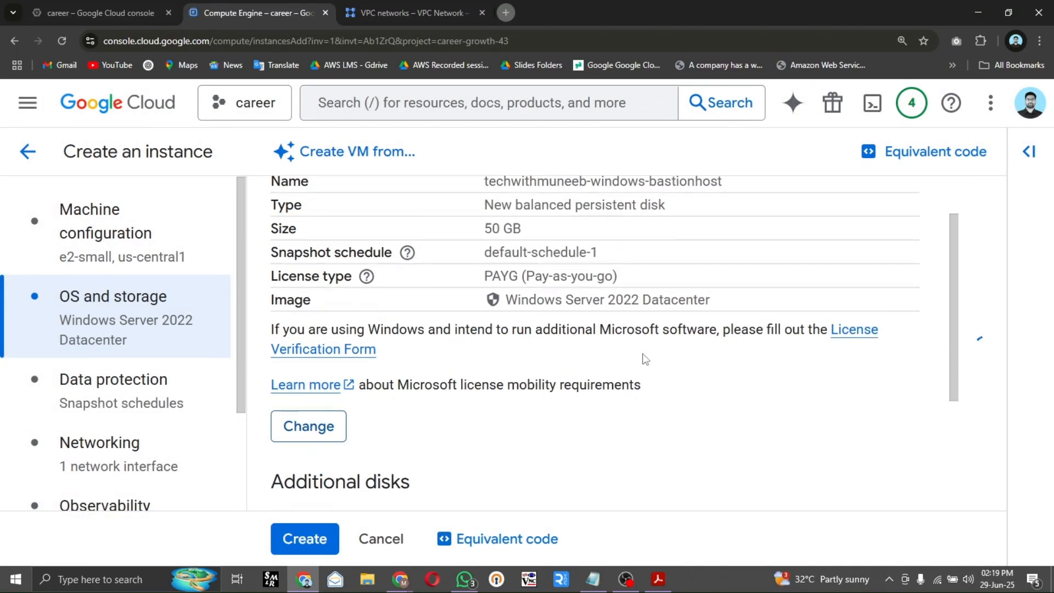
scroll(562, 343, down, 4)
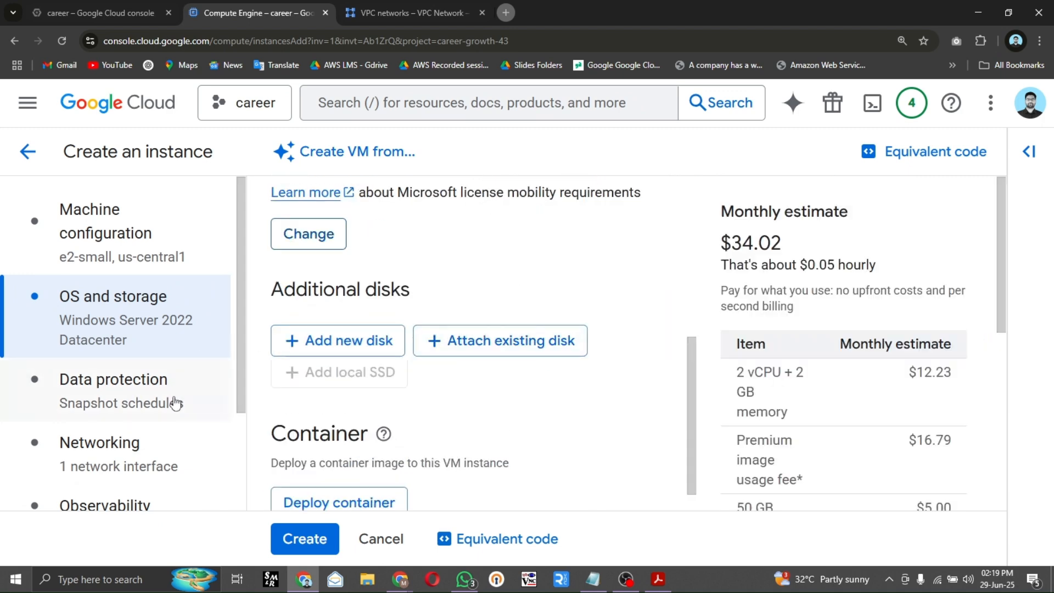
click(165, 464)
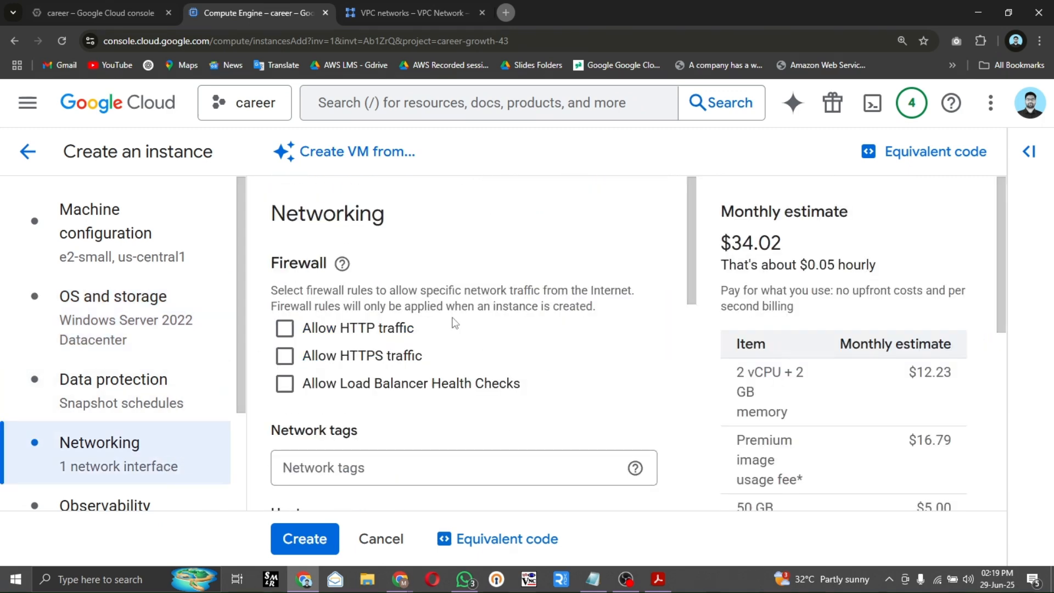
scroll(470, 340, down, 3)
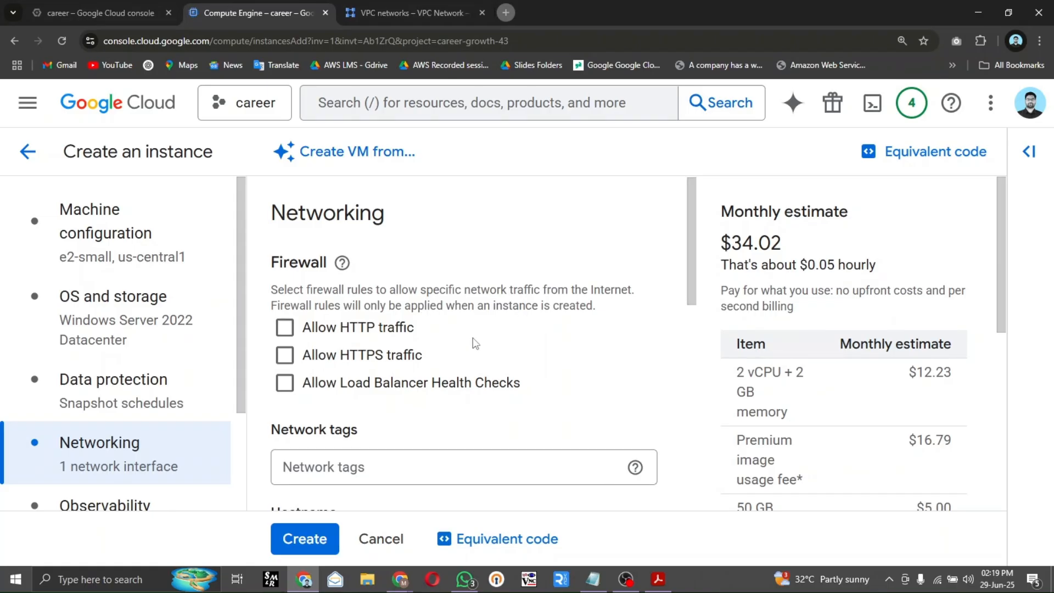
- Copy the tcp:3389 firewall rule's name from the Firewall list into the clipboard
click(426, 13)
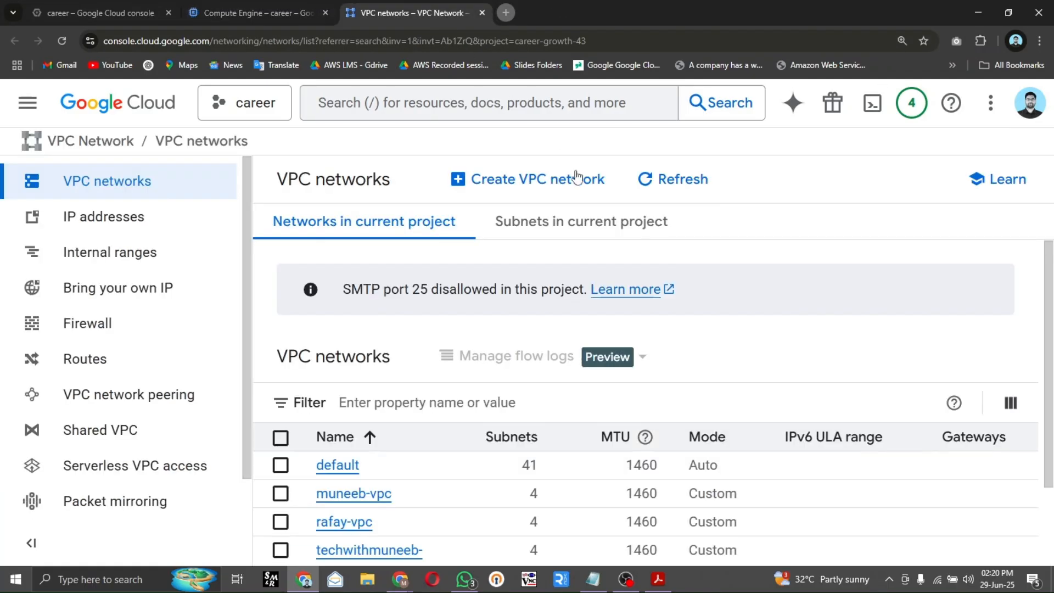
click(122, 331)
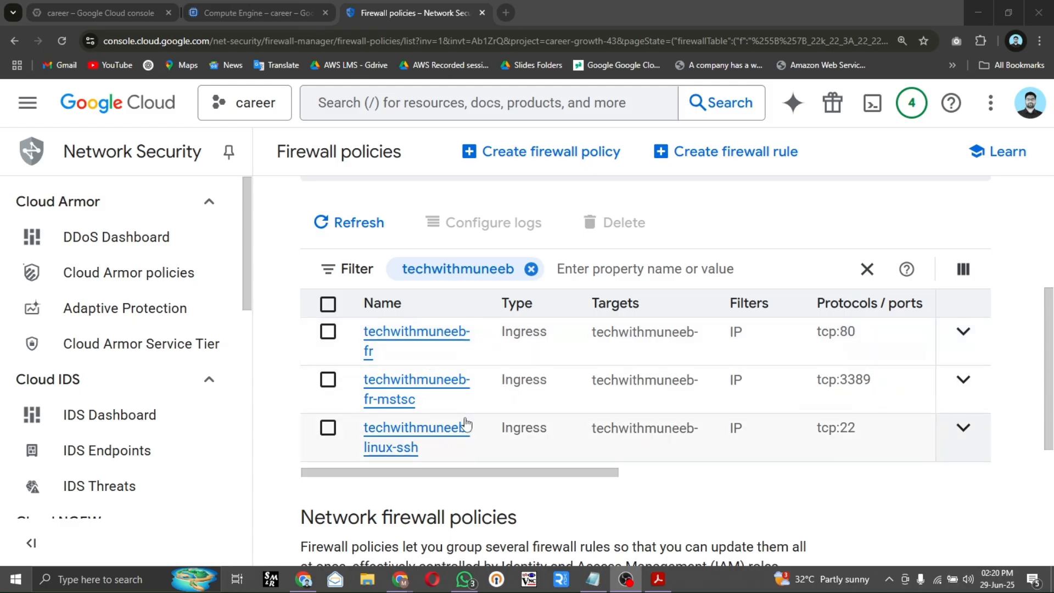
drag(418, 405, 363, 387)
key(ctrl+c)
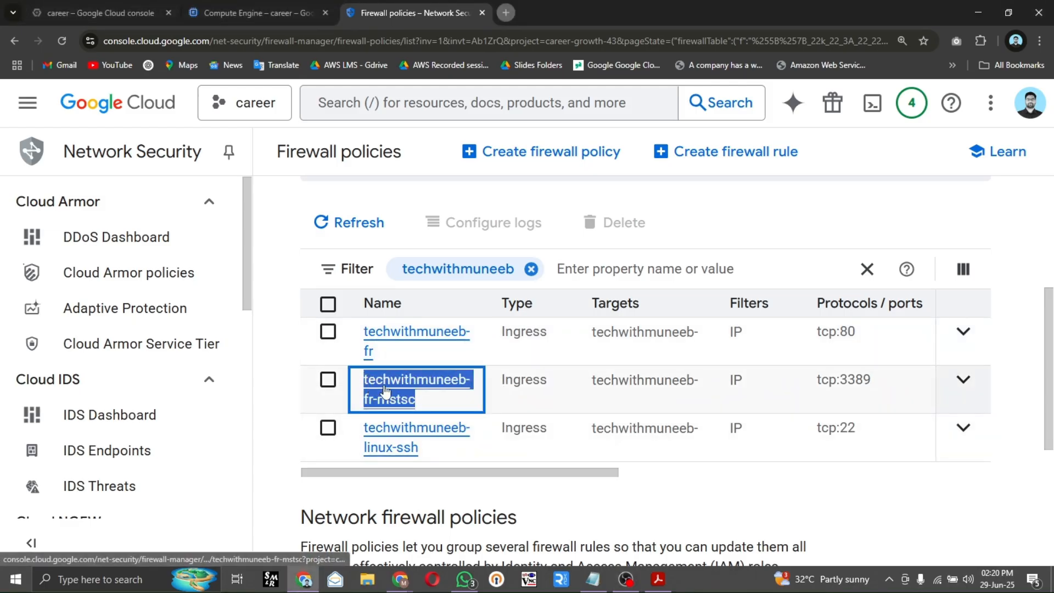
key(ctrl+Page_Up)
click(362, 342)
- Add the RDP rule's name as a network tag, then copy the tcp:80 rule's name
key(ctrl+v)
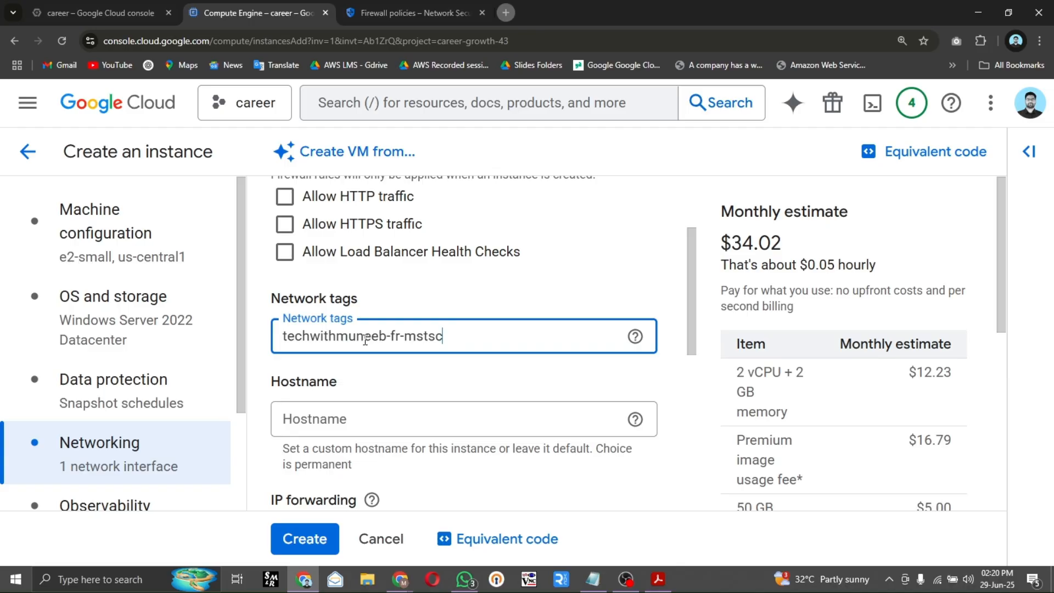
key(Return)
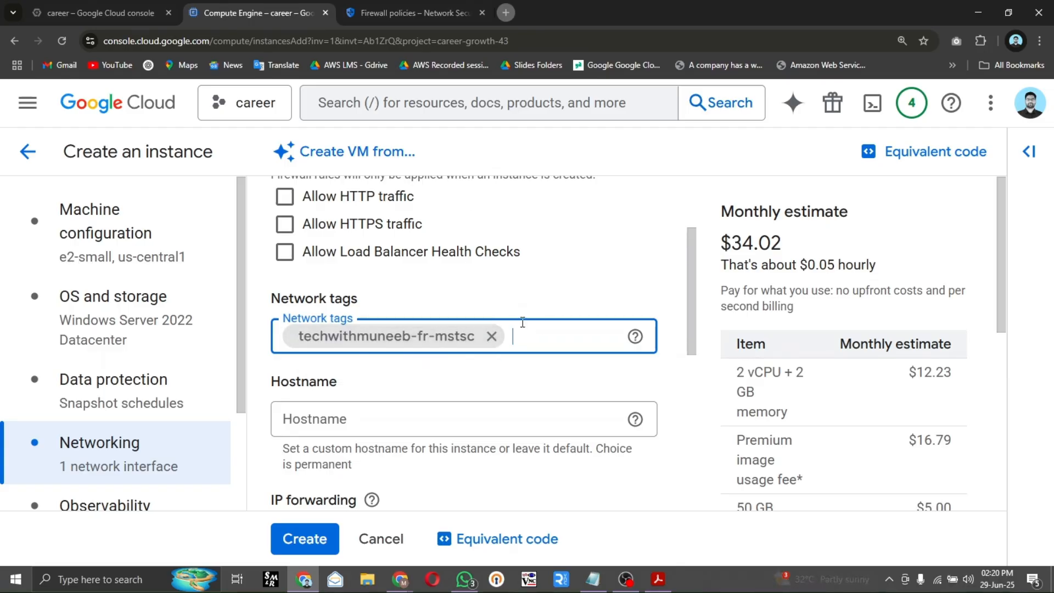
click(417, 12)
drag(386, 353, 360, 337)
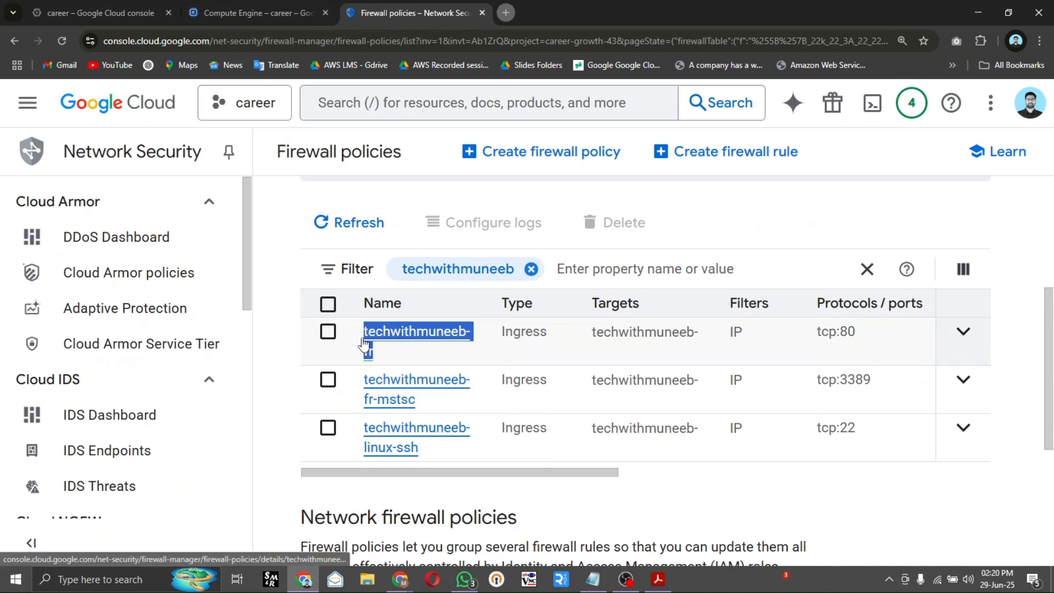
key(ctrl+c)
- Add the tcp:80 rule's name as a second network tag
click(315, 8)
click(549, 347)
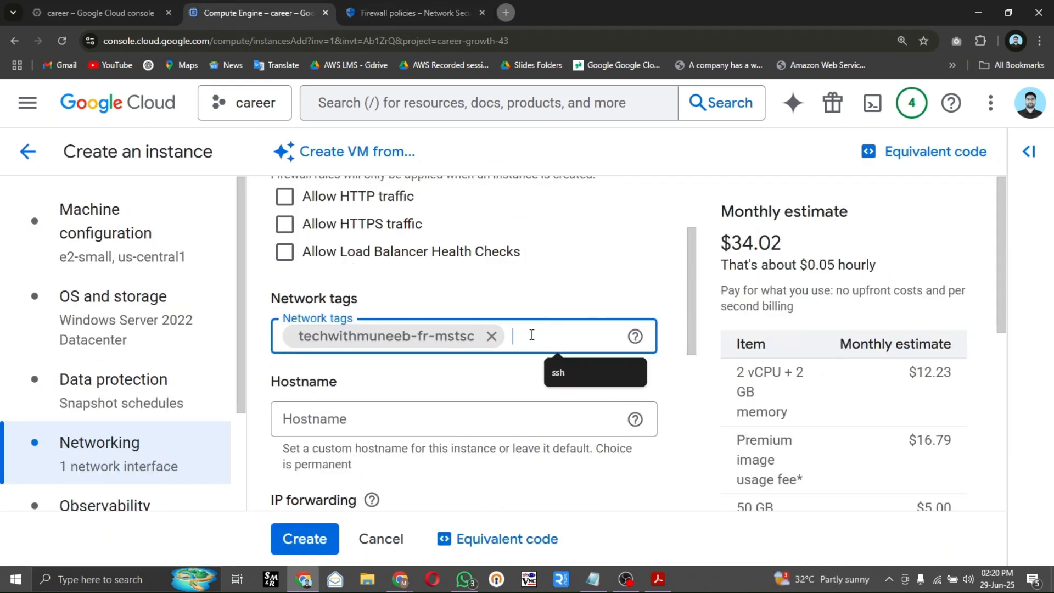
key(ctrl+v)
key(Return)
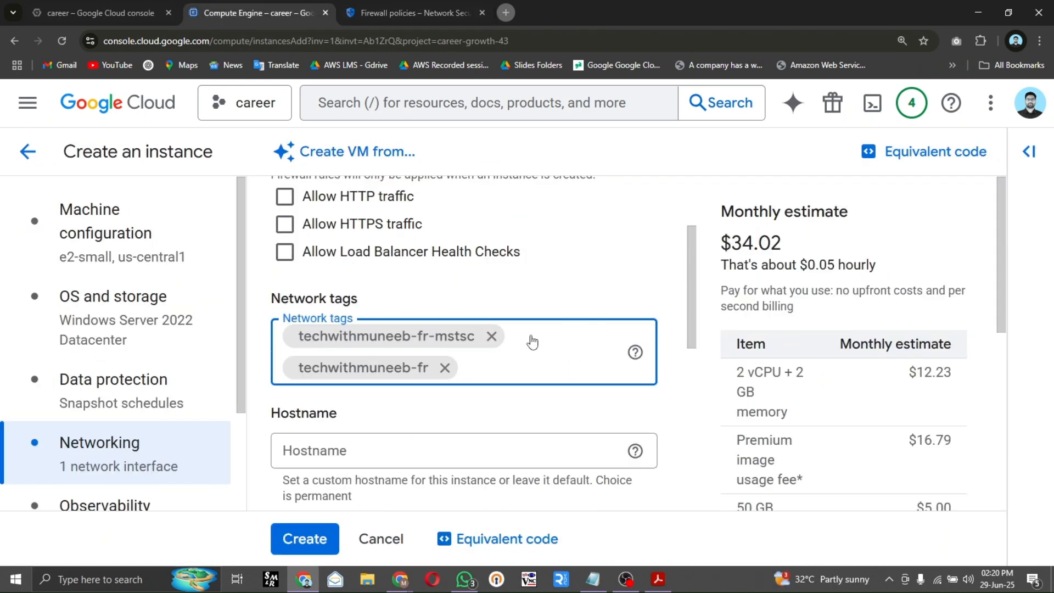
scroll(437, 390, down, 4)
scroll(483, 368, down, 3)
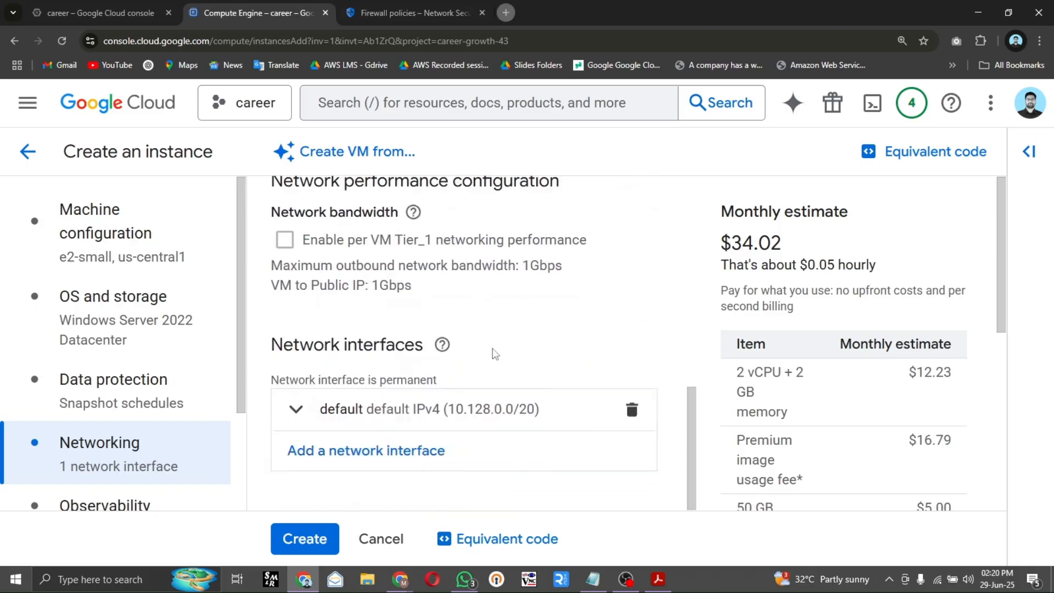
scroll(522, 362, up, 9)
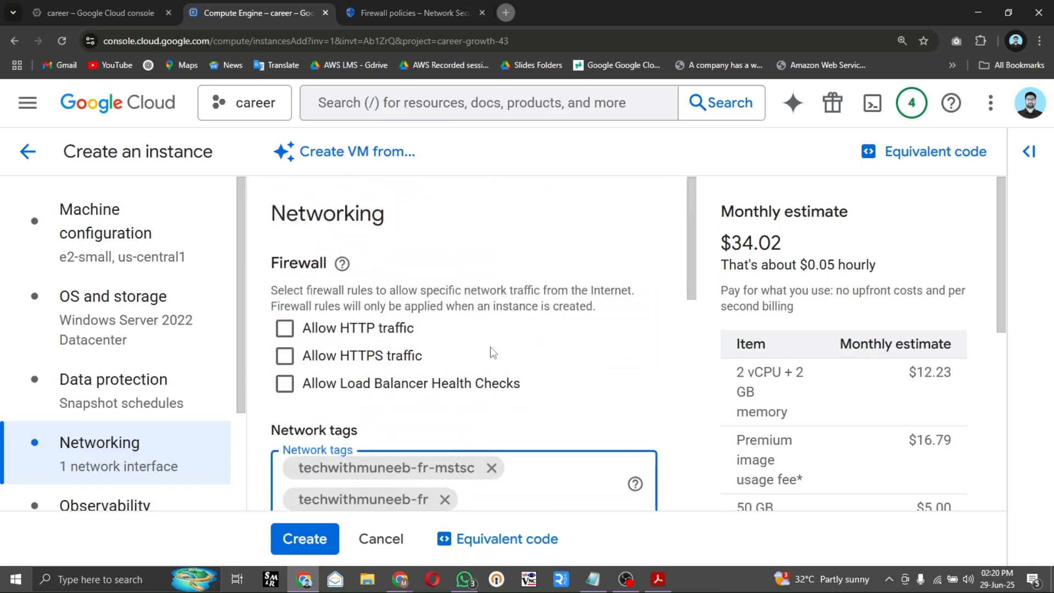
scroll(494, 352, down, 3)
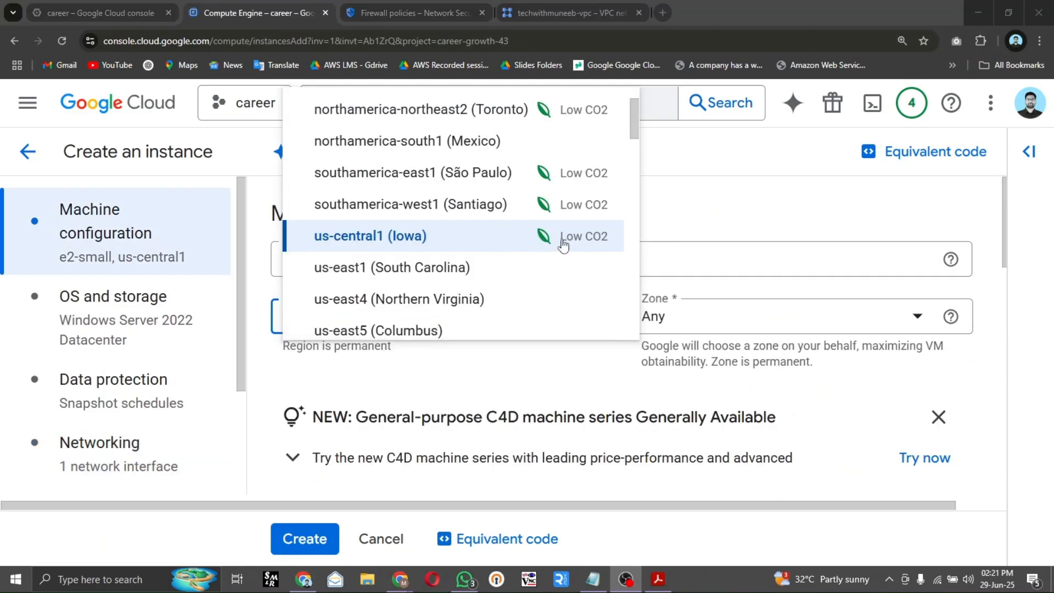
- Set the region to us-east1 (South Carolina) to match the VPC subnets and create the instance
click(562, 16)
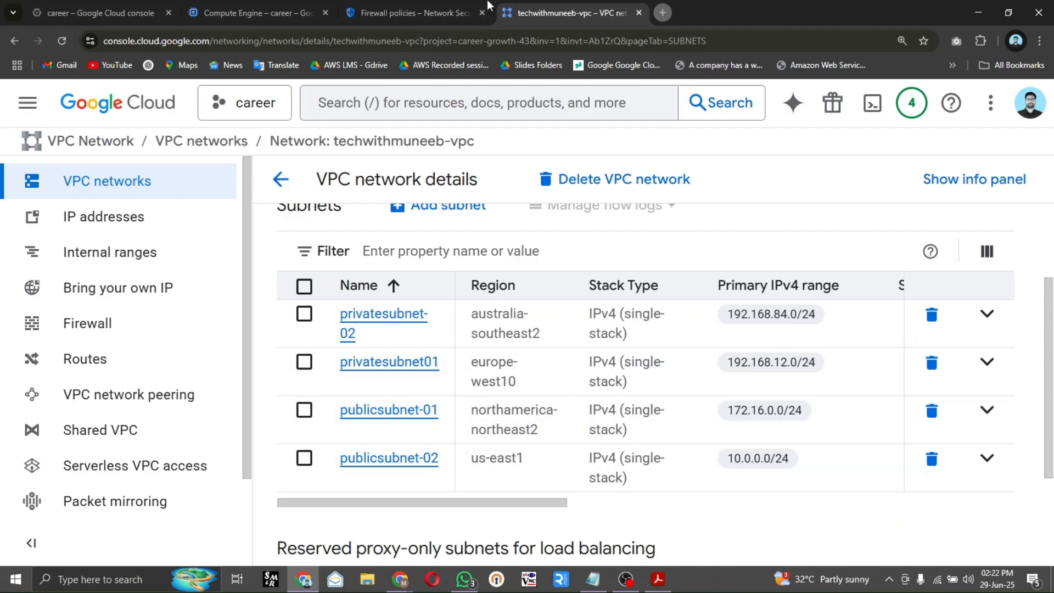
click(447, 7)
click(302, 7)
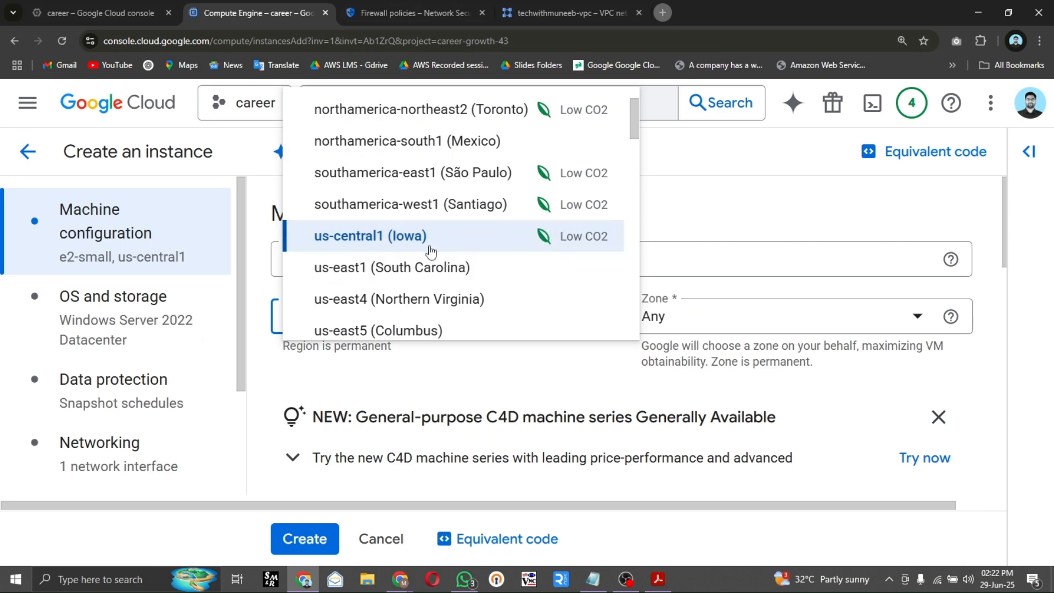
click(391, 269)
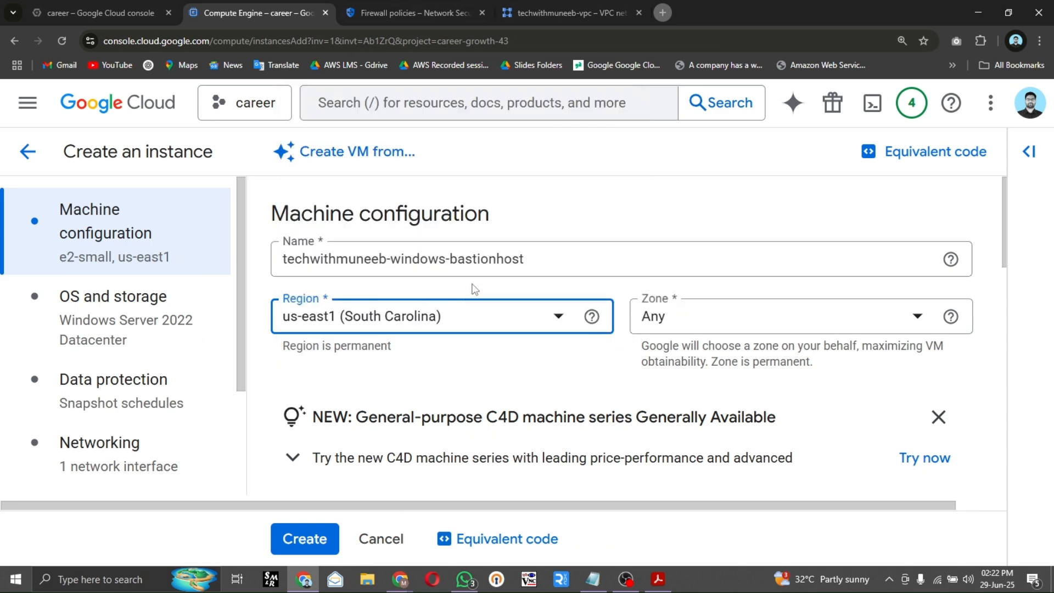
scroll(499, 219, down, 3)
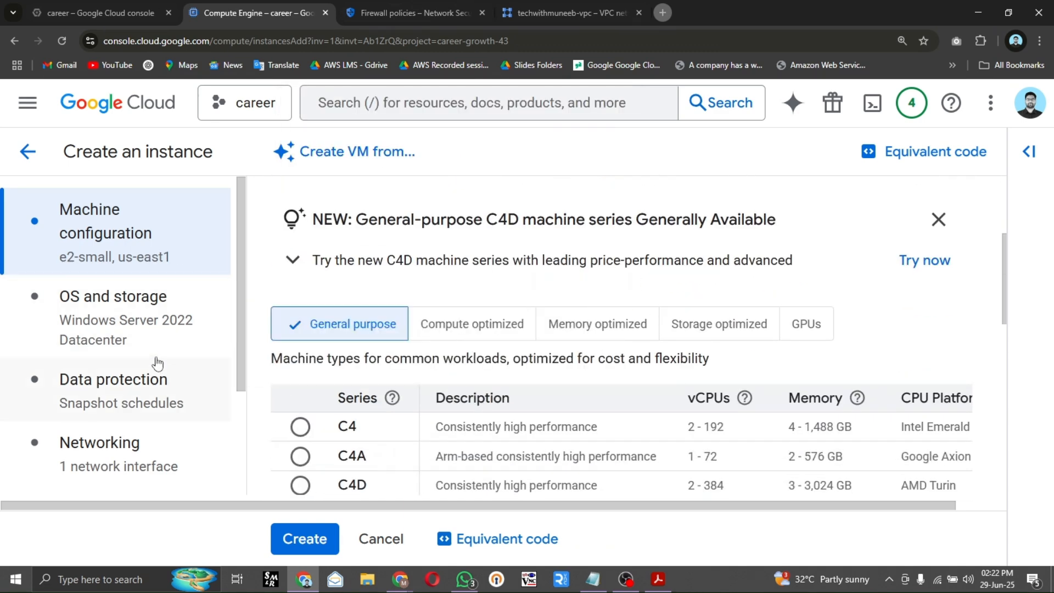
click(146, 388)
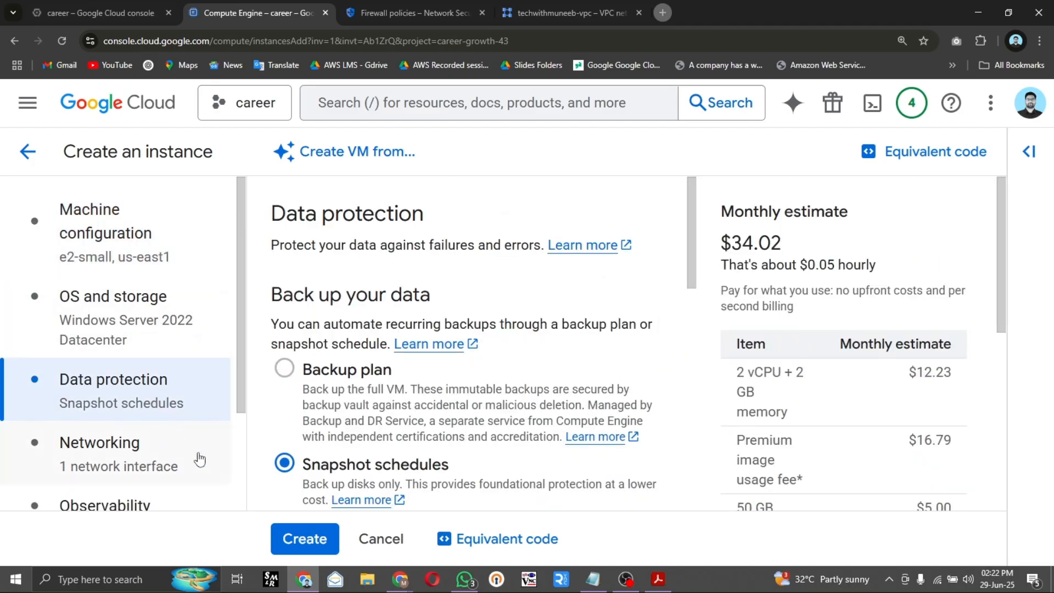
click(303, 539)
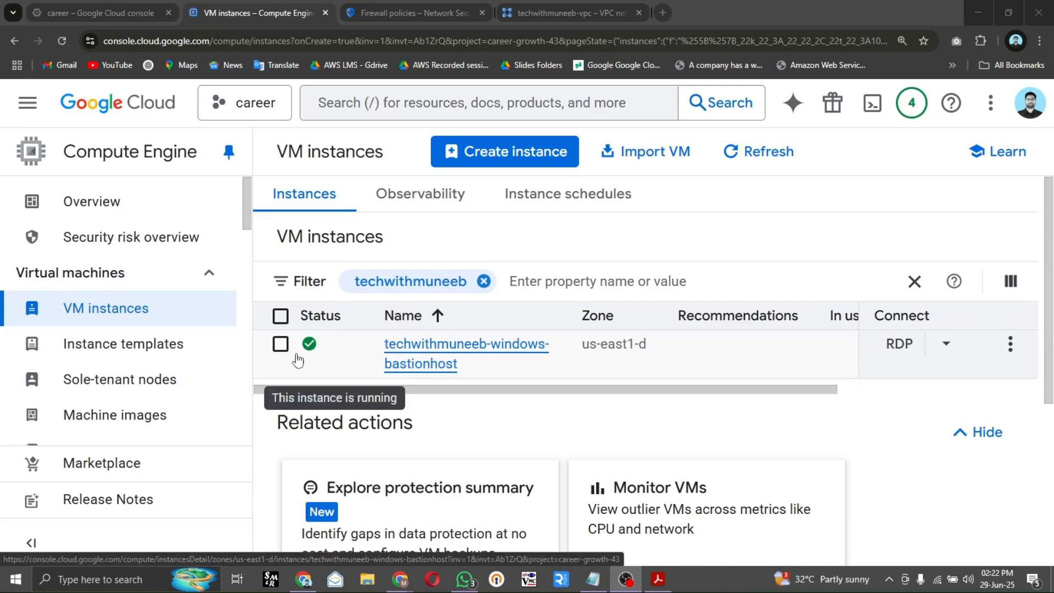
- Generate a new Windows password for the prefilled username and copy it
click(465, 362)
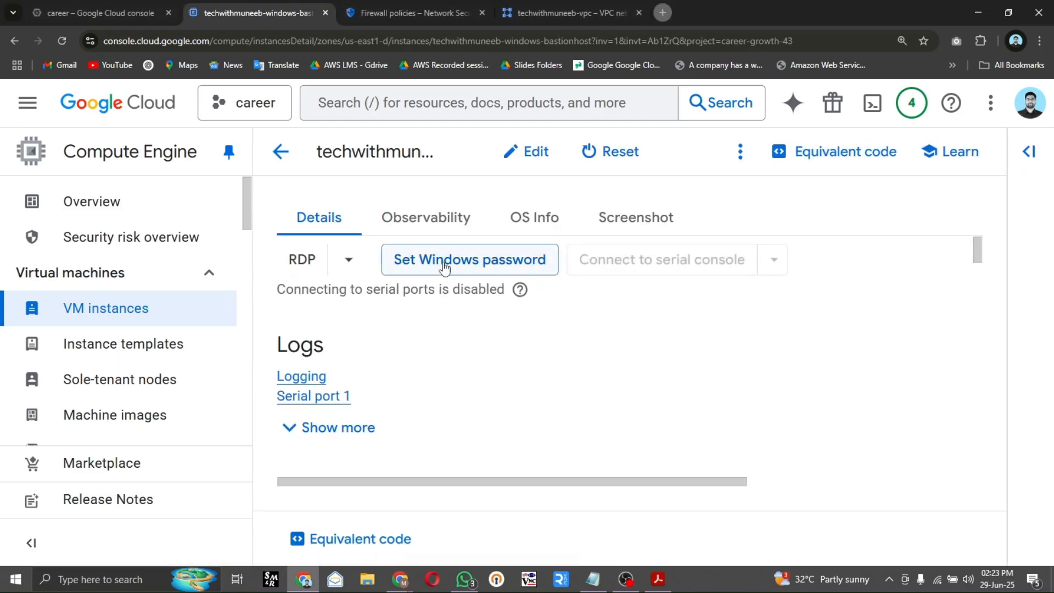
click(517, 269)
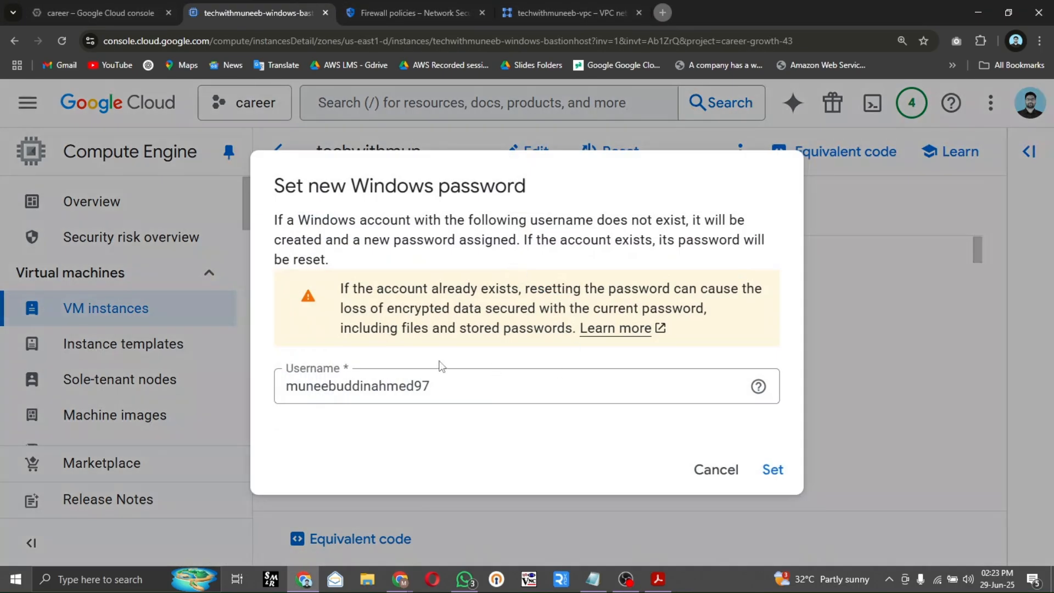
drag(443, 384, 288, 386)
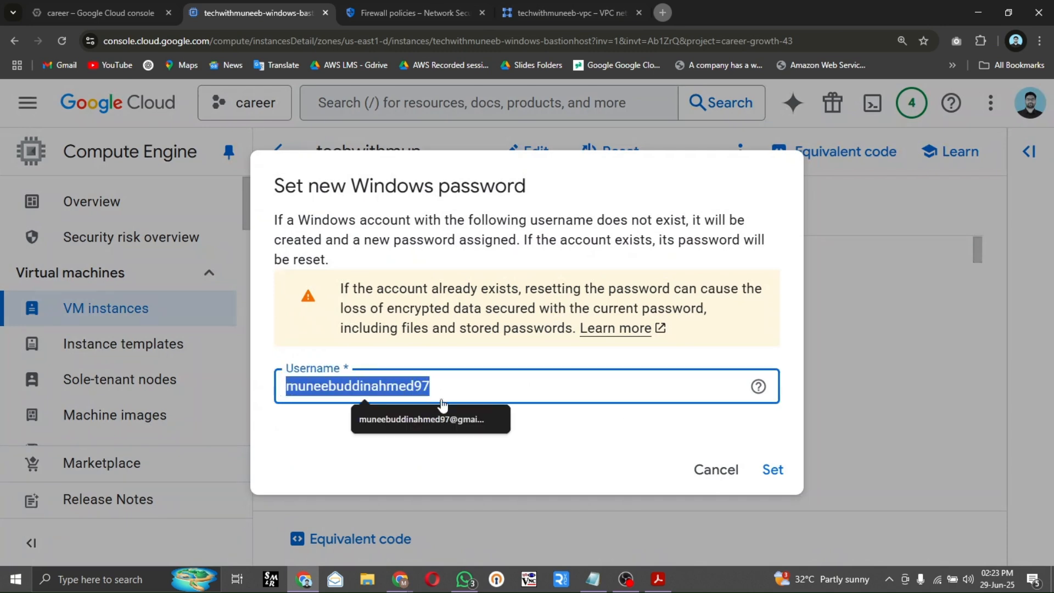
key(Return)
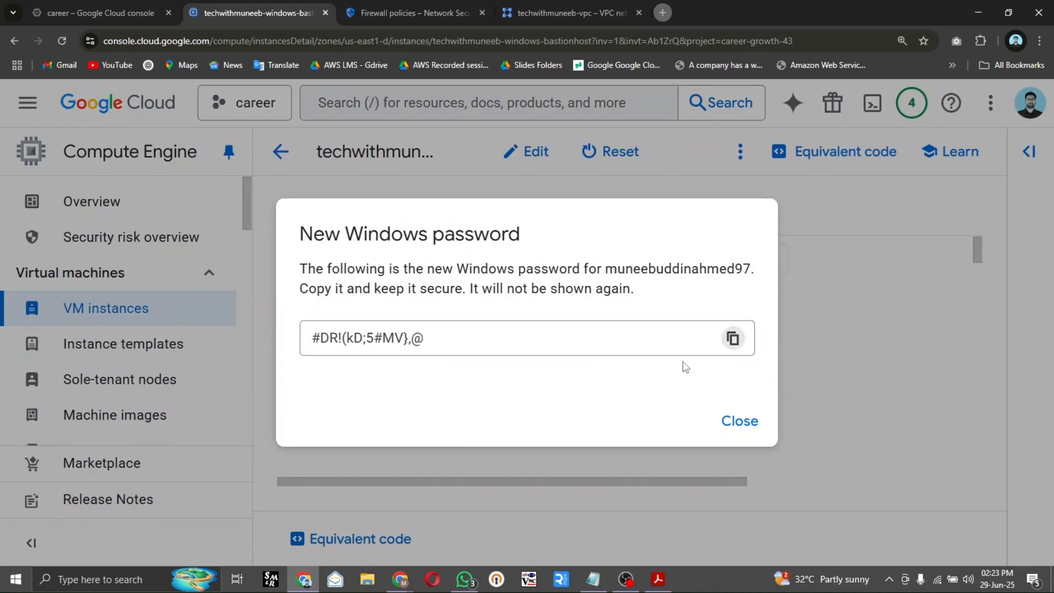
click(733, 338)
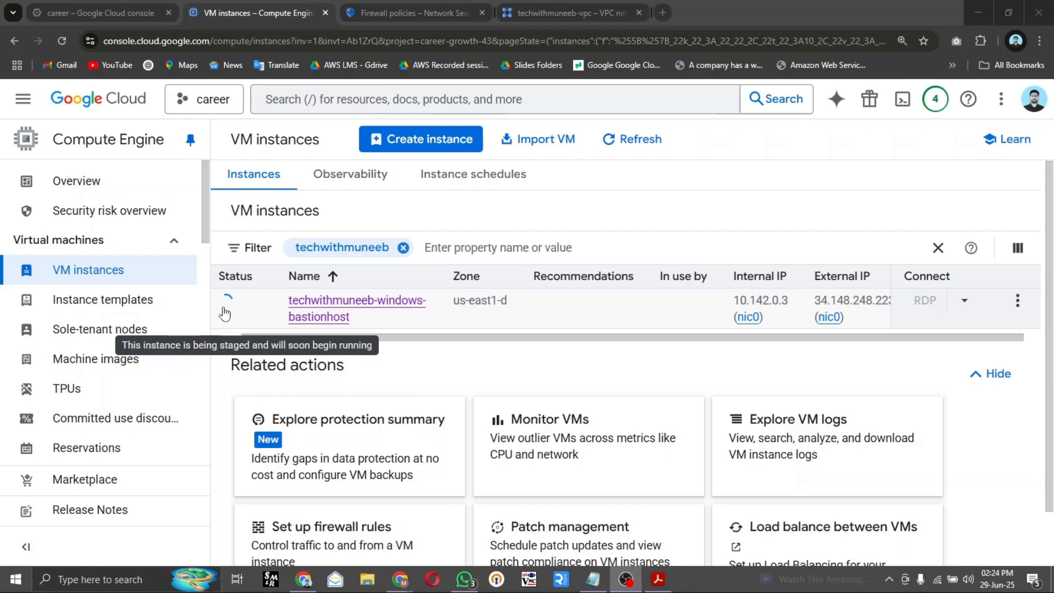
- Copy the external IP 34.148.248.223 and connect to it with mstsc
drag(820, 337, 837, 337)
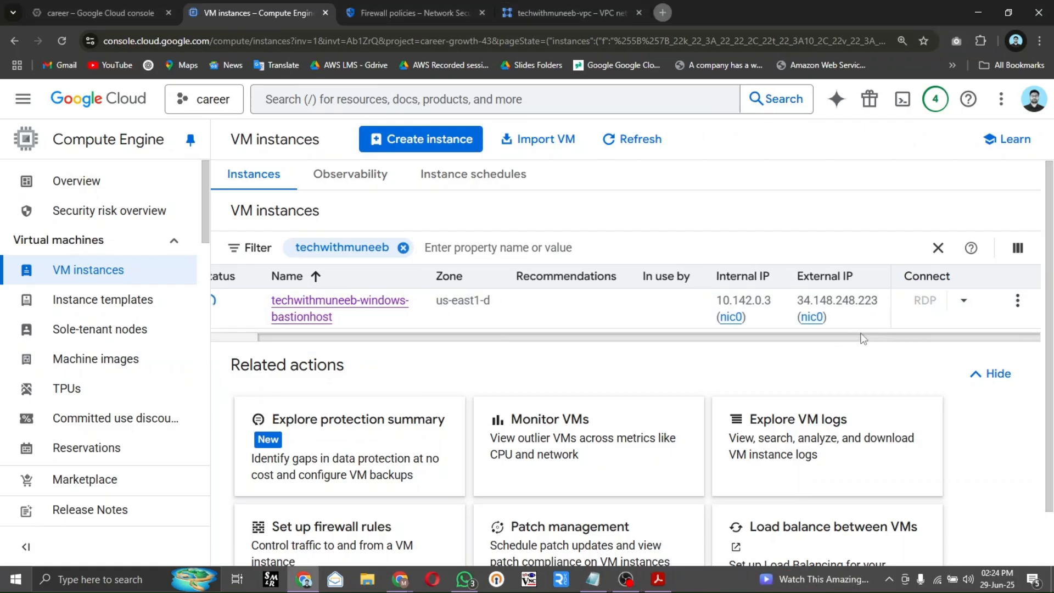
click(839, 317)
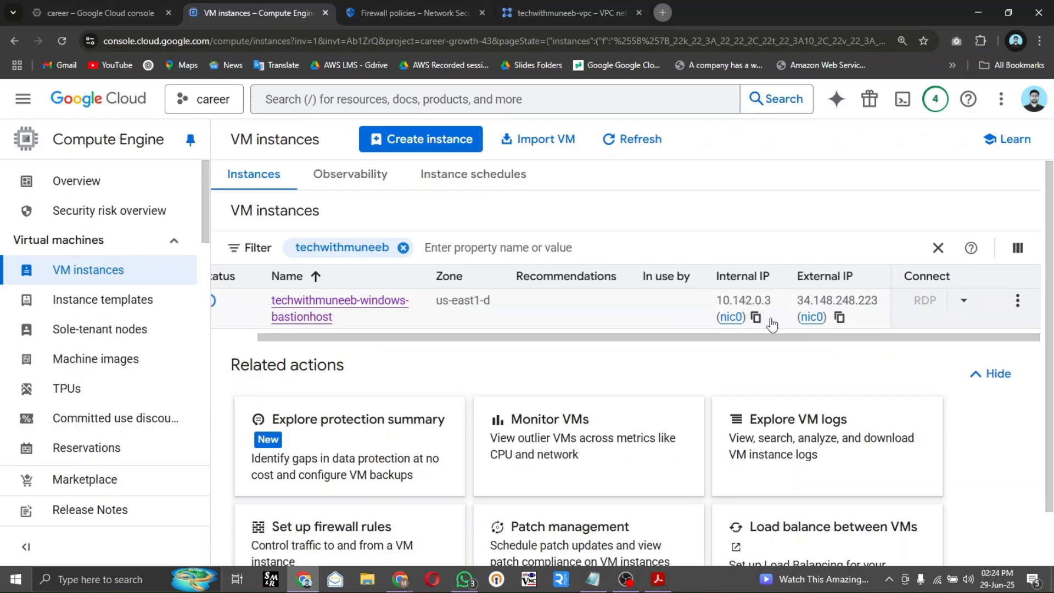
key(super+r)
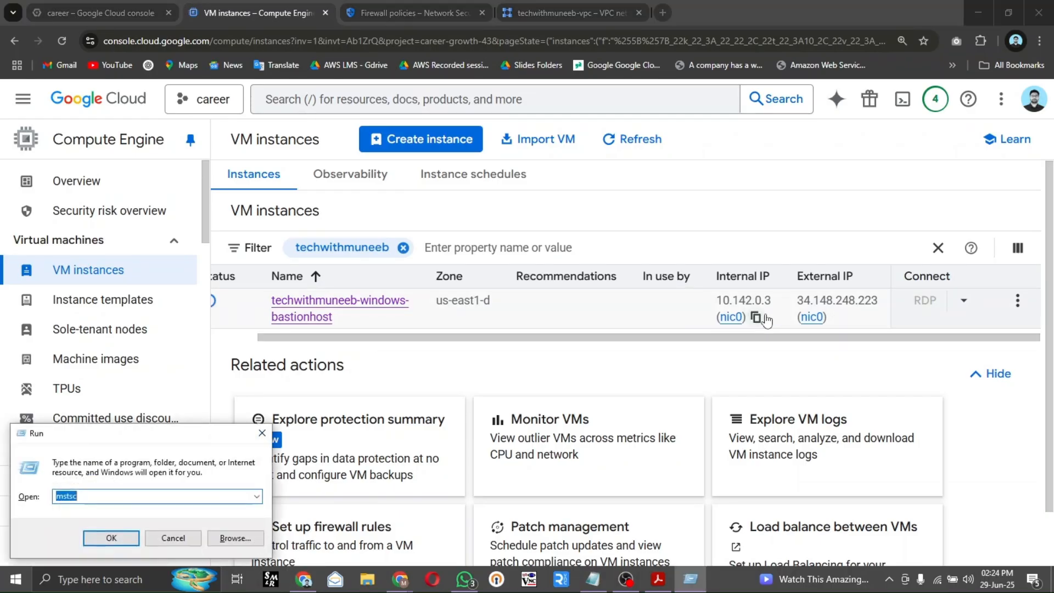
key(Return)
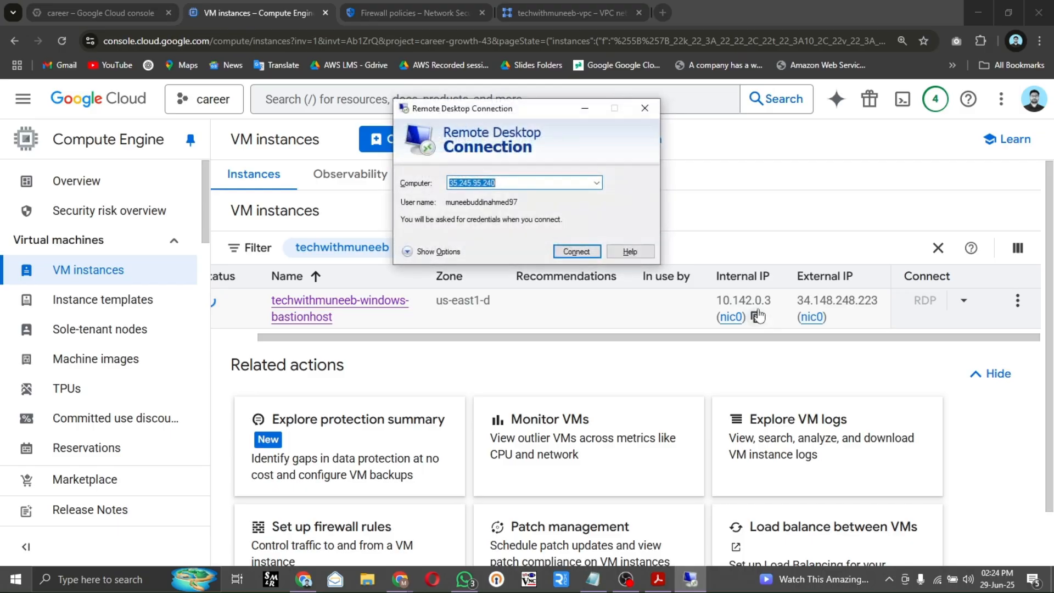
key(ctrl+v)
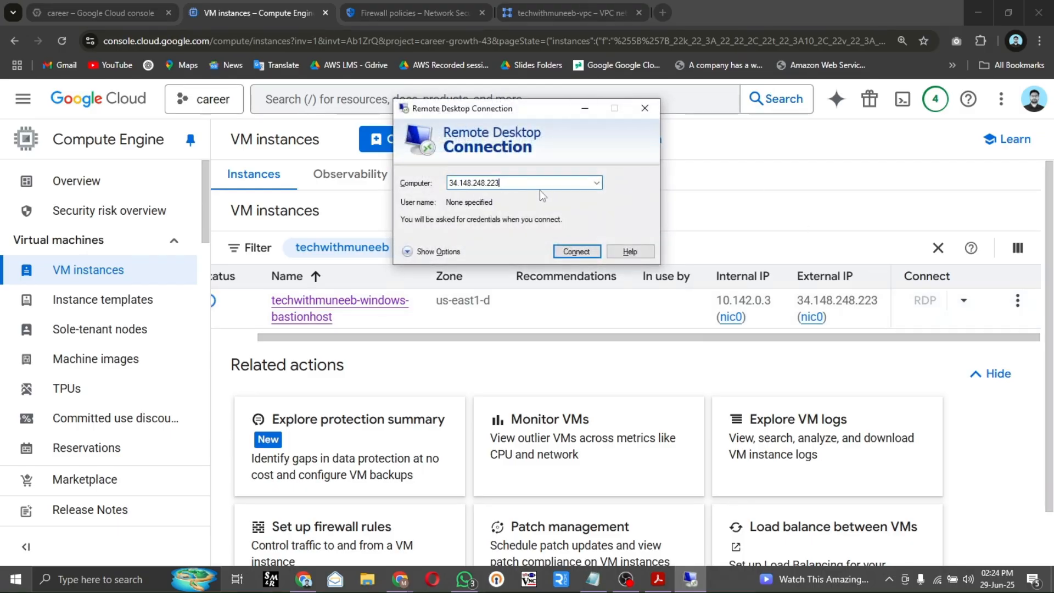
click(574, 256)
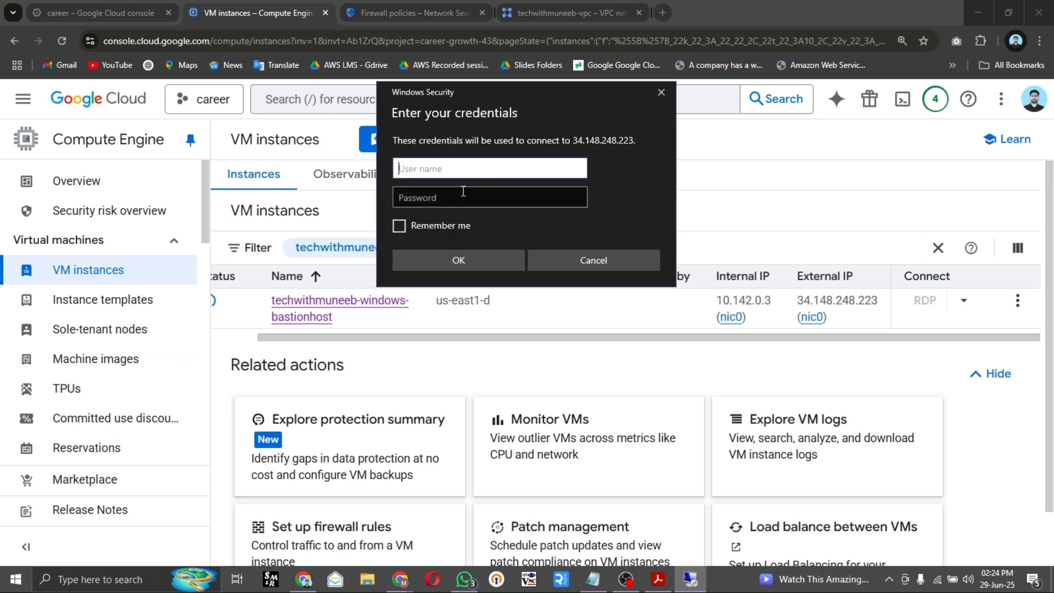
- Sign in with the username and copied password, accepting the certificate warning
text(muneebuddinahmed97)
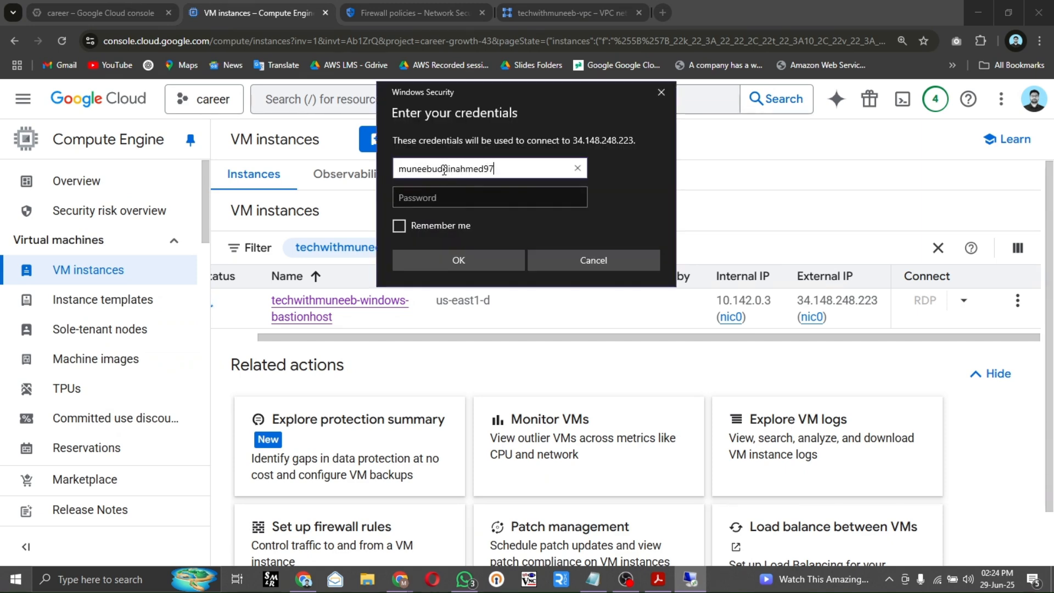
key(Tab)
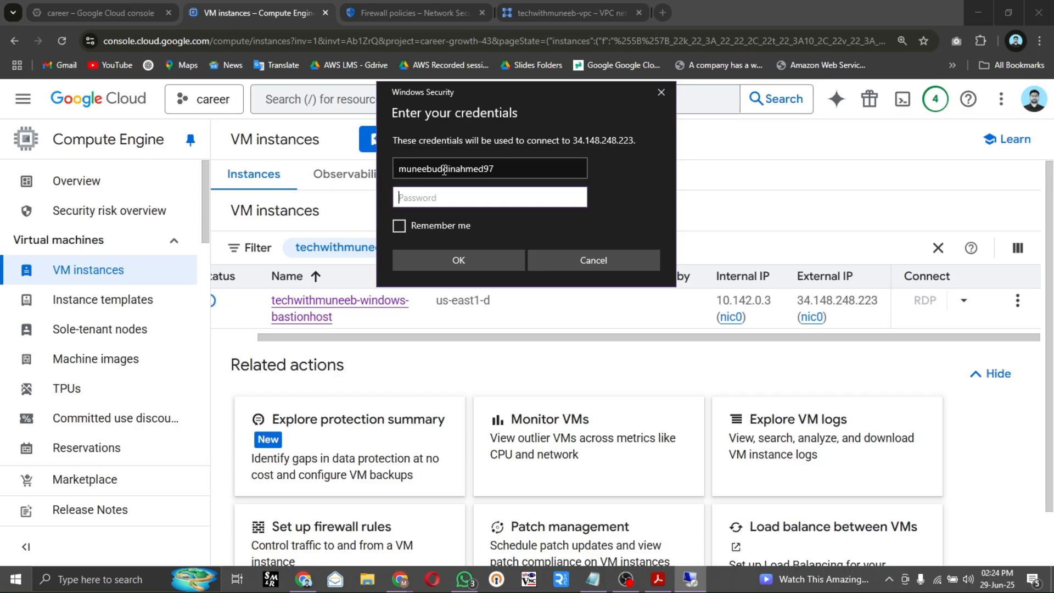
key(ctrl+v)
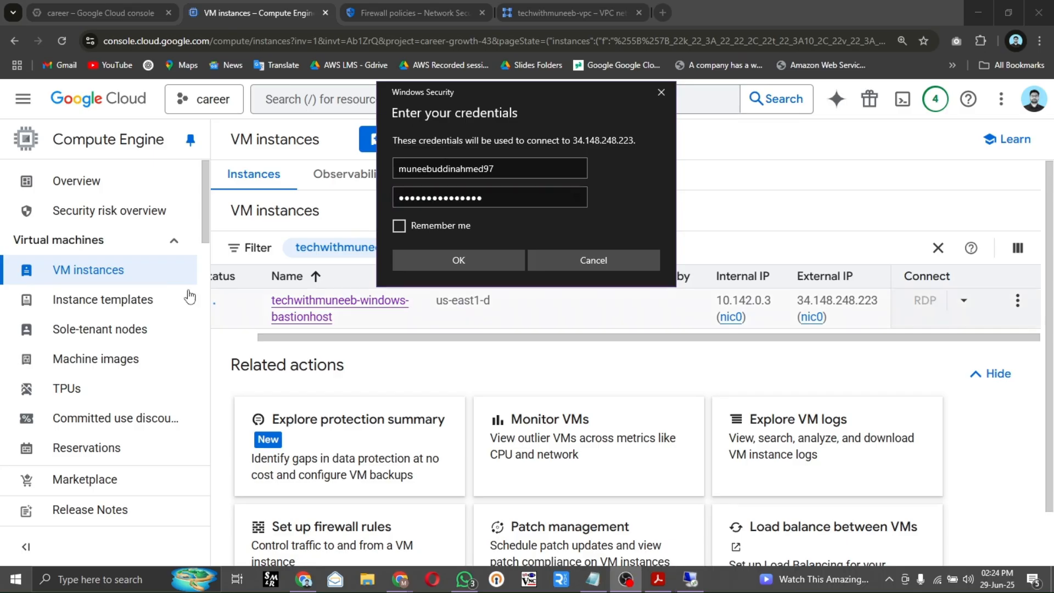
click(459, 260)
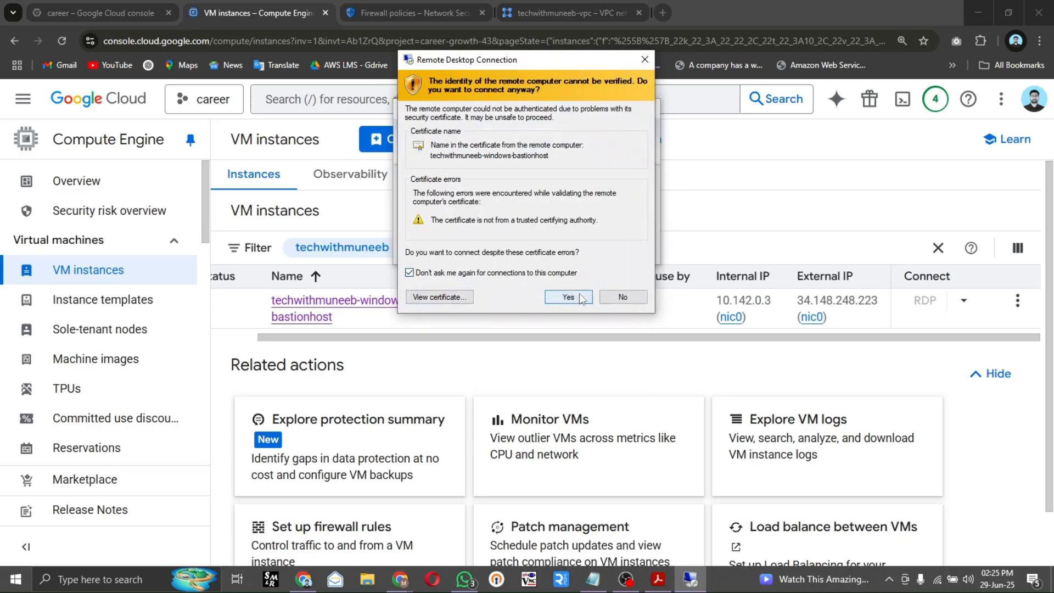
click(568, 296)
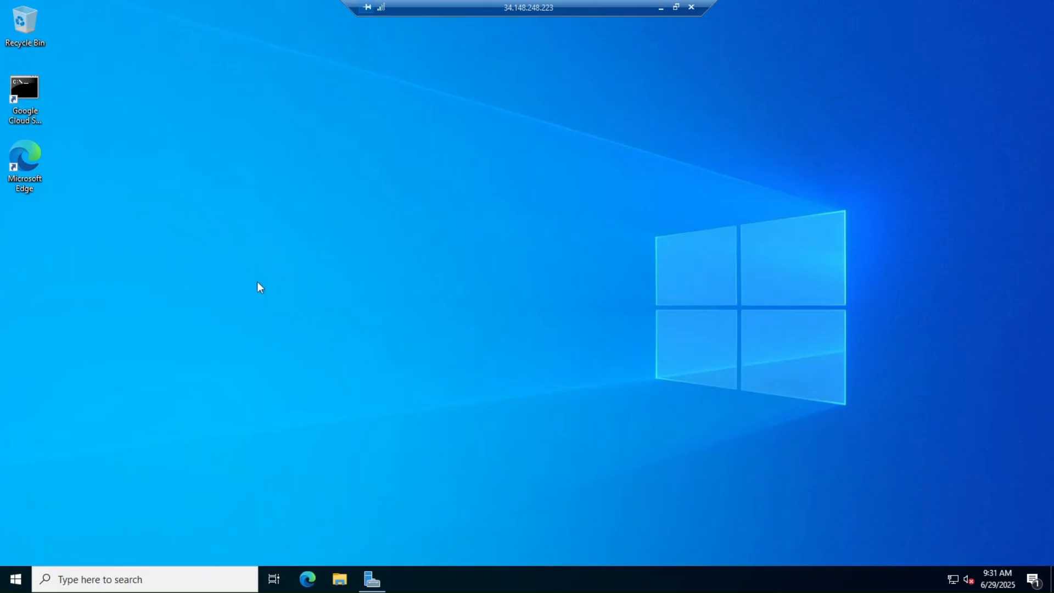
- Install the Web Server (IIS) role on the bastion with Add Roles and Features, keeping default features and role services
click(371, 580)
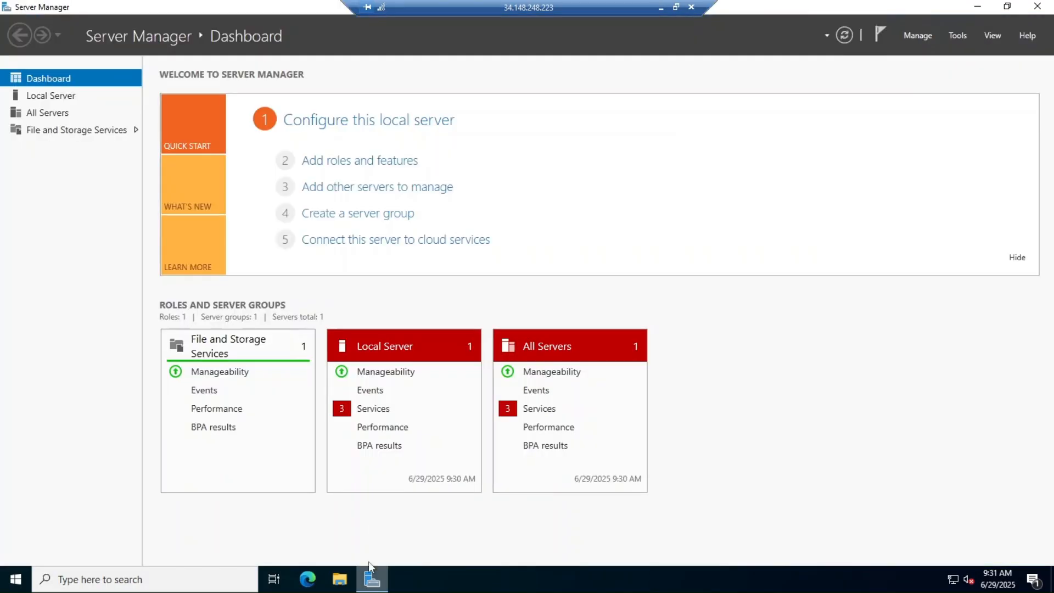
click(342, 165)
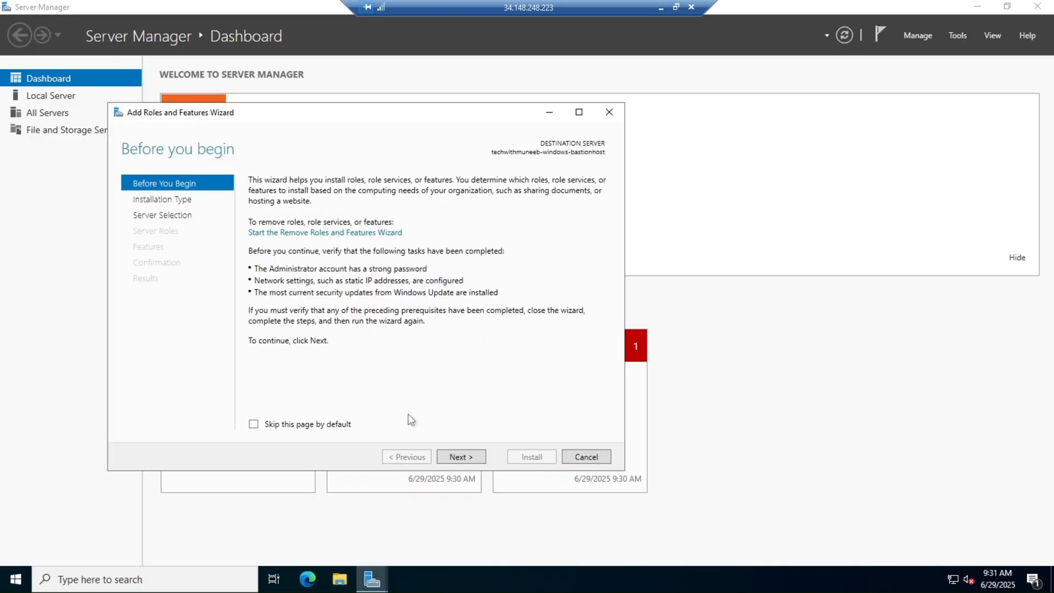
click(464, 460)
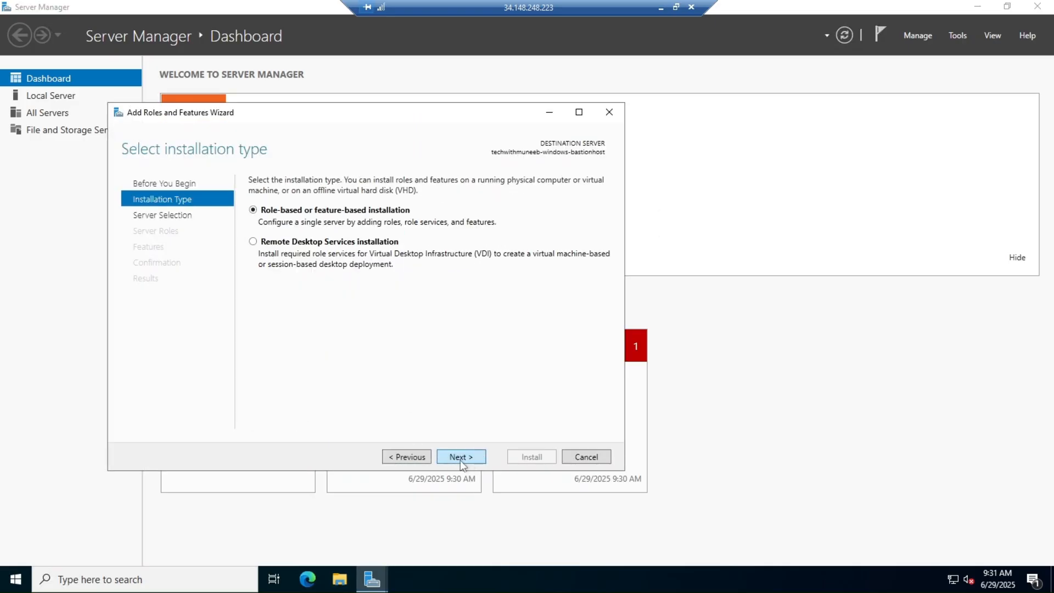
click(460, 457)
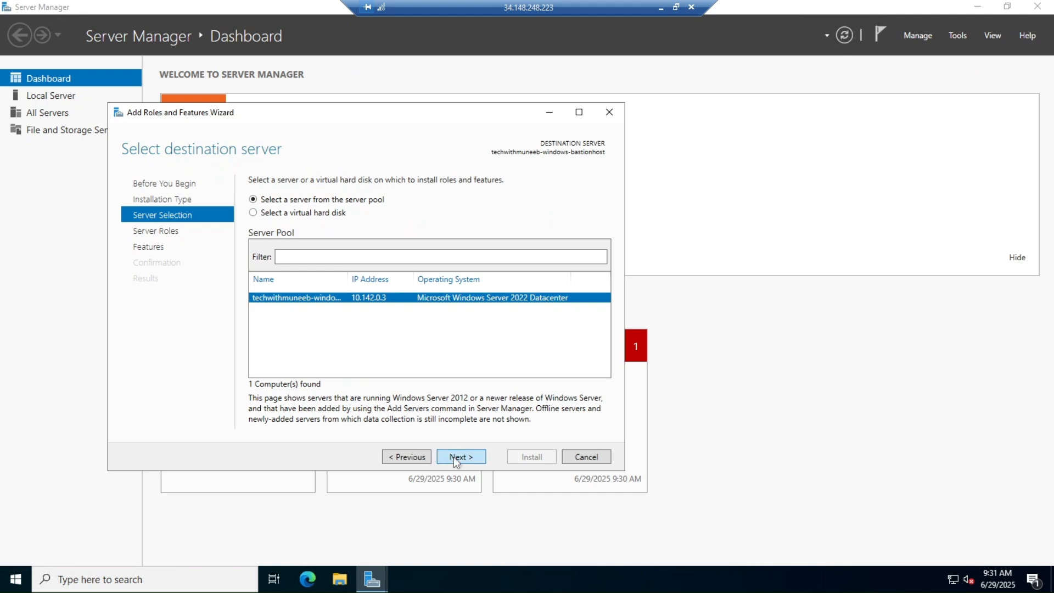
click(453, 457)
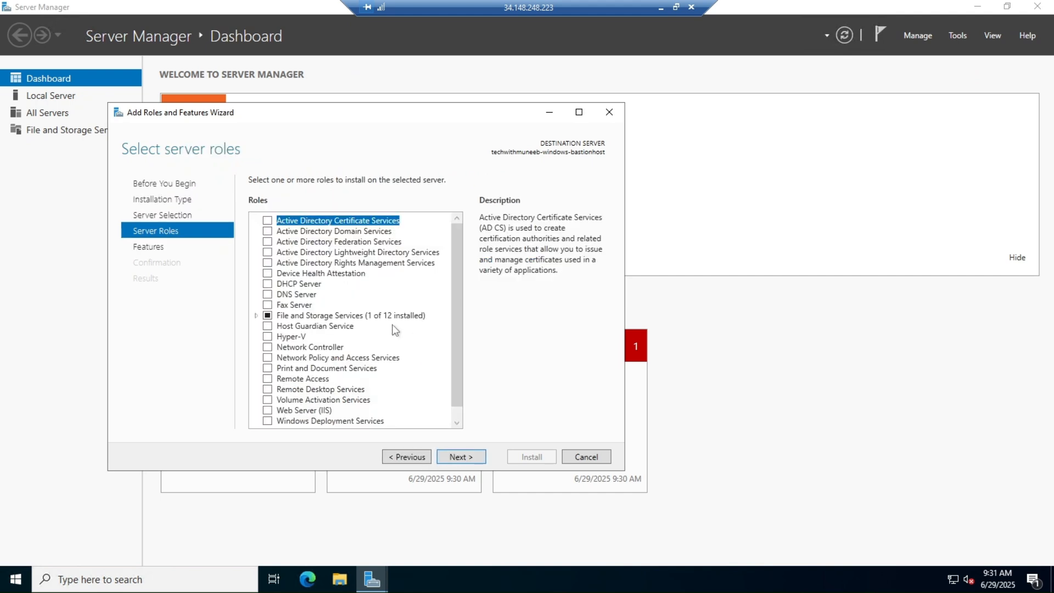
scroll(393, 322, down, 1)
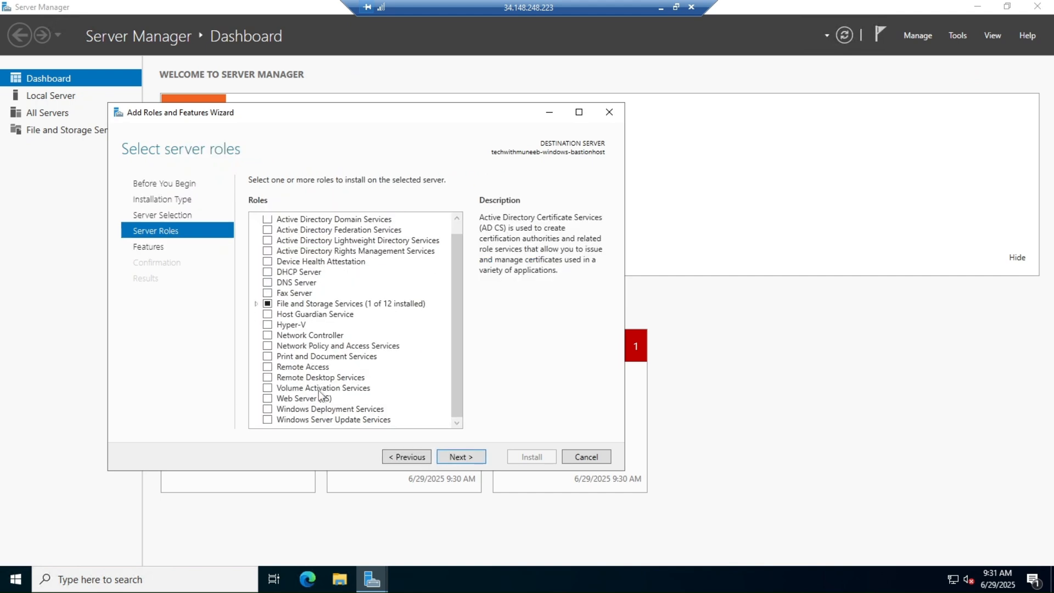
click(268, 398)
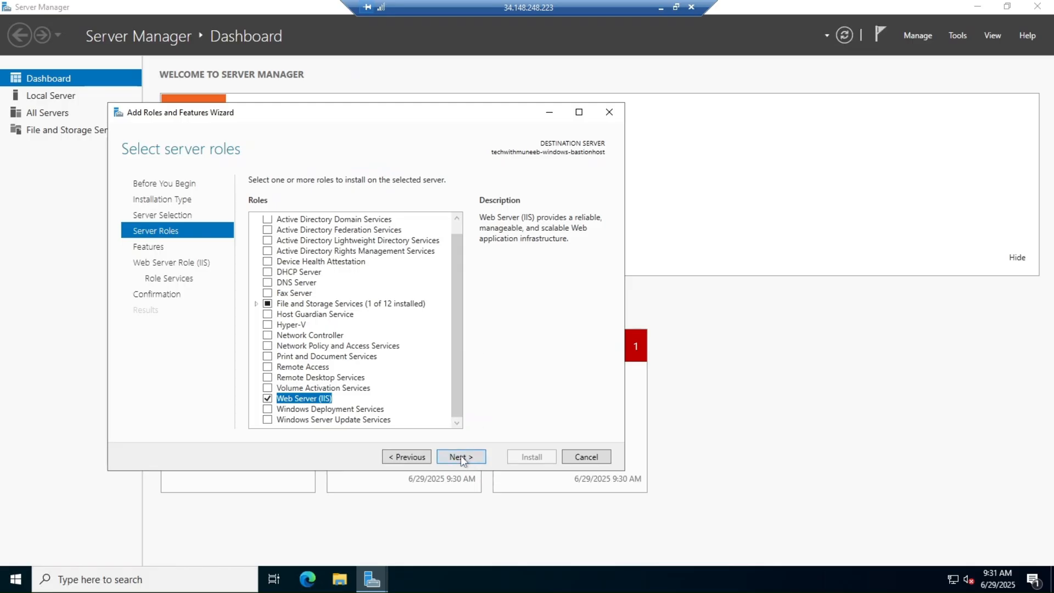
click(471, 459)
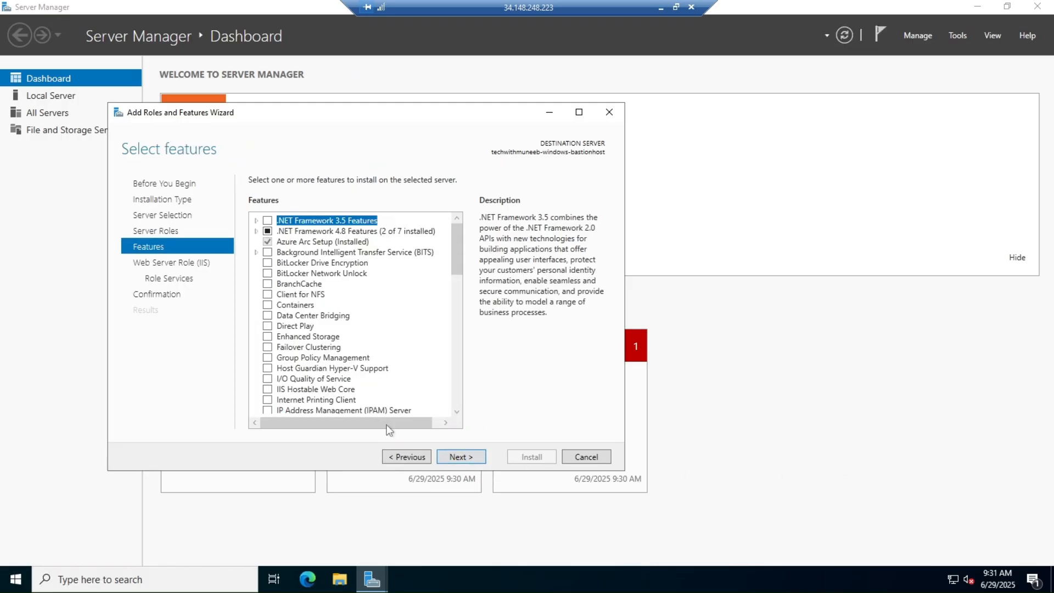
click(465, 457)
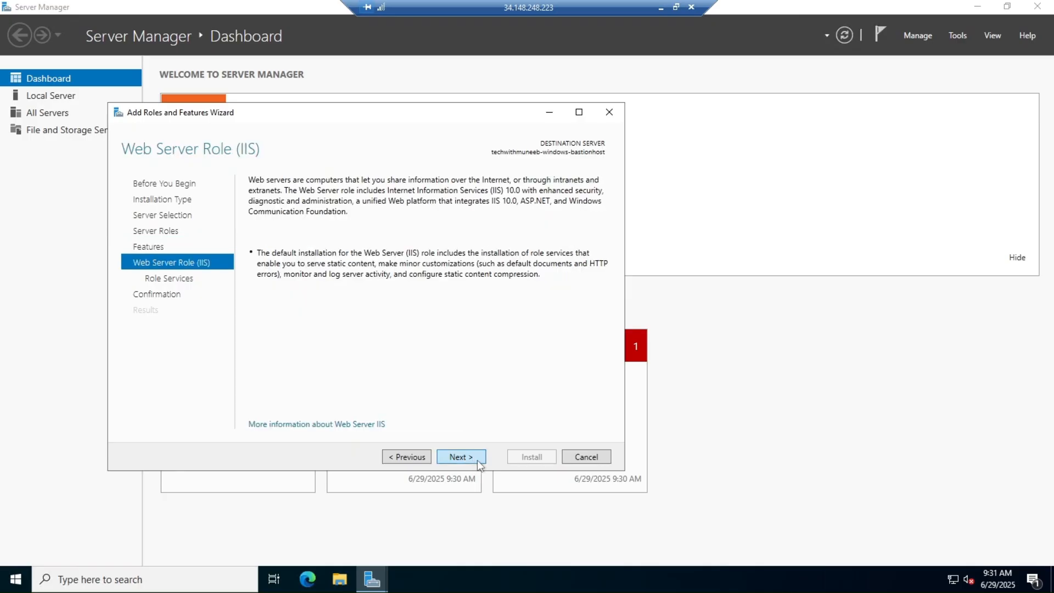
click(478, 463)
click(464, 461)
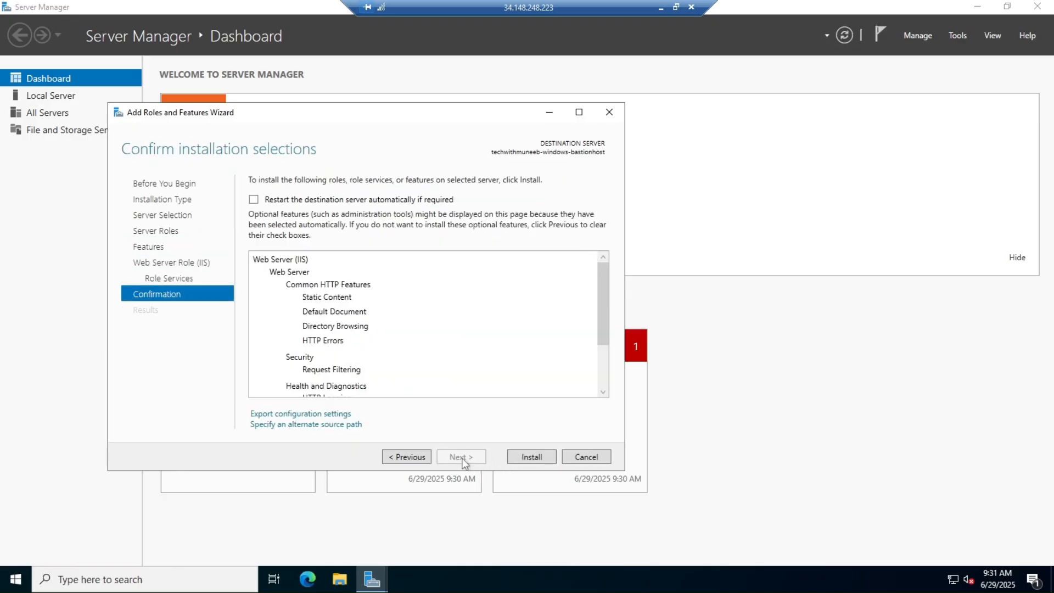
click(523, 457)
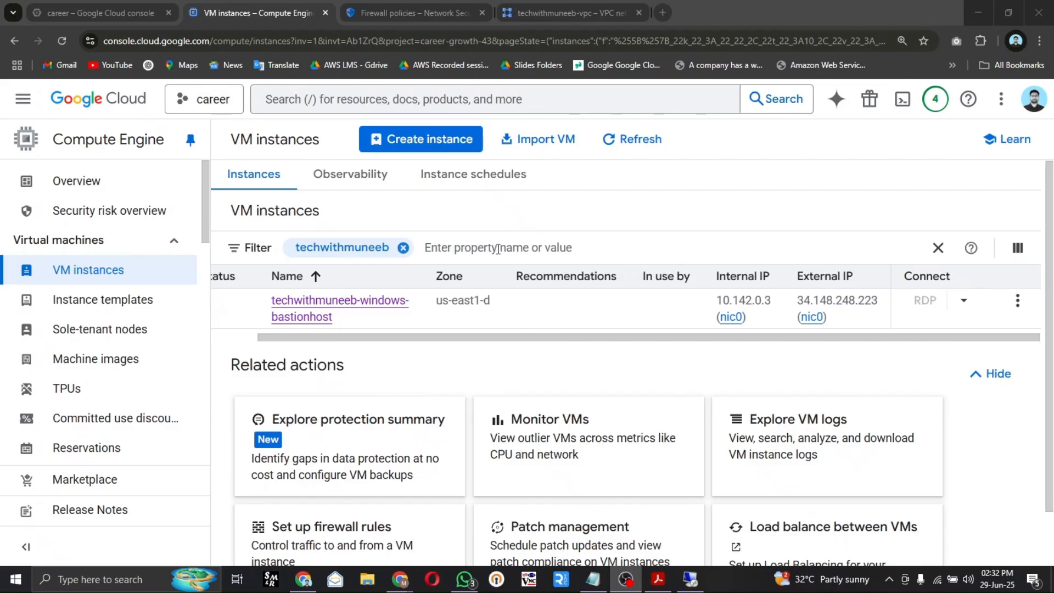
- Start a new VM instance and name it private-linux
click(433, 151)
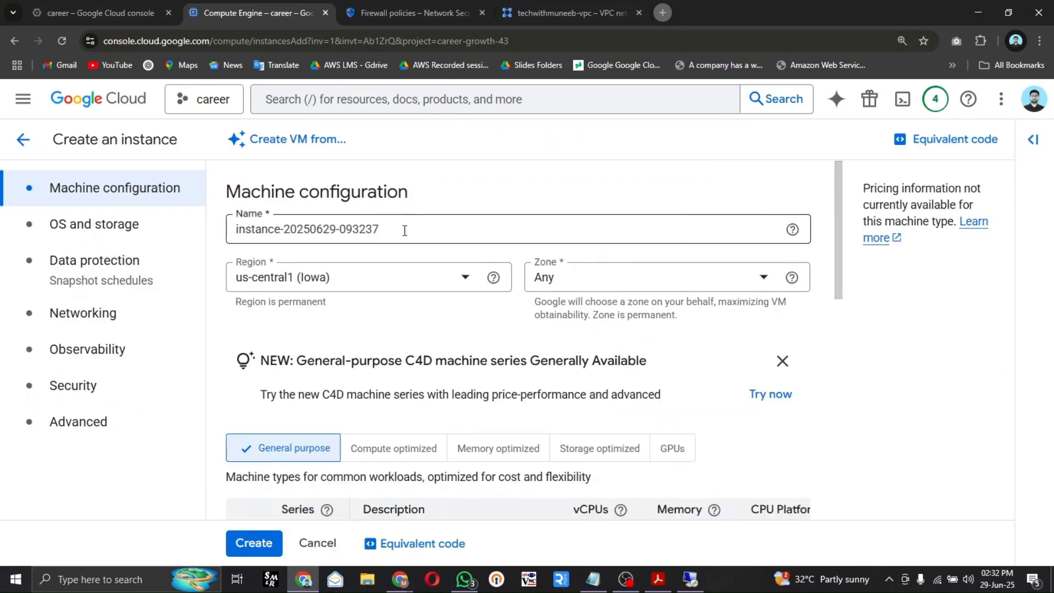
click(405, 231)
key(ctrl+a)
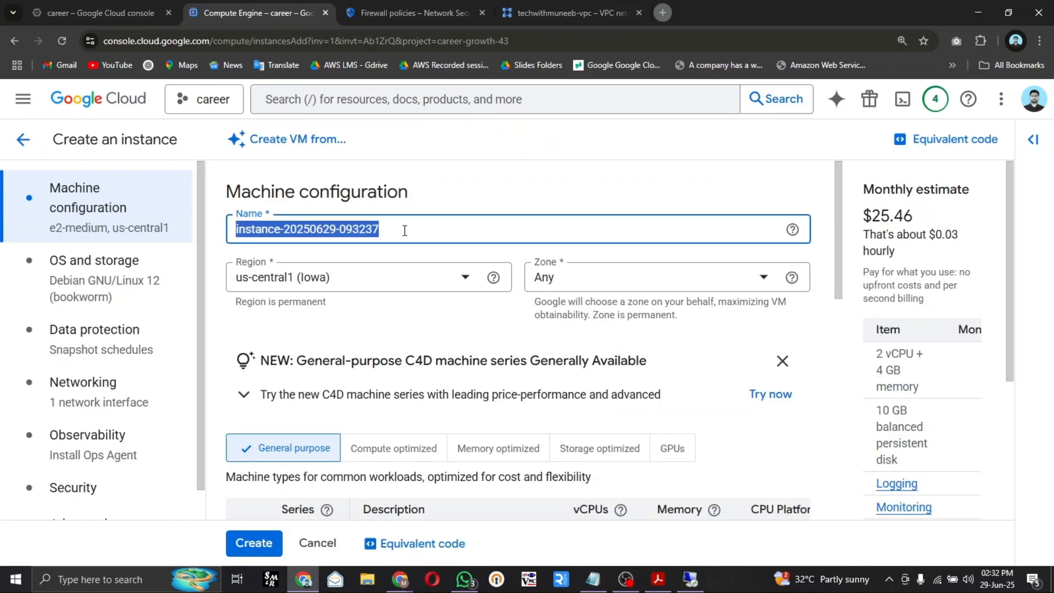
text(privat)
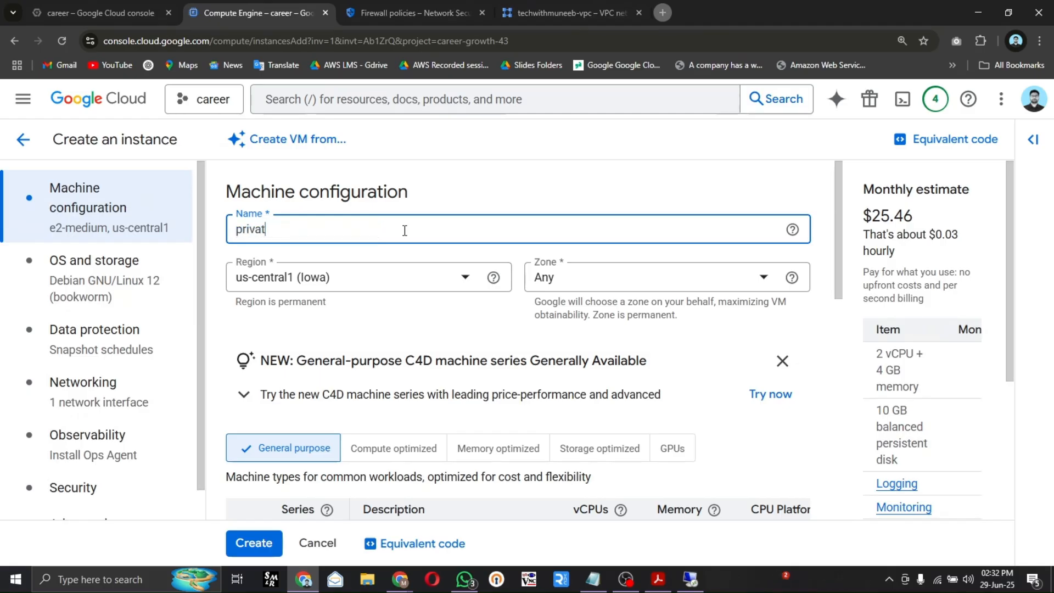
text(e-linux)
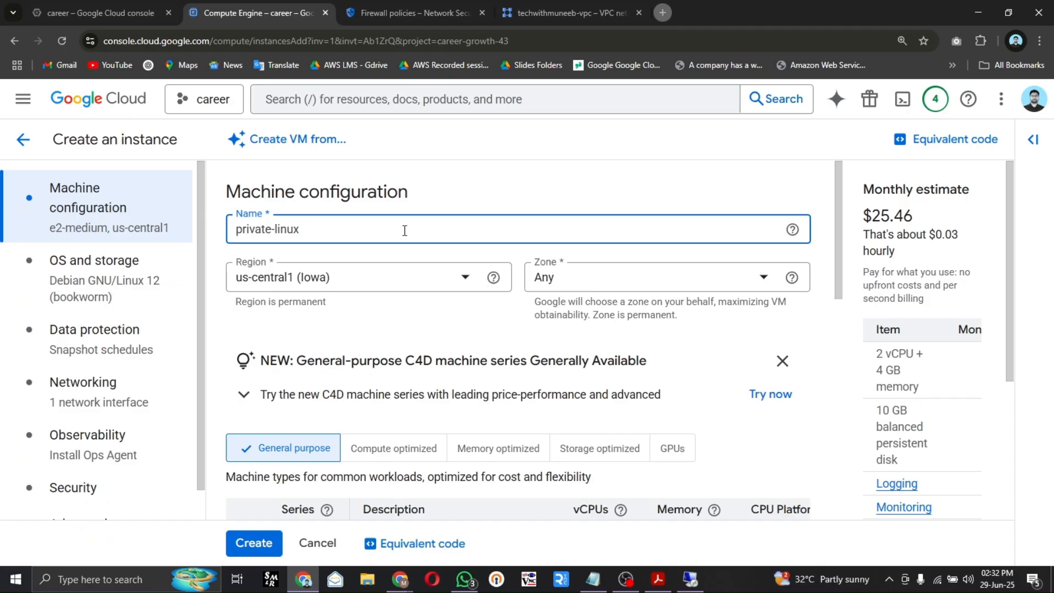
- Put the VM in the europe-west10 (Berlin) region with the e2-small machine type
click(442, 278)
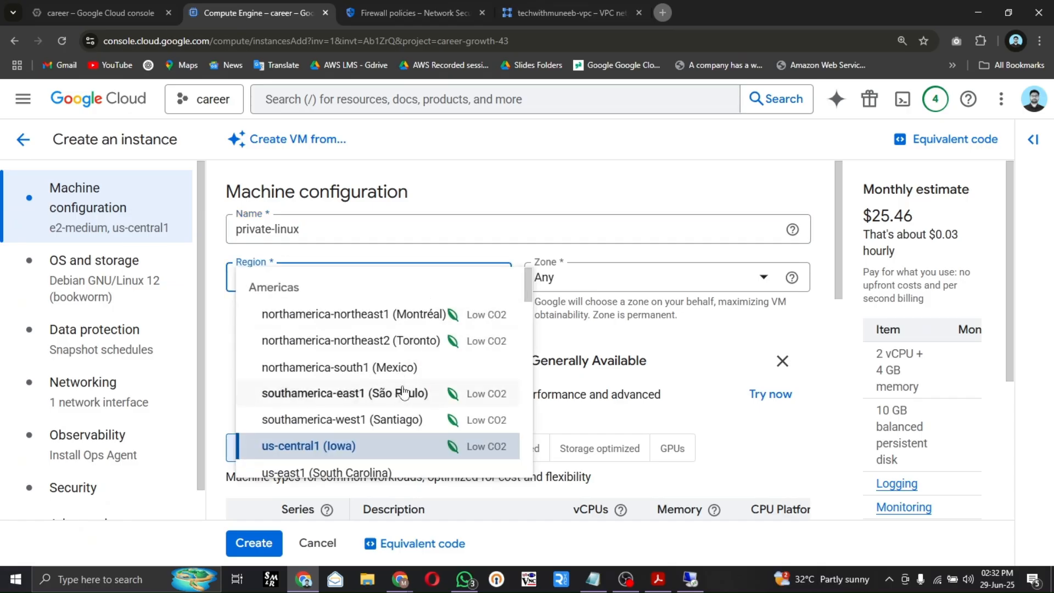
click(501, 15)
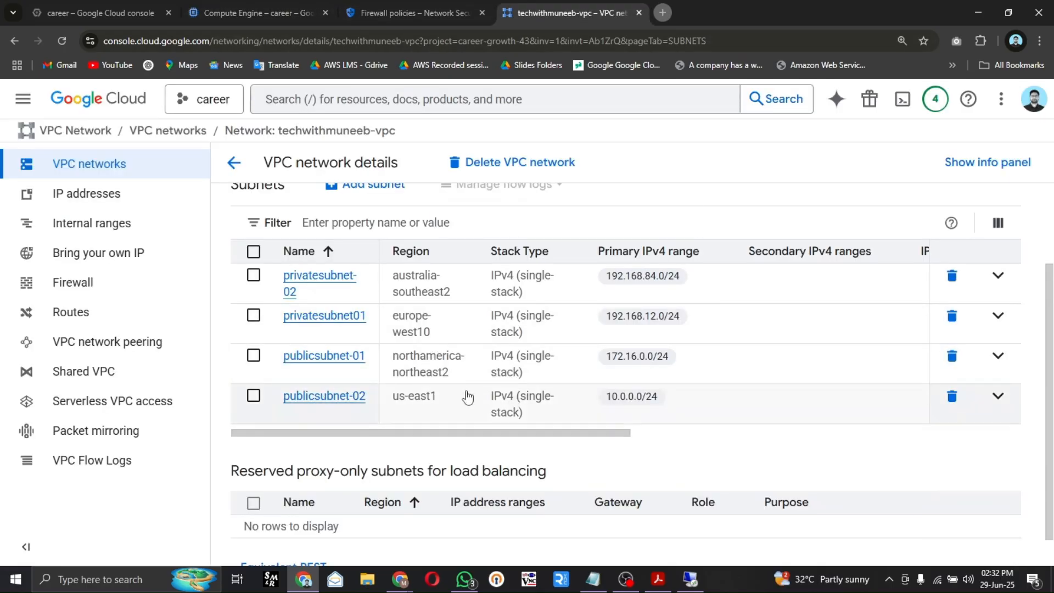
click(301, 6)
scroll(430, 393, down, 6)
scroll(384, 384, up, 2)
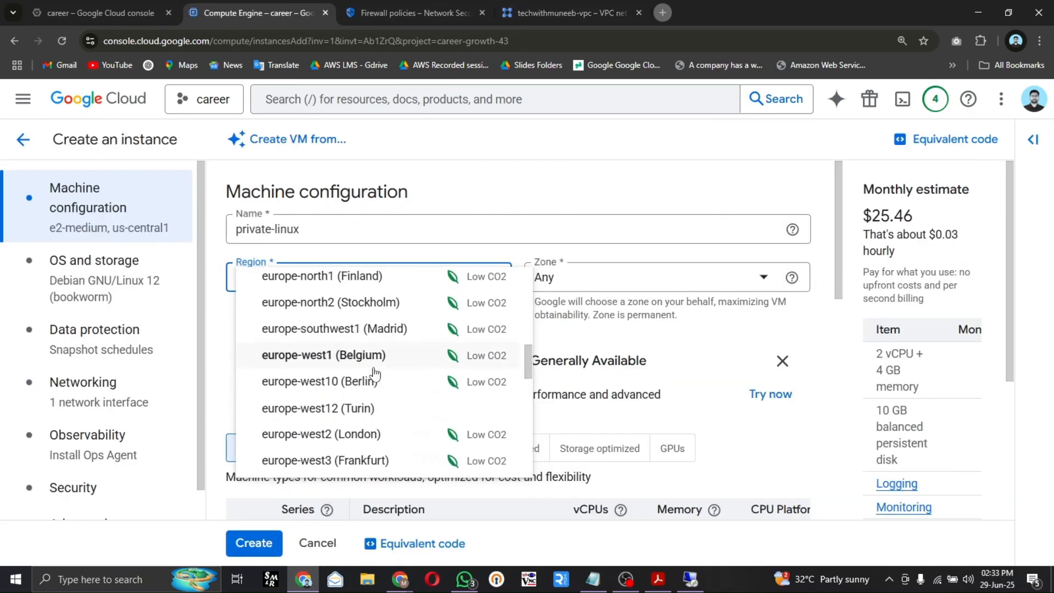
click(363, 381)
scroll(322, 360, down, 5)
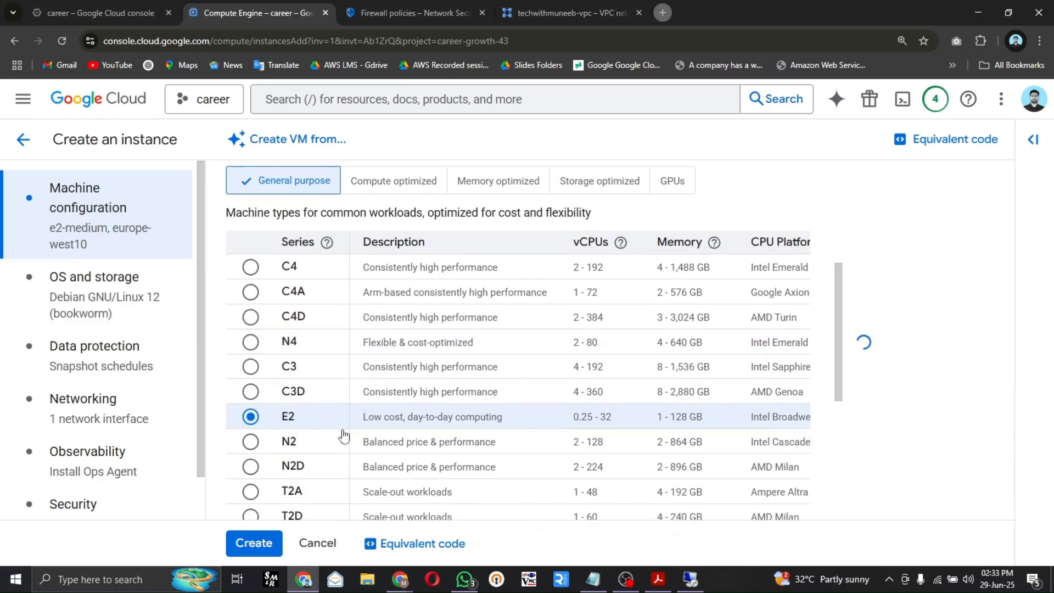
scroll(343, 436, down, 5)
click(491, 402)
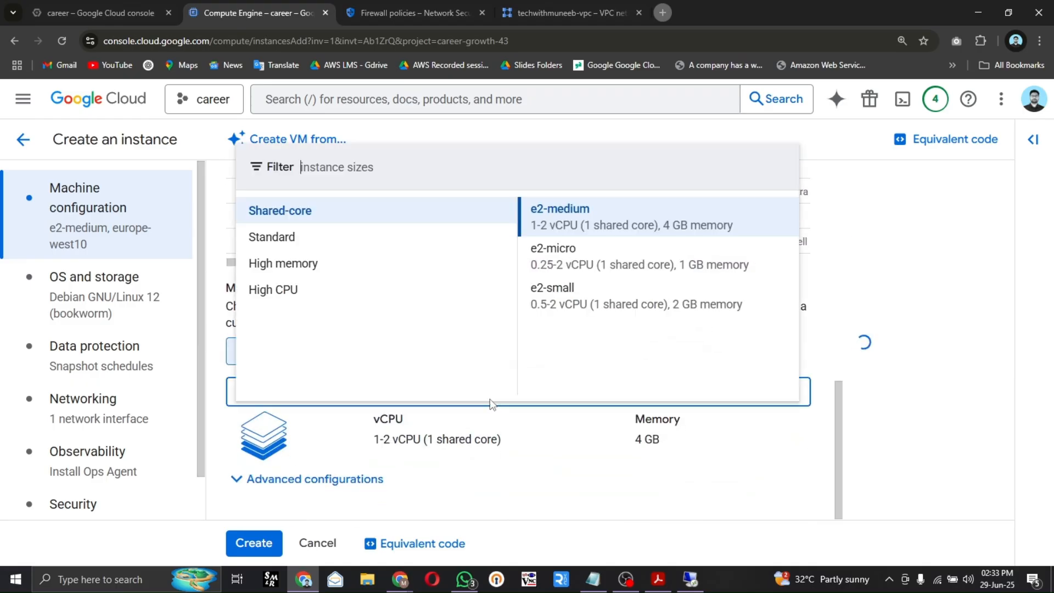
click(617, 296)
click(132, 284)
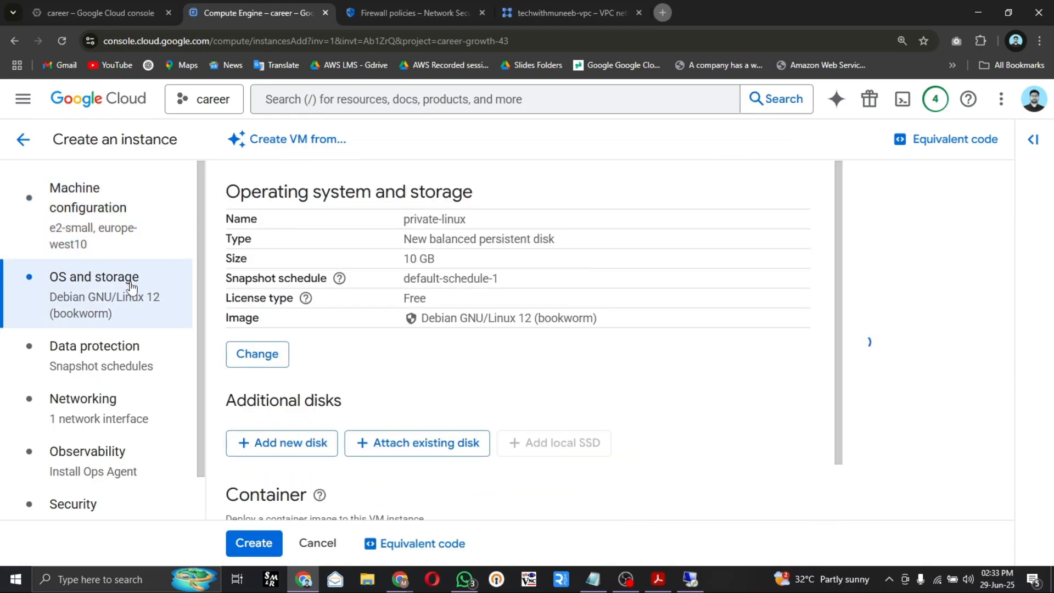
- Change the boot disk image to Ubuntu, first picking the Arm64 Ubuntu 24.04 LTS Minimal build
click(255, 353)
click(297, 258)
scroll(459, 383, down, 5)
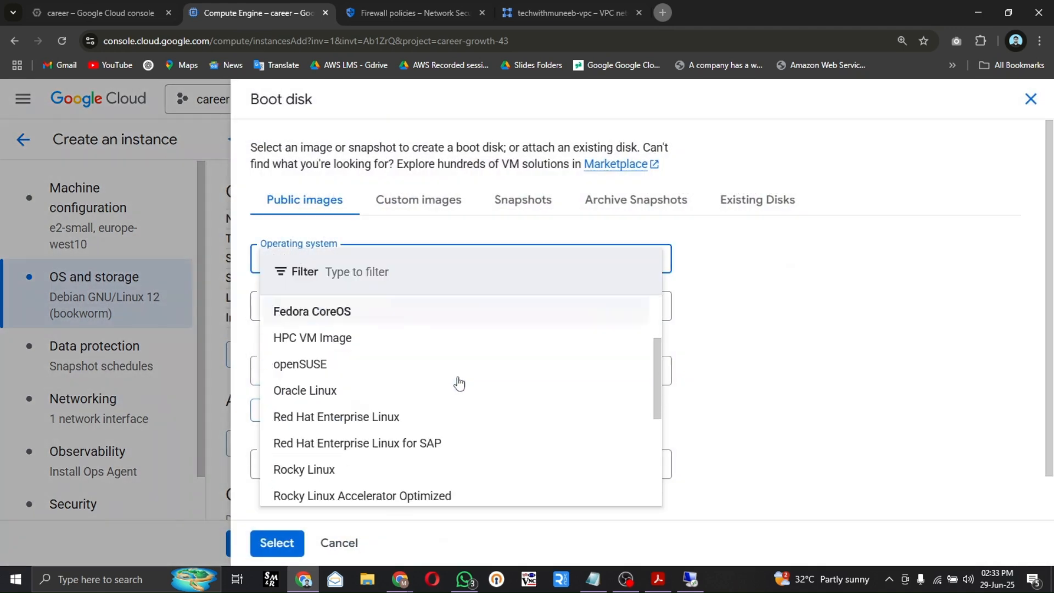
click(336, 408)
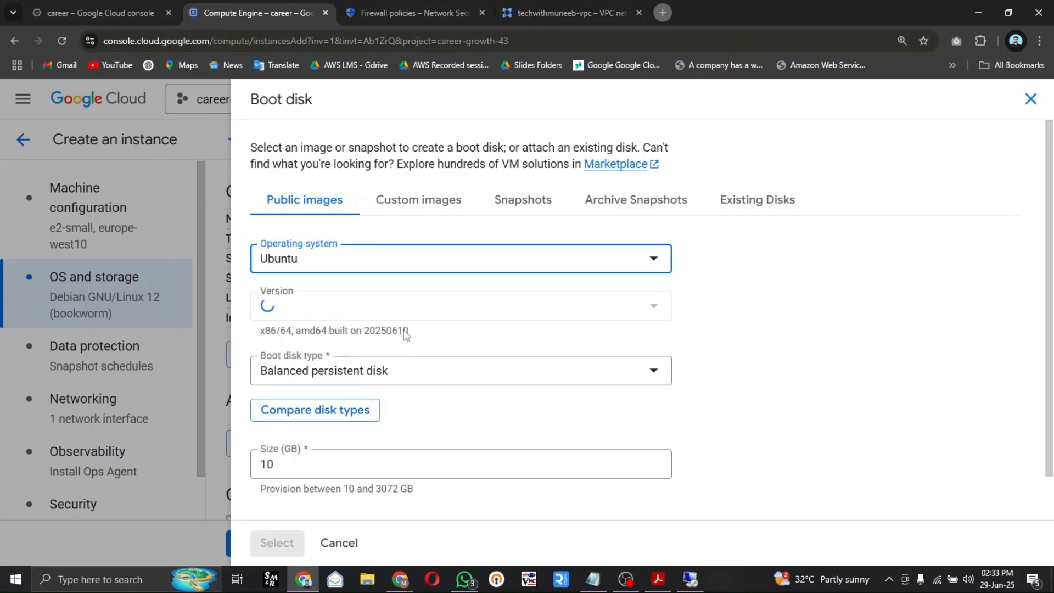
click(417, 306)
scroll(437, 470, down, 1)
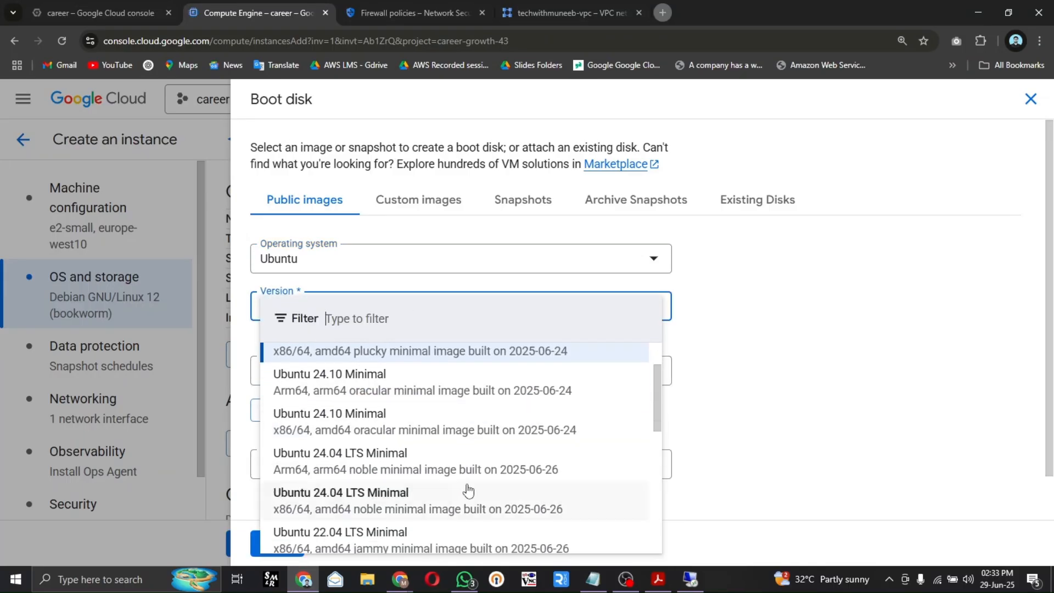
click(423, 461)
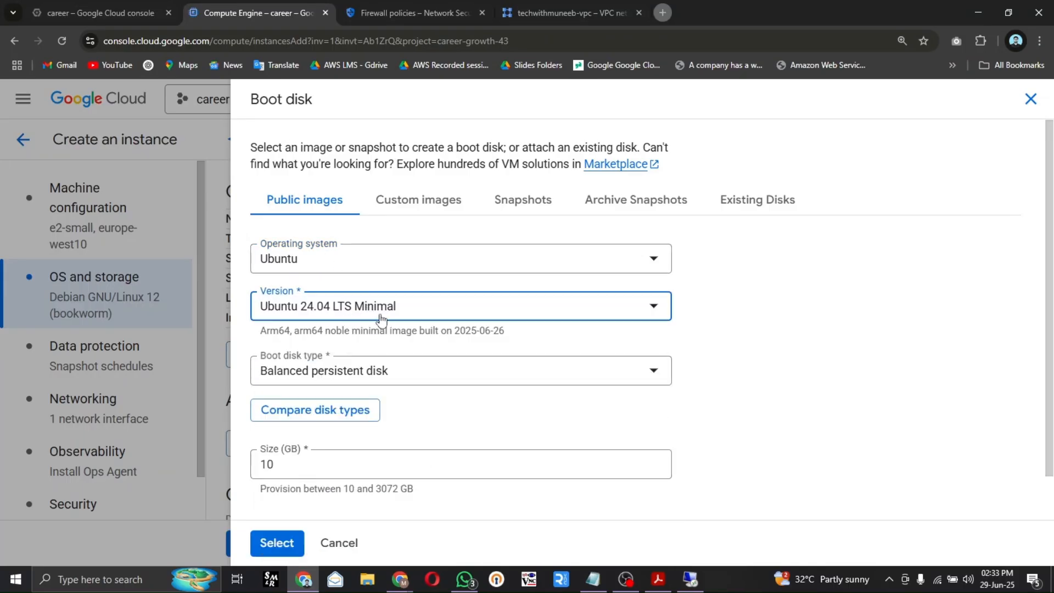
scroll(384, 321, down, 1)
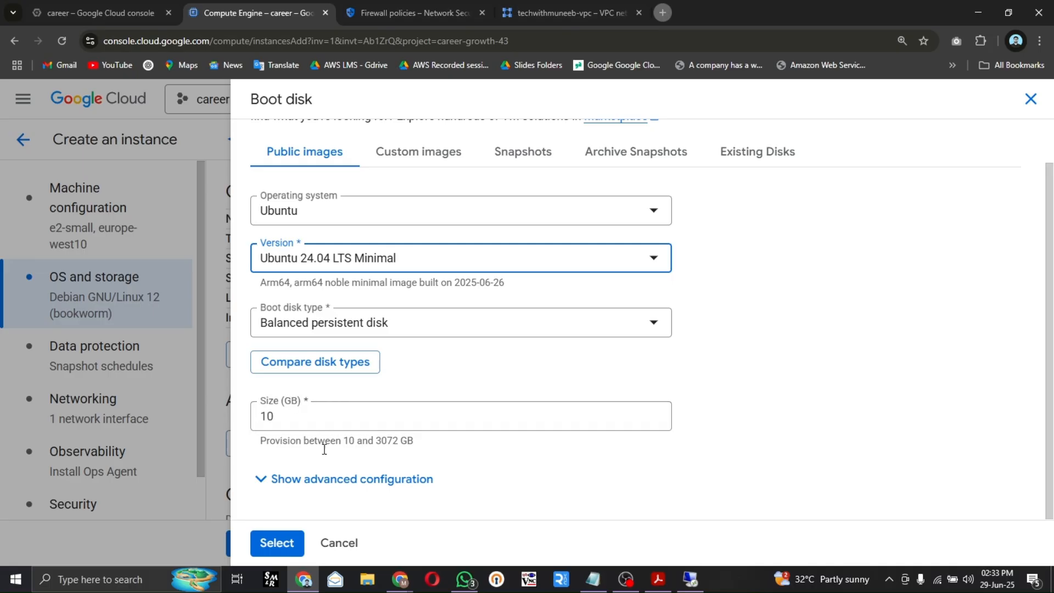
click(277, 544)
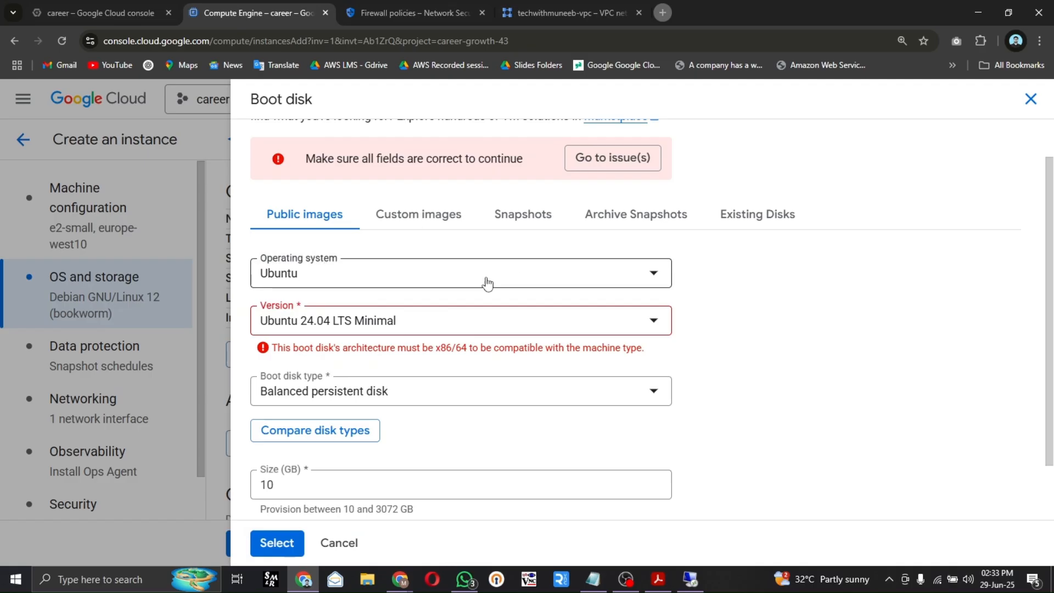
- Switch to the x86/64 Ubuntu 24.04 LTS Minimal image and apply it as the boot disk
scroll(576, 263, up, 1)
scroll(549, 329, down, 2)
click(449, 253)
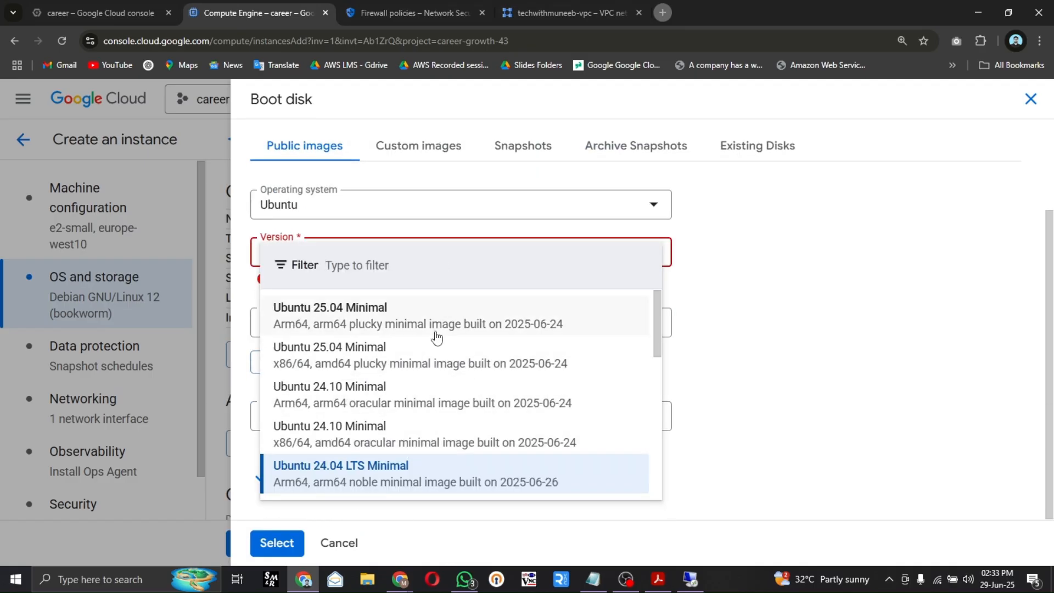
scroll(505, 435, down, 1)
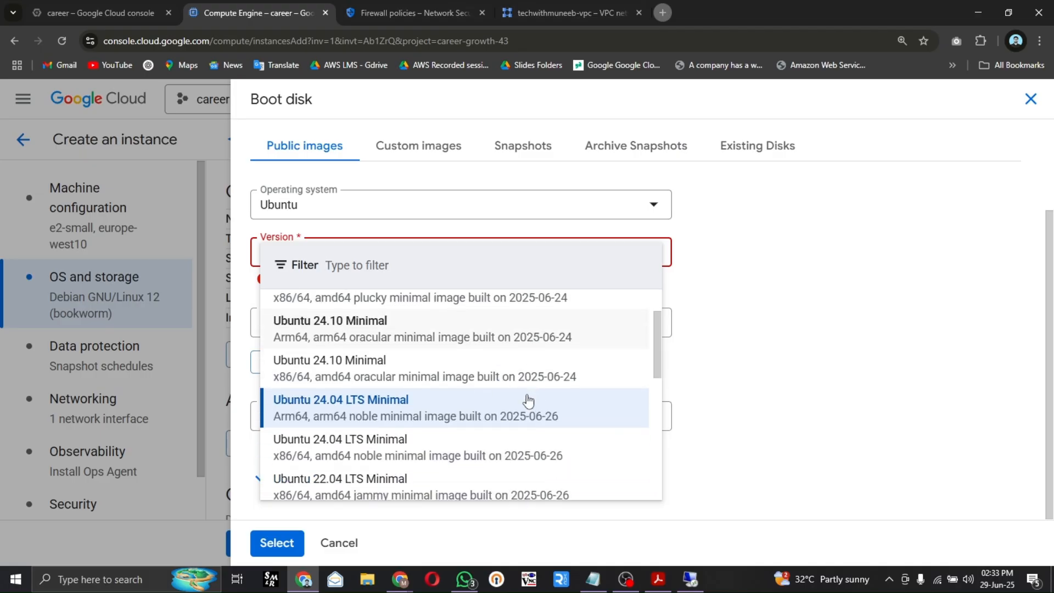
click(469, 447)
click(277, 543)
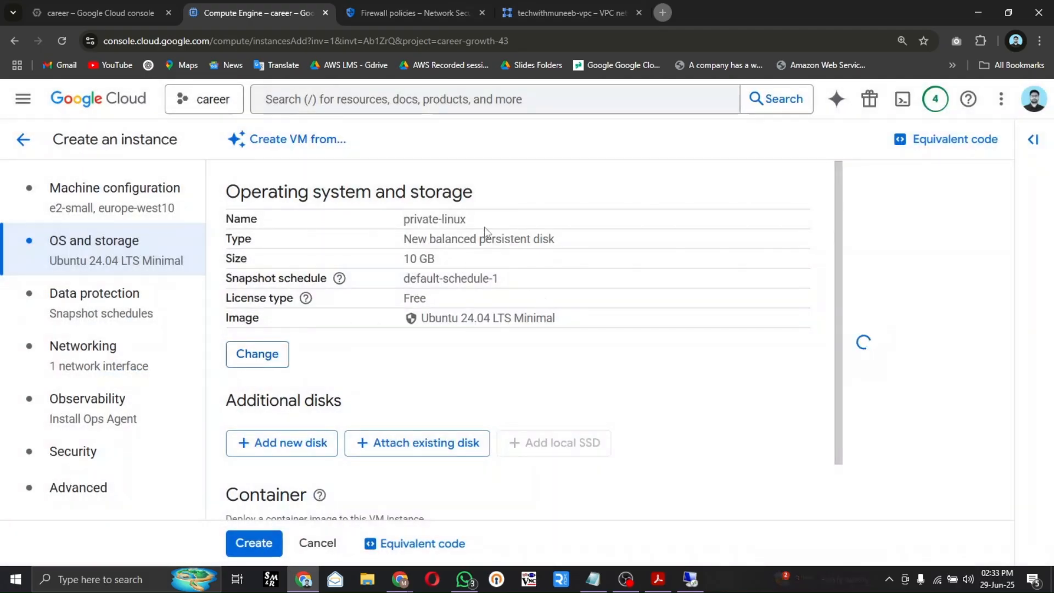
- Add the techwithmuneeb-fr firewall rule name as the VM's first network tag
click(154, 355)
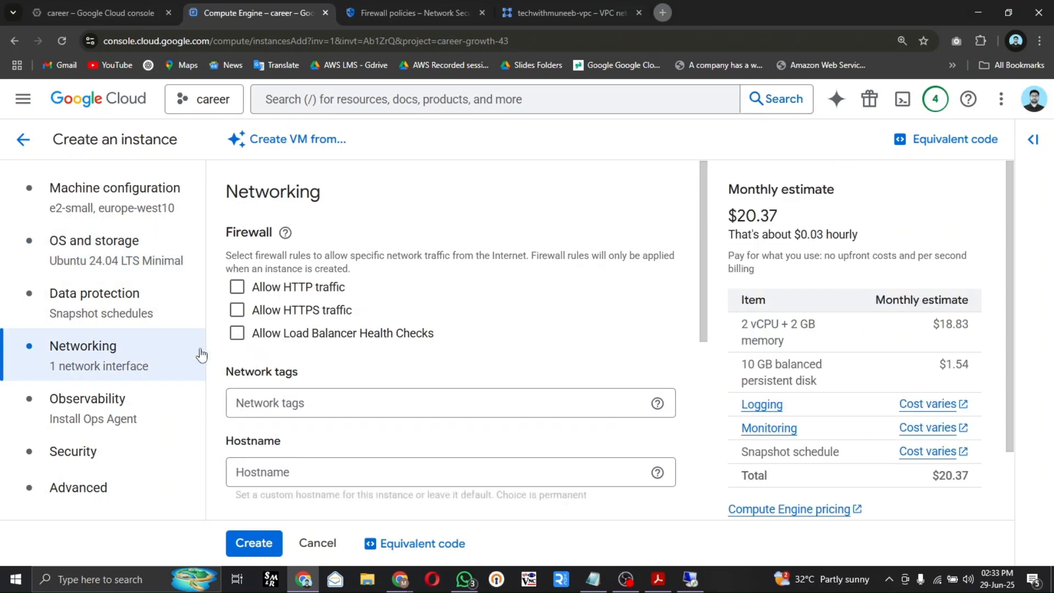
click(550, 11)
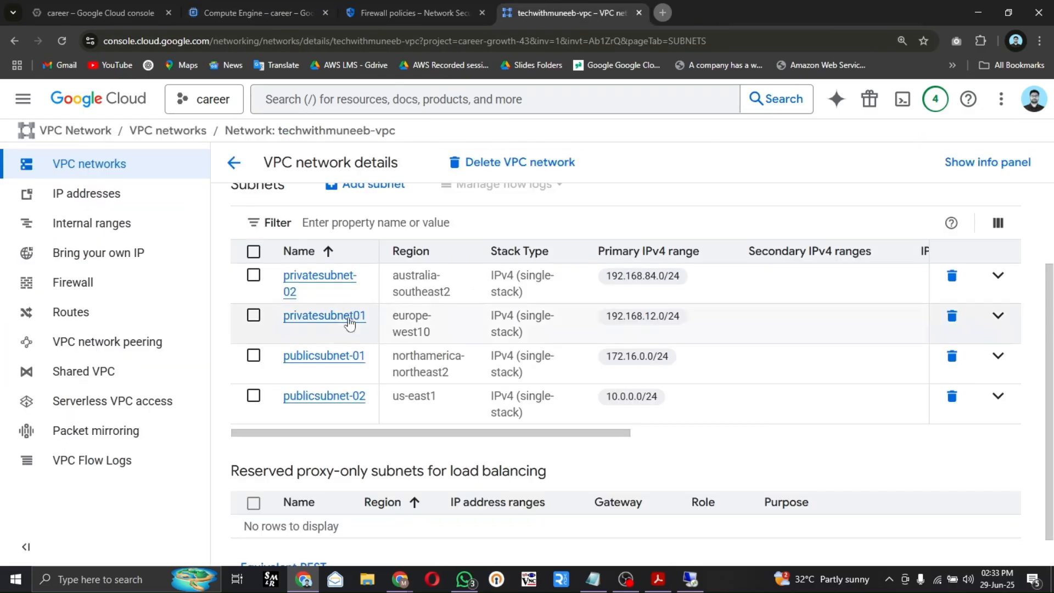
click(438, 7)
click(957, 186)
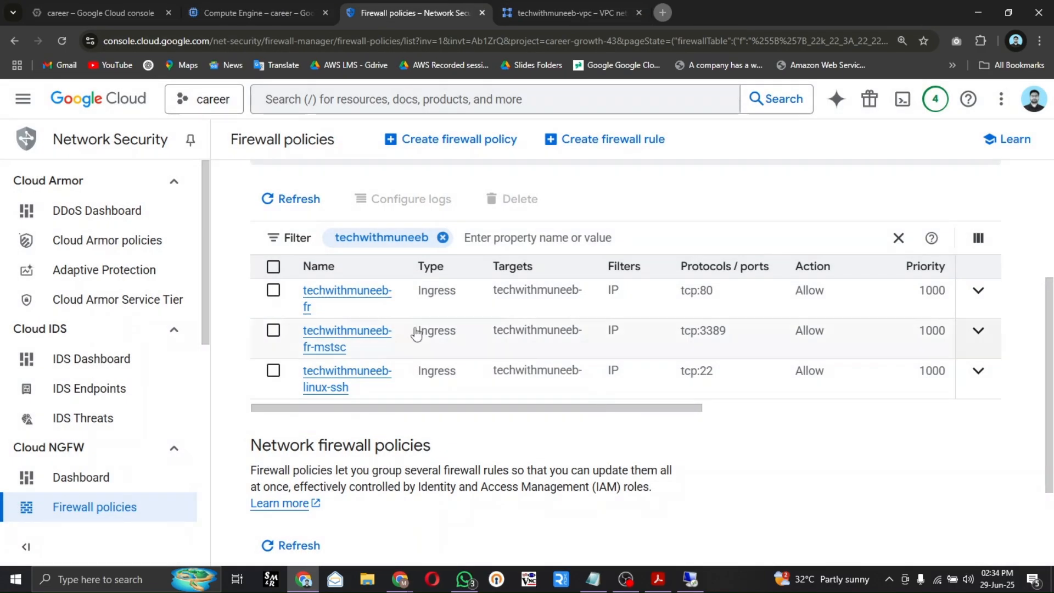
drag(329, 314, 289, 305)
key(ctrl+c)
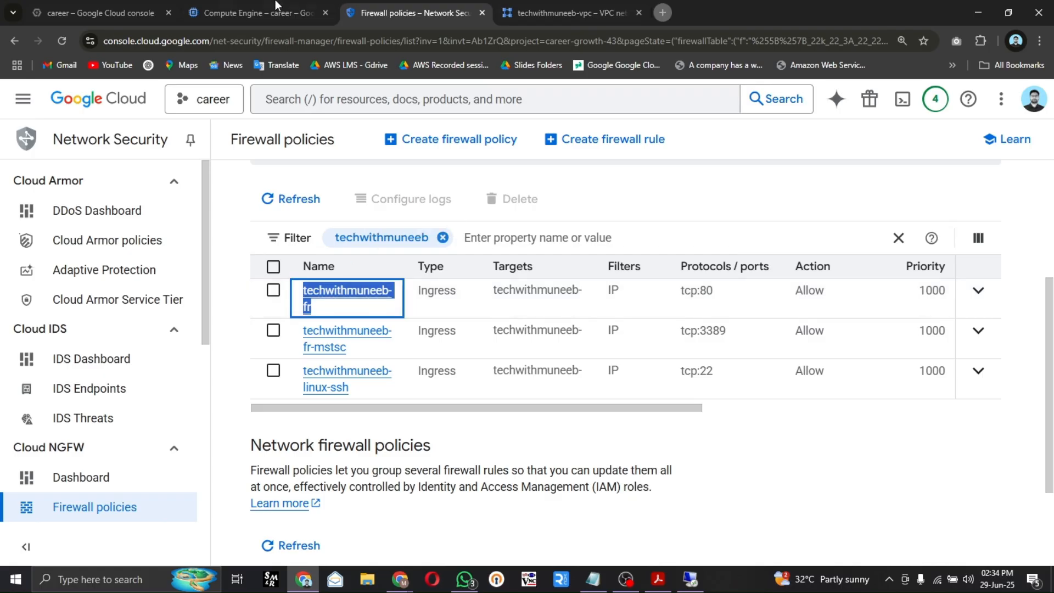
click(278, 8)
click(273, 406)
key(ctrl+v)
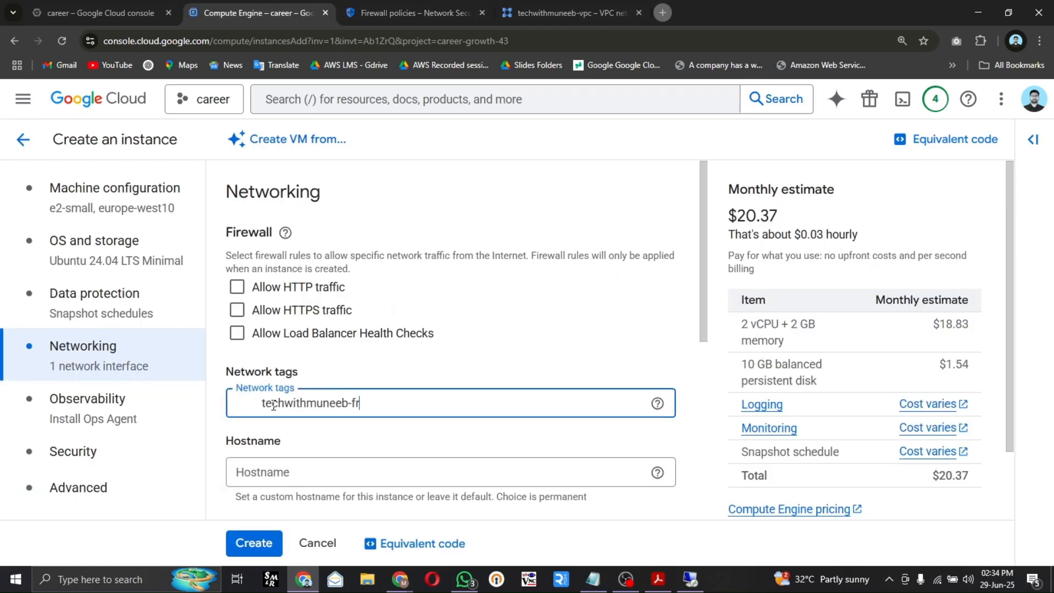
key(Return)
- Add techwithmuneeb-linux-ssh as a second network tag
key(ctrl+Tab)
triple_click(340, 387)
key(ctrl+c)
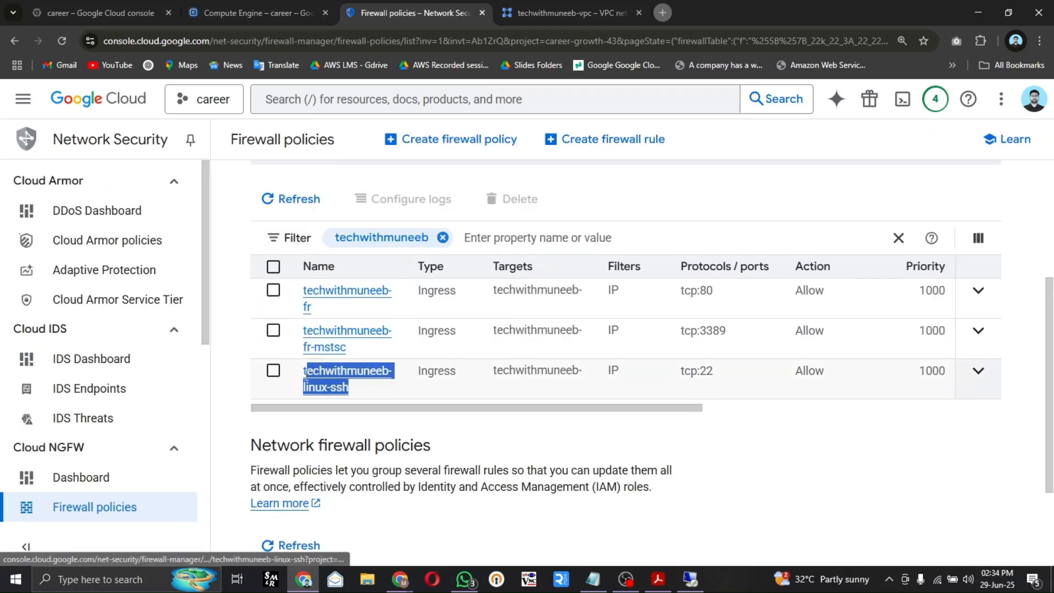
key(ctrl+shift+Tab)
key(ctrl+v)
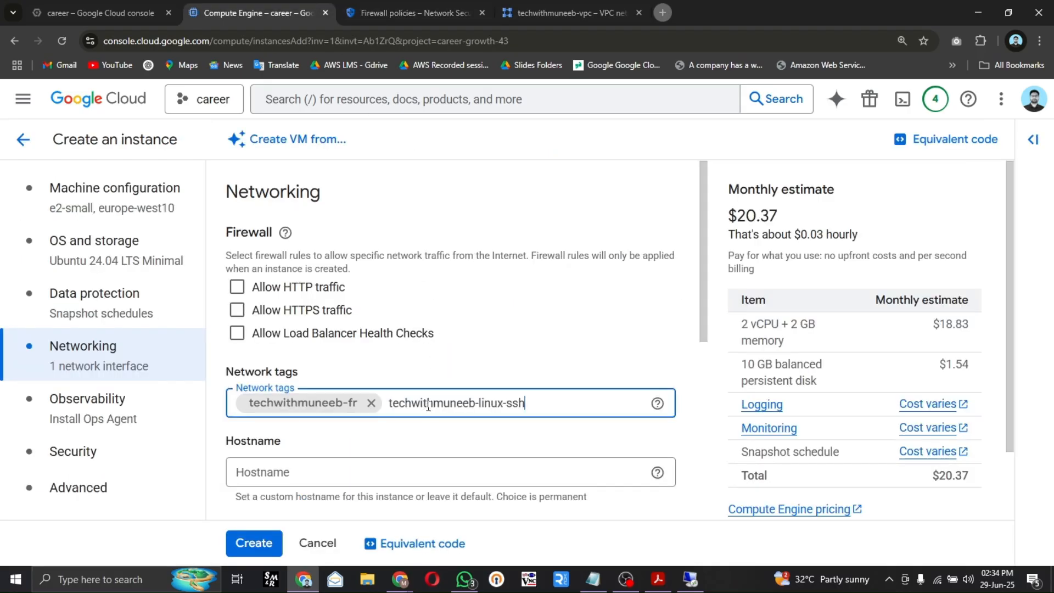
key(Return)
- Review the new VM form's networking, machine configuration, and OS and storage sections
scroll(478, 360, down, 5)
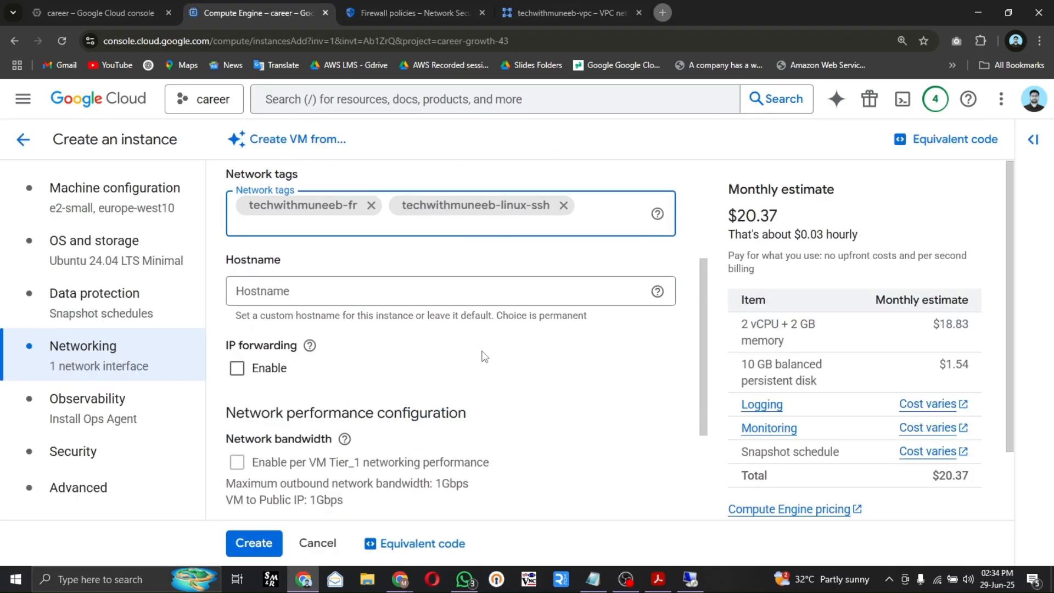
click(558, 474)
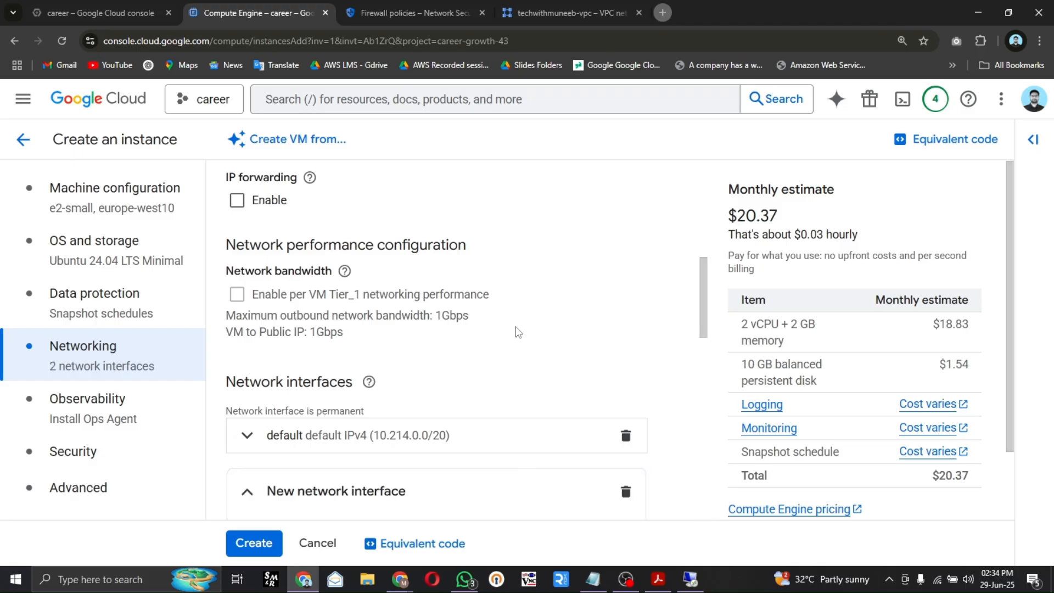
scroll(515, 331, up, 5)
scroll(531, 322, up, 3)
scroll(543, 298, down, 5)
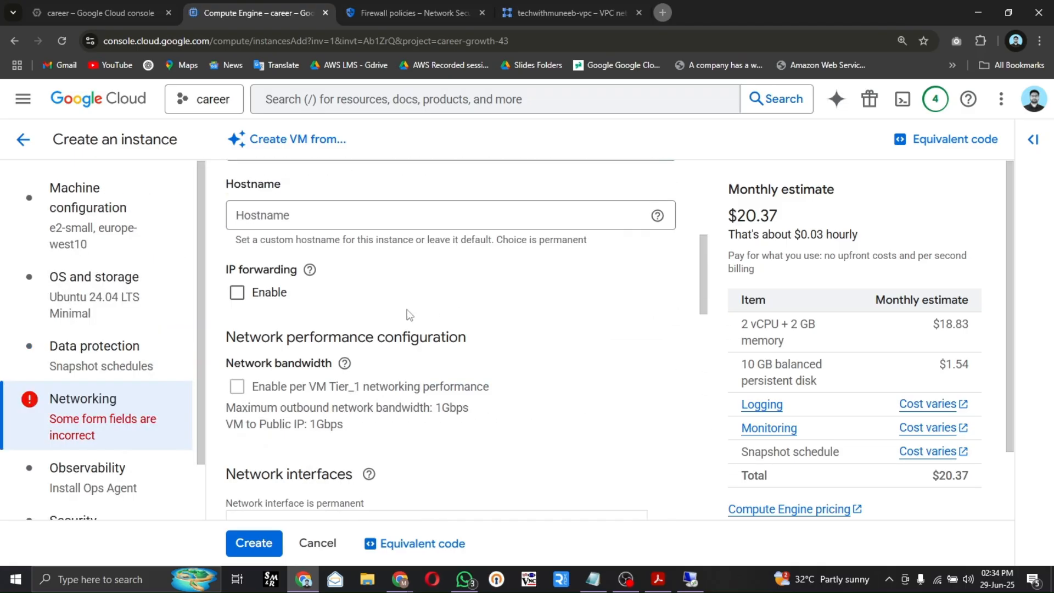
click(141, 224)
scroll(487, 379, down, 8)
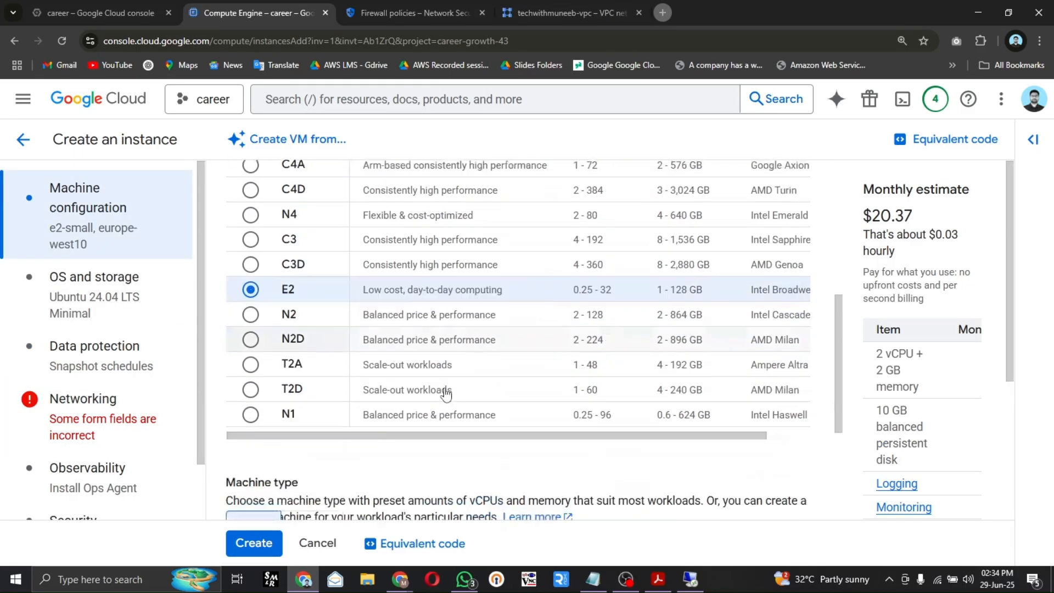
scroll(373, 320, down, 1)
scroll(414, 305, up, 7)
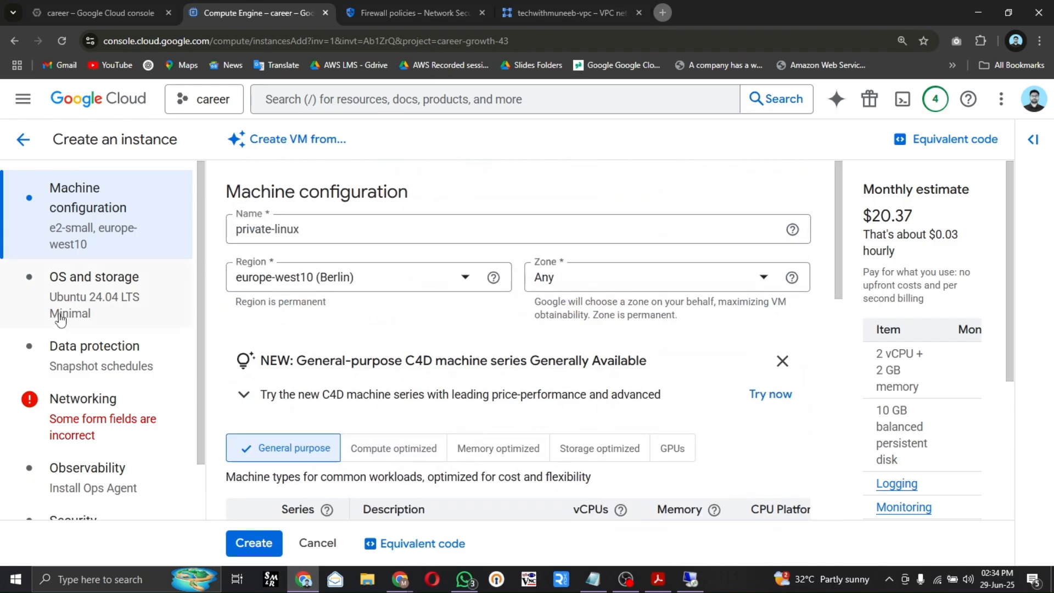
click(108, 294)
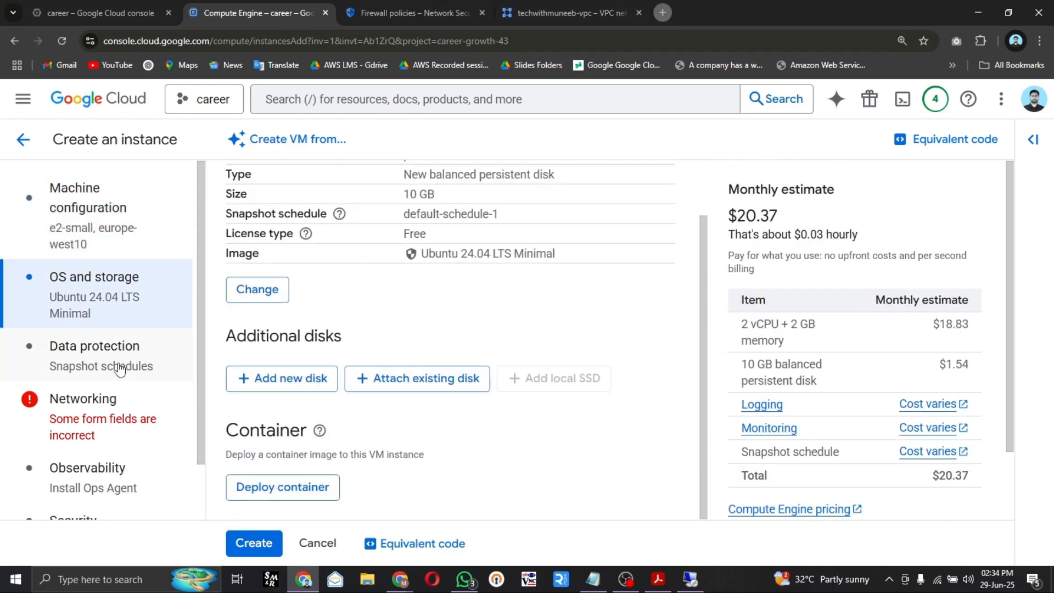
click(105, 409)
scroll(565, 290, down, 5)
scroll(564, 291, up, 2)
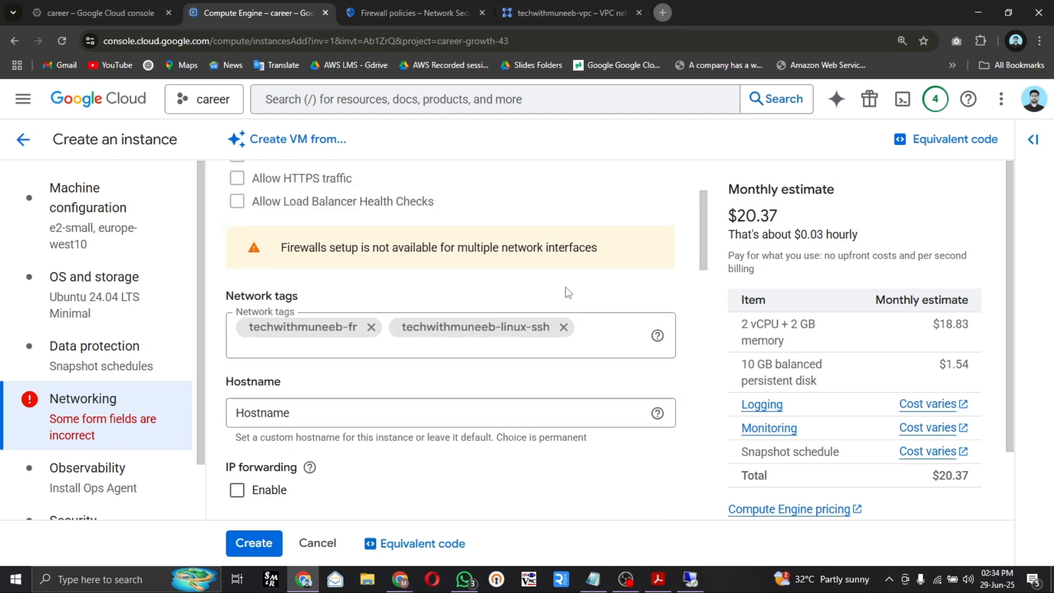
scroll(404, 327, down, 4)
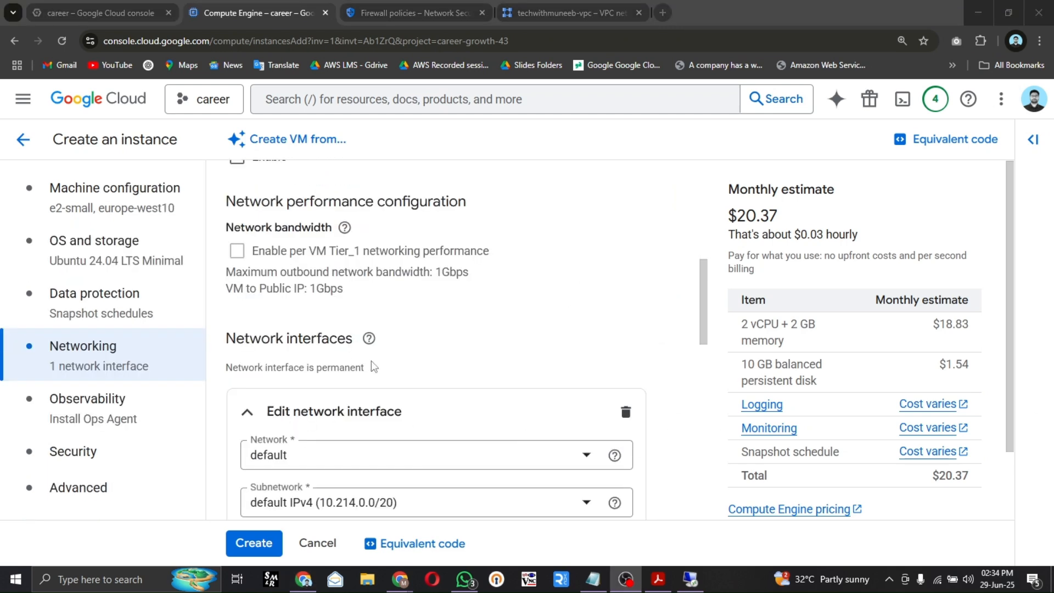
- Attach the VM's network interface to techwithmuneeb-vpc, keeping subnet privatesubnet01
scroll(393, 329, down, 2)
click(404, 325)
click(348, 459)
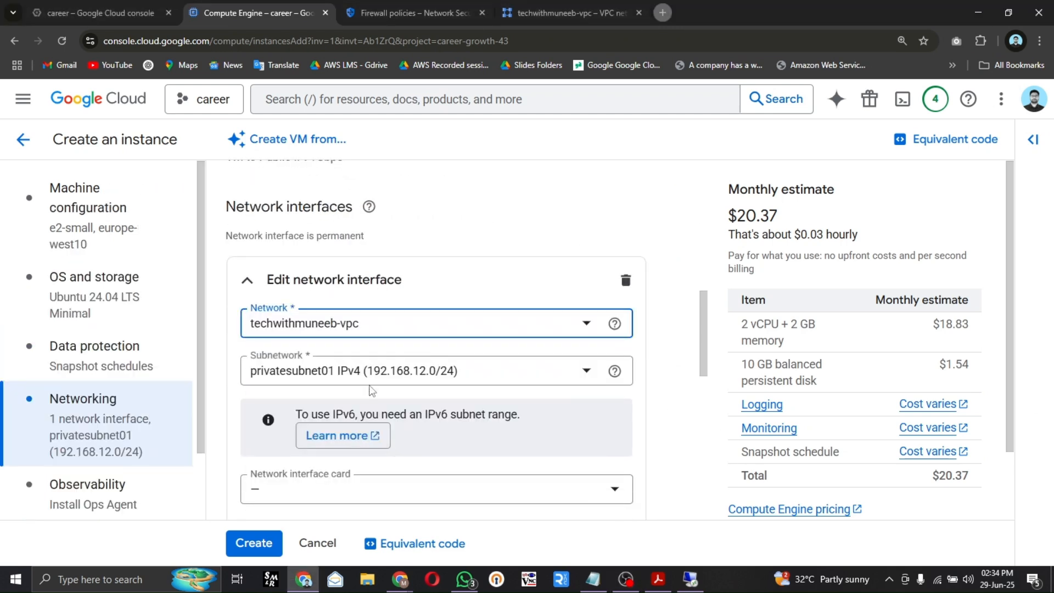
scroll(328, 331, down, 1)
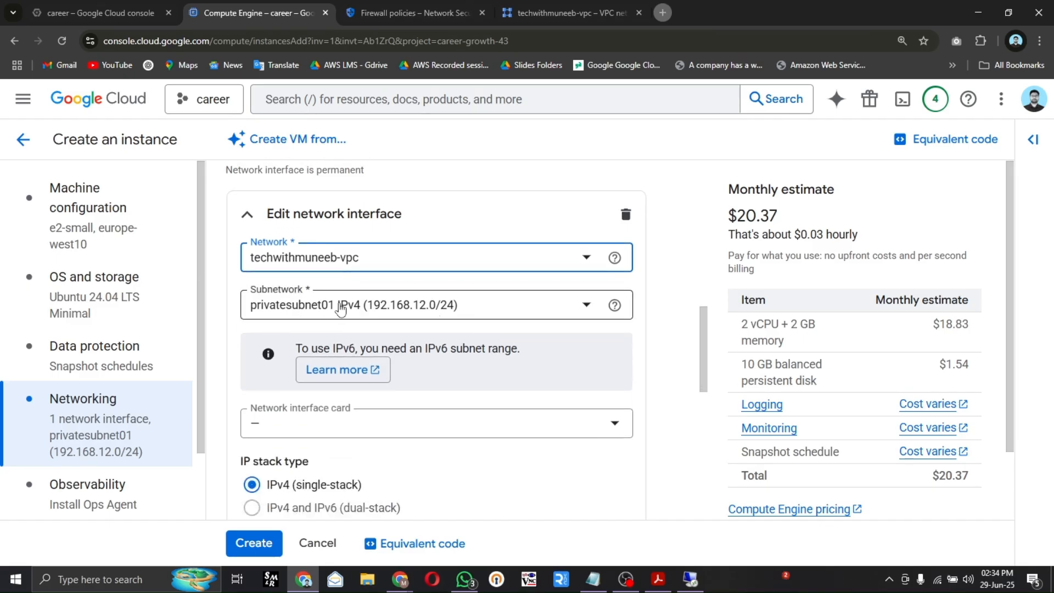
scroll(342, 306, down, 1)
scroll(353, 252, down, 3)
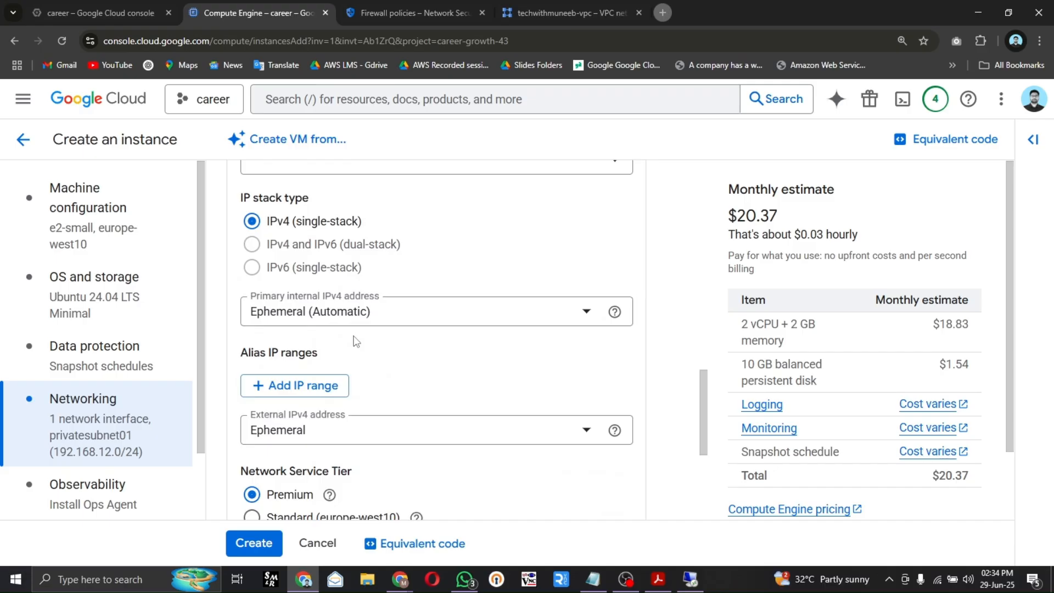
scroll(356, 341, down, 1)
- Set the External IPv4 address to None and create the private-linux VM
click(388, 362)
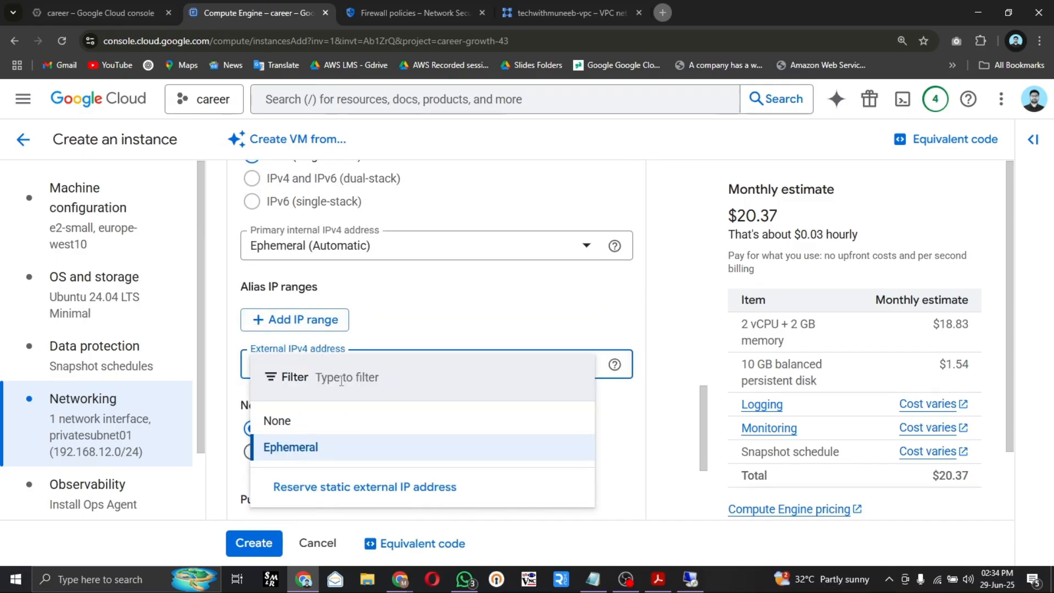
click(277, 420)
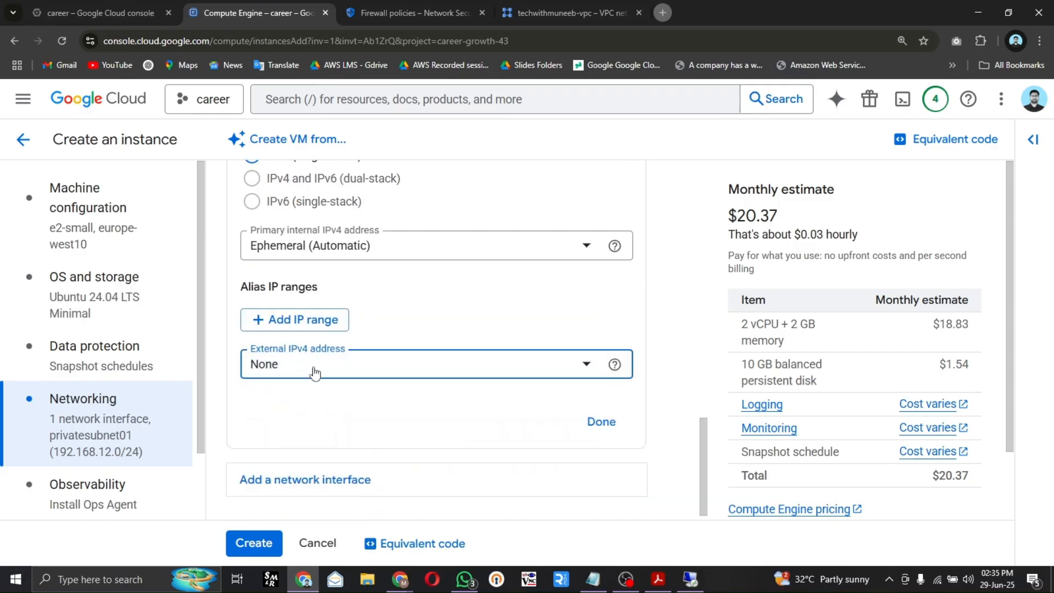
click(314, 373)
click(335, 418)
scroll(456, 329, up, 3)
scroll(461, 310, up, 1)
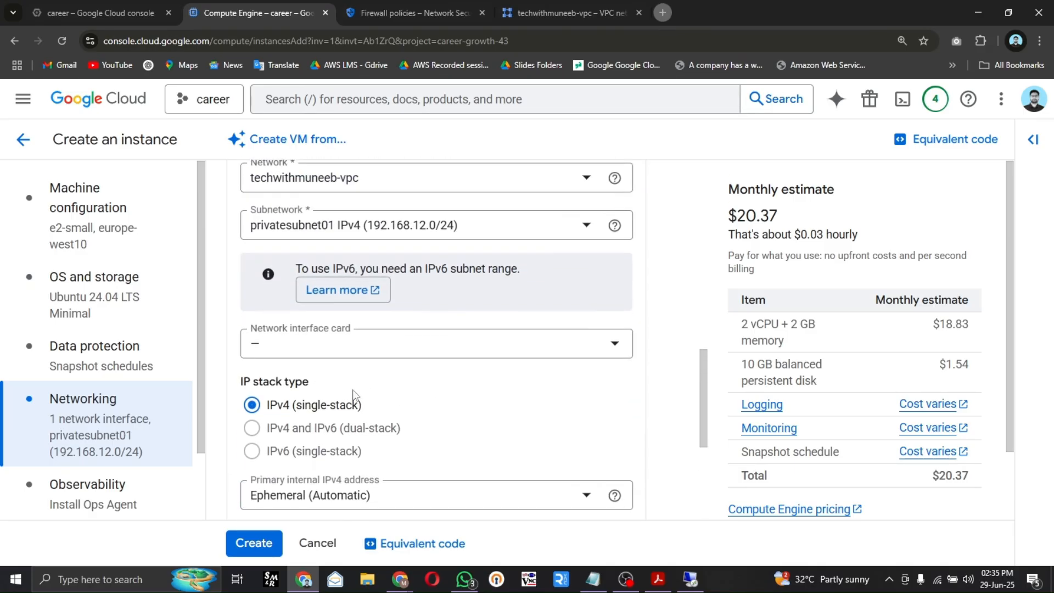
scroll(461, 310, down, 4)
click(253, 545)
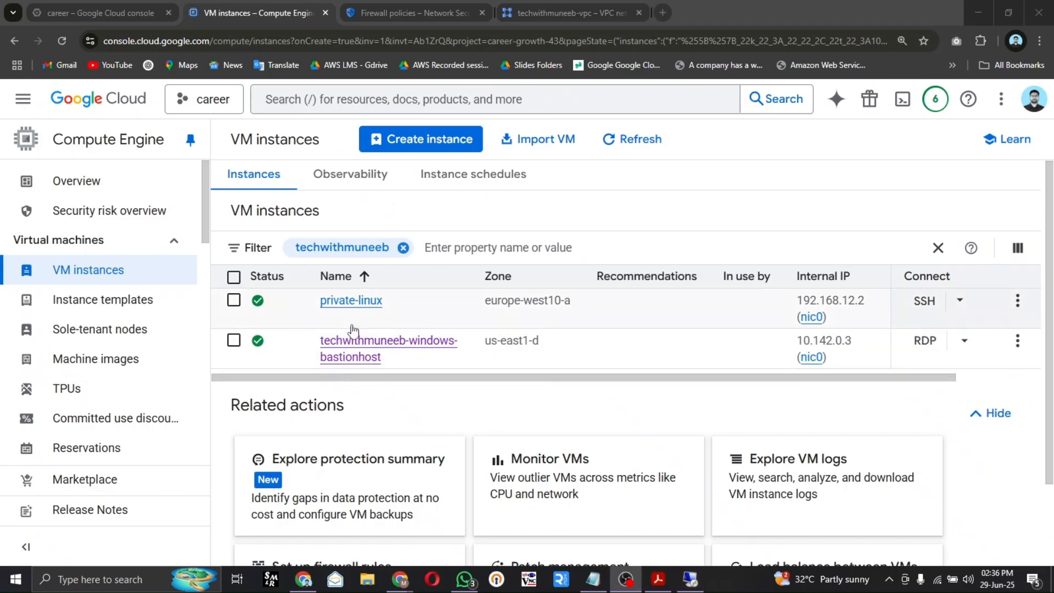
- Copy private-linux's internal IP 192.168.12.2 from the VM instances table and return to the bastion's Remote Desktop
drag(711, 381, 774, 382)
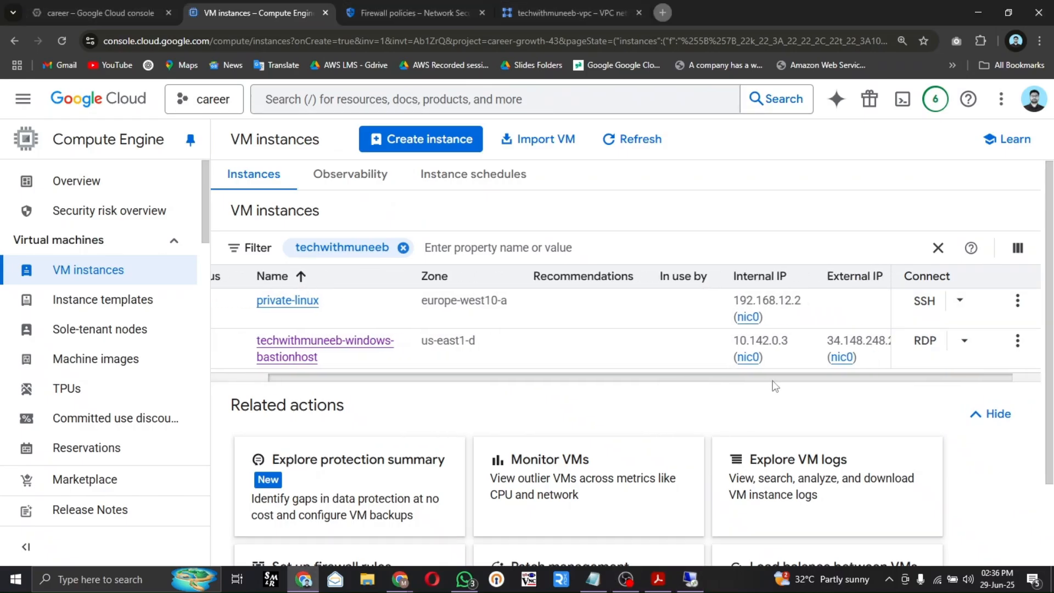
click(773, 323)
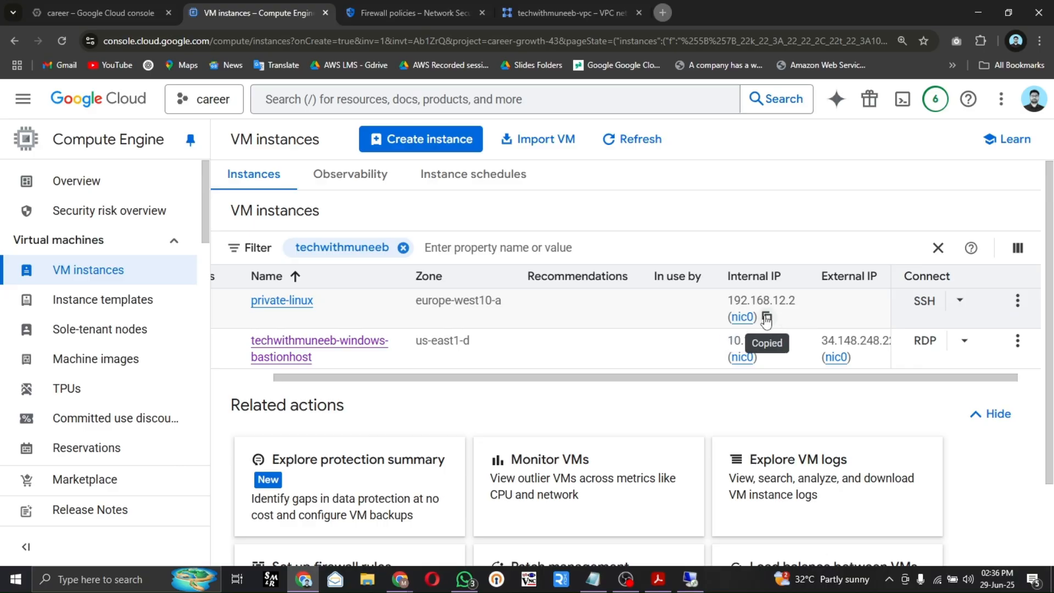
click(766, 317)
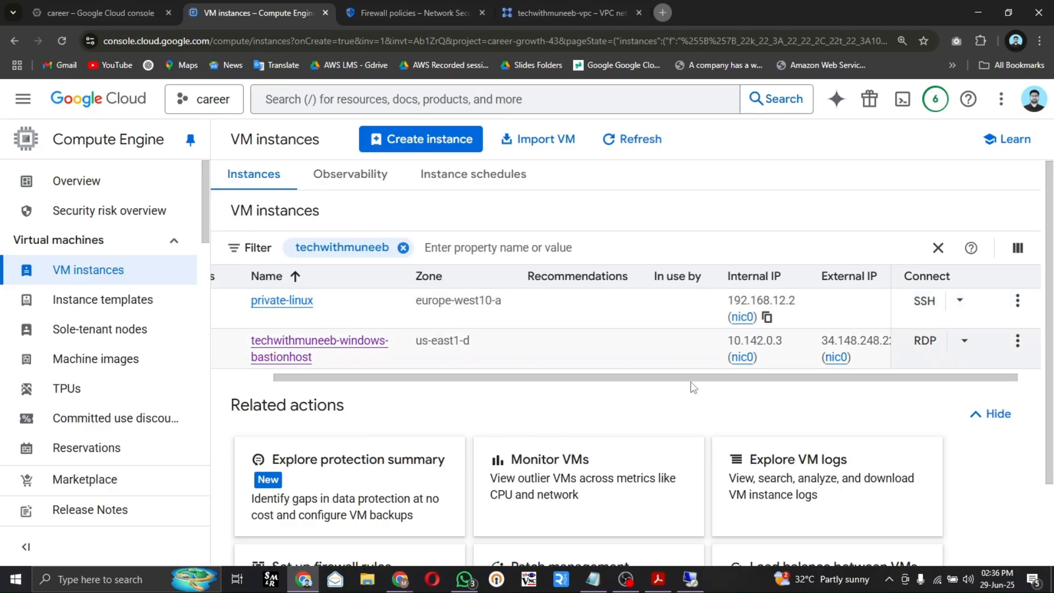
click(689, 579)
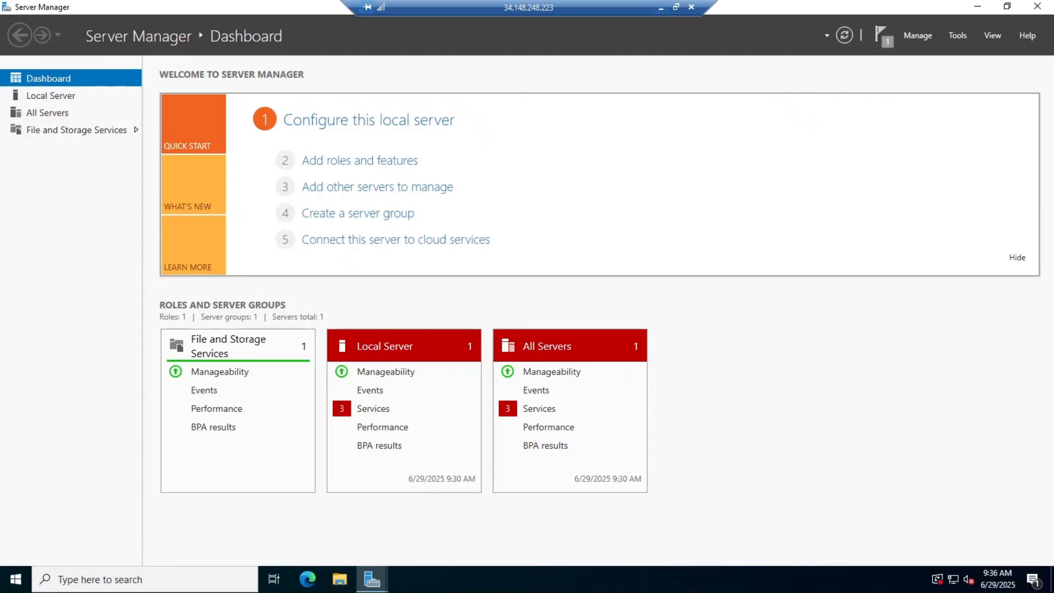
- Put away Server Manager, the IIS wizard and the RDP session, then copy the bastion's external IP 34.148.248.223
click(977, 6)
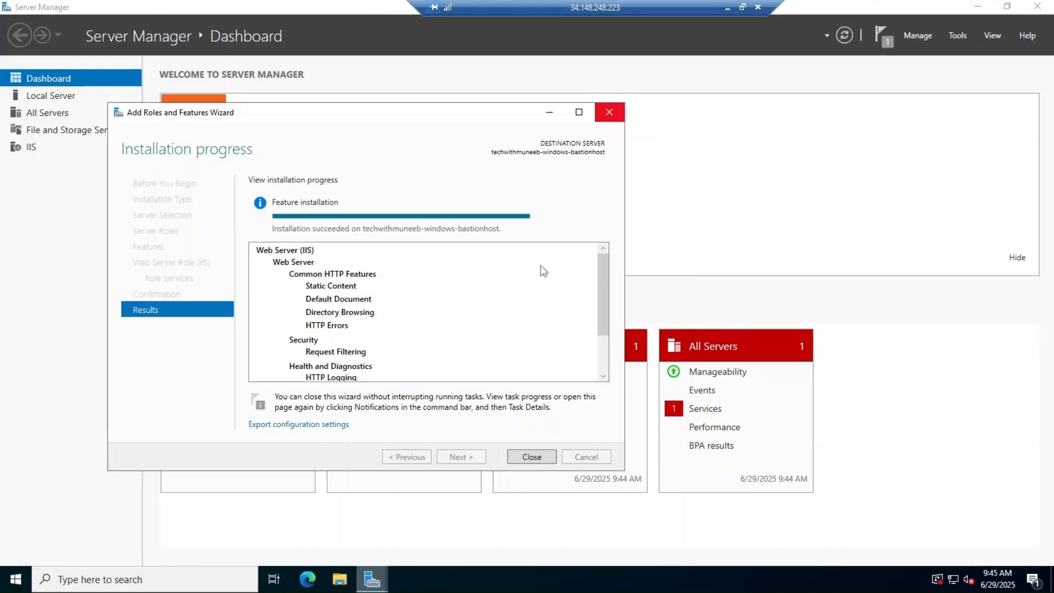
click(550, 117)
click(727, 10)
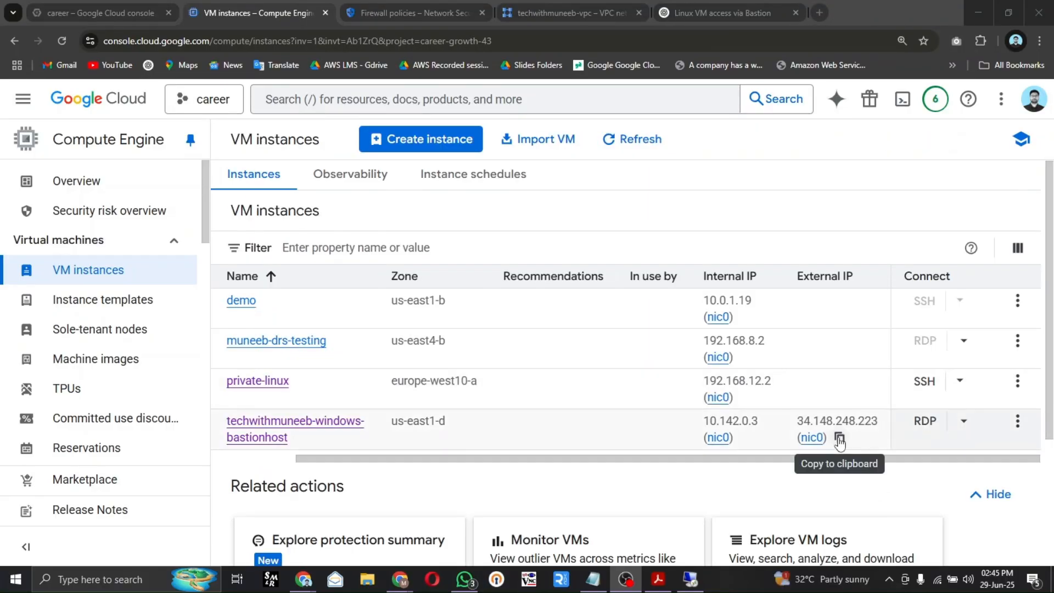
click(839, 438)
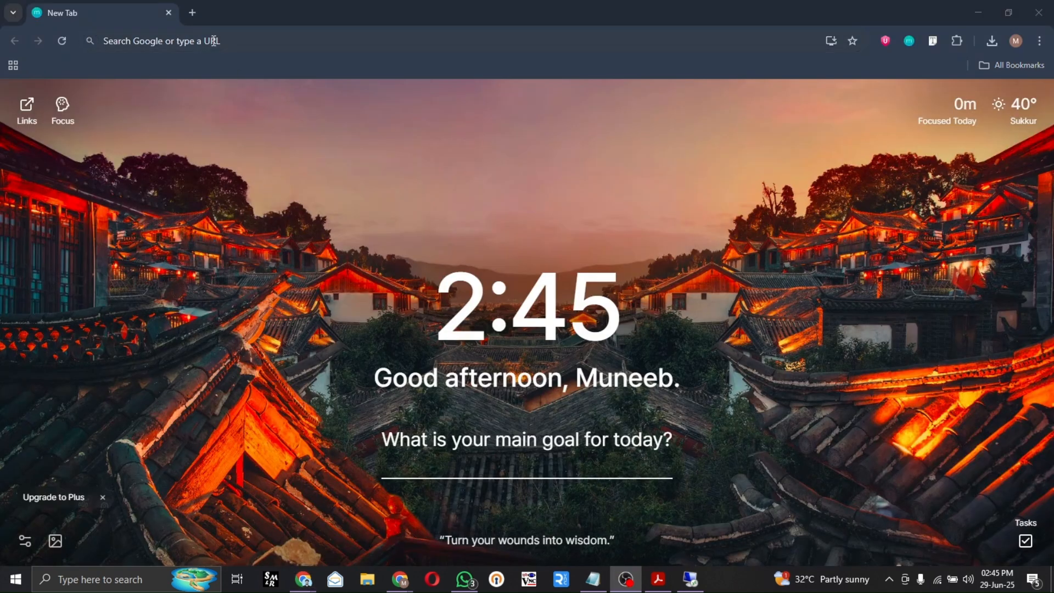
- Load 34.148.248.223 in the browser and zoom in on the IIS welcome page
click(239, 38)
key(ctrl+v)
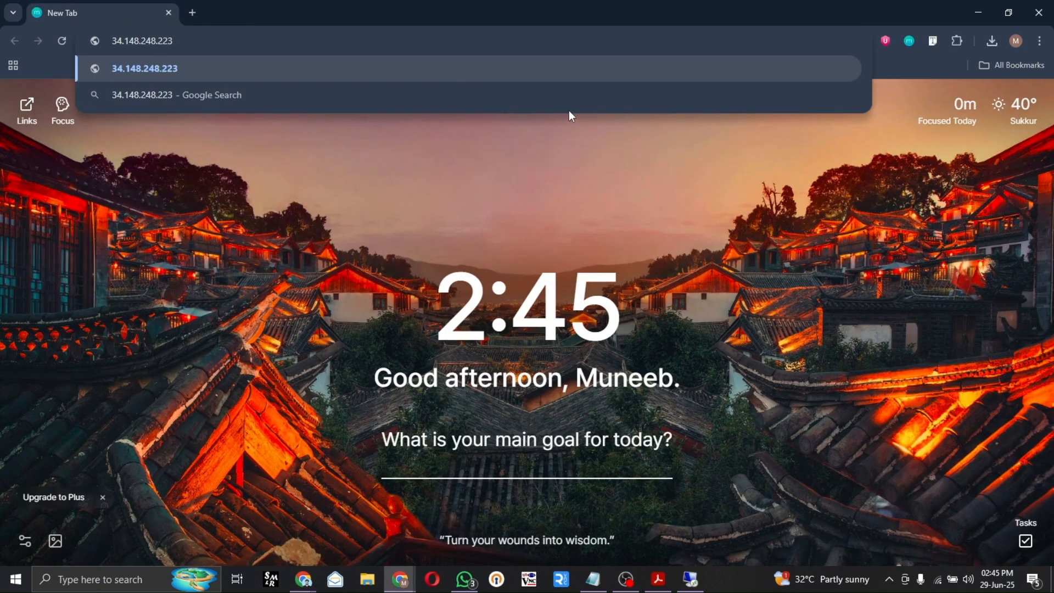
click(206, 71)
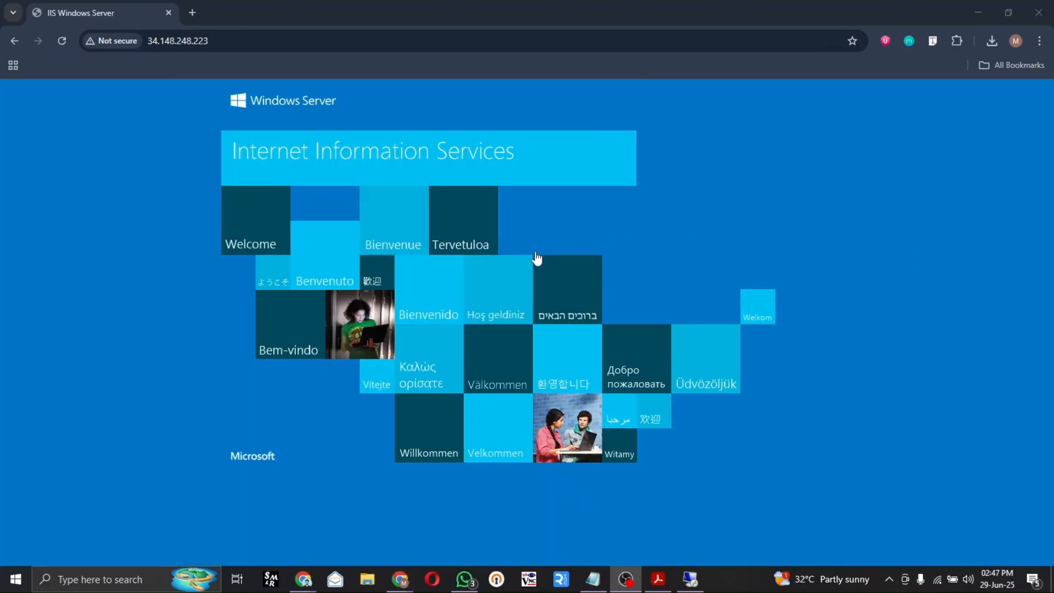
key(ctrl+plus)
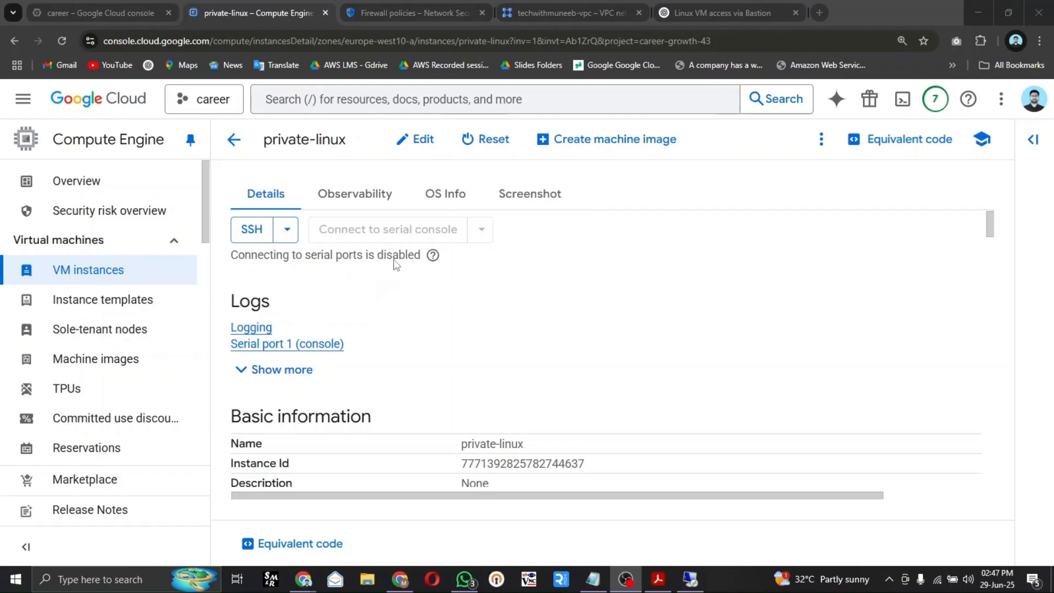
- Edit private-linux and select the first existing key in its SSH Keys section
click(417, 143)
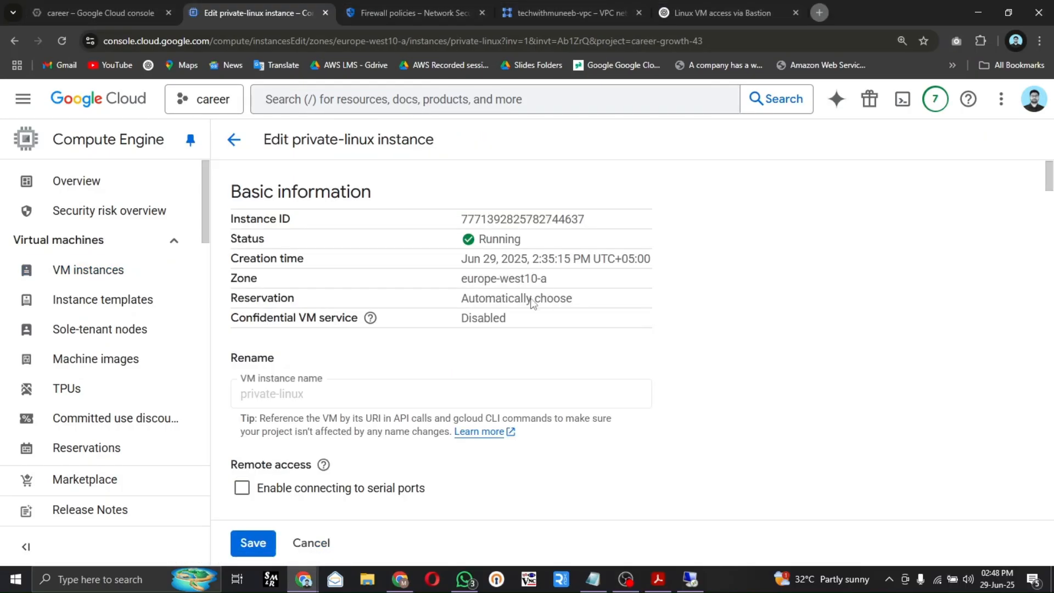
scroll(708, 297, down, 10)
scroll(683, 290, down, 15)
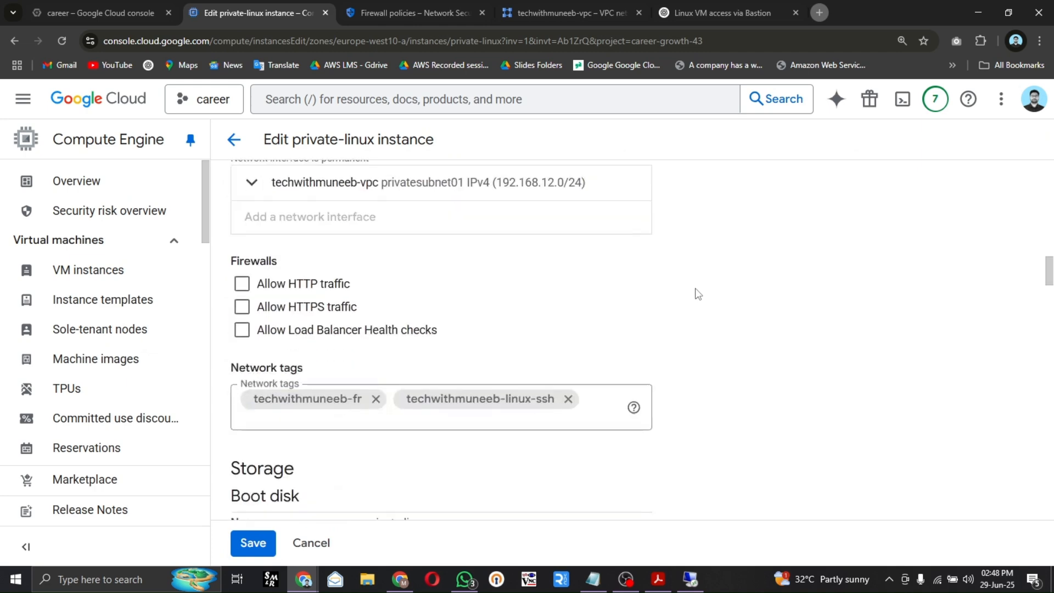
scroll(746, 279, down, 10)
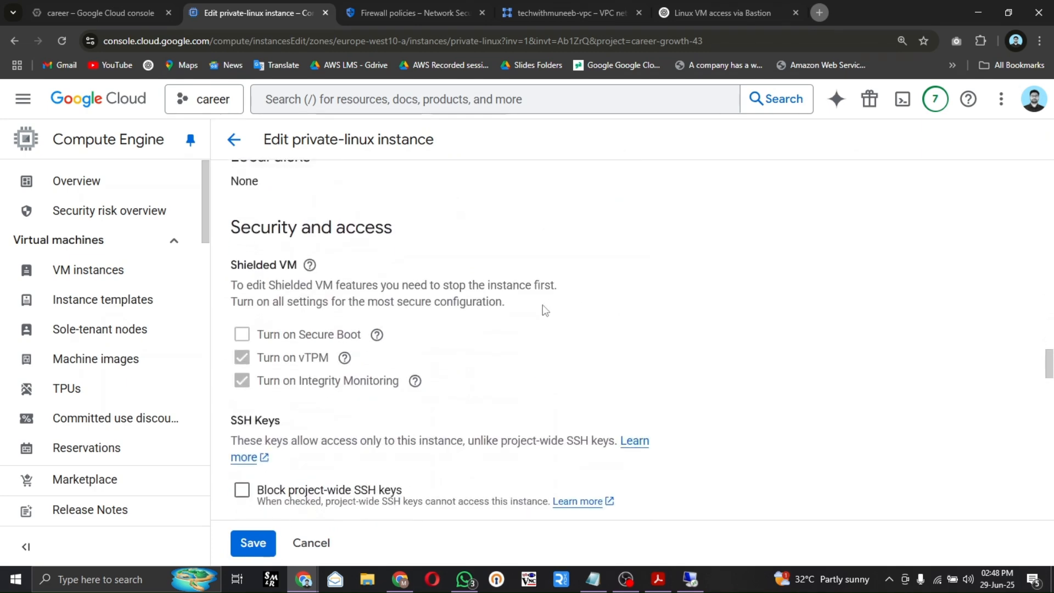
scroll(436, 318, down, 1)
scroll(428, 329, up, 1)
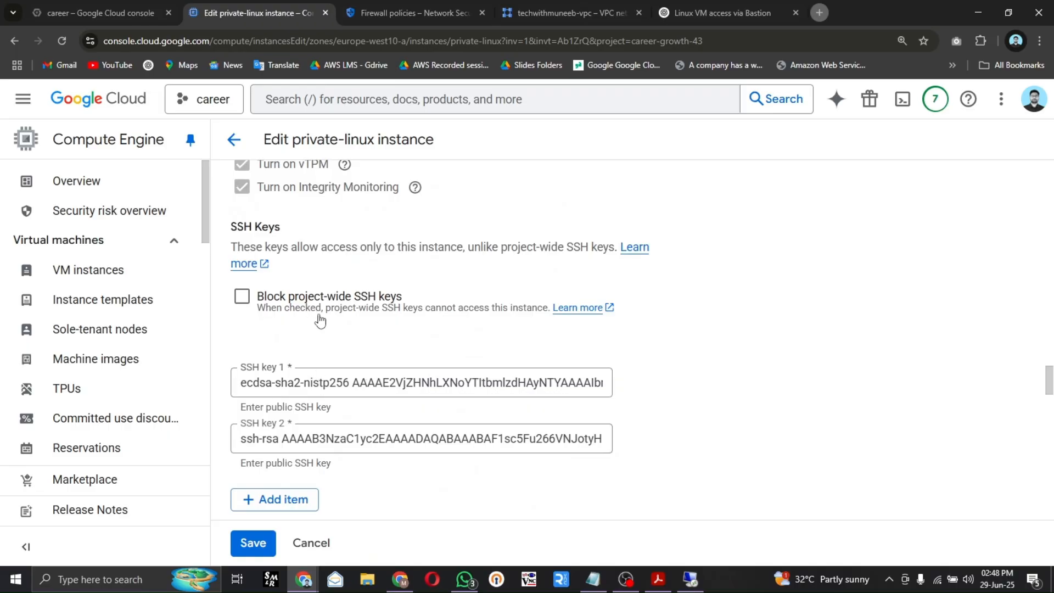
click(379, 384)
key(ctrl+a)
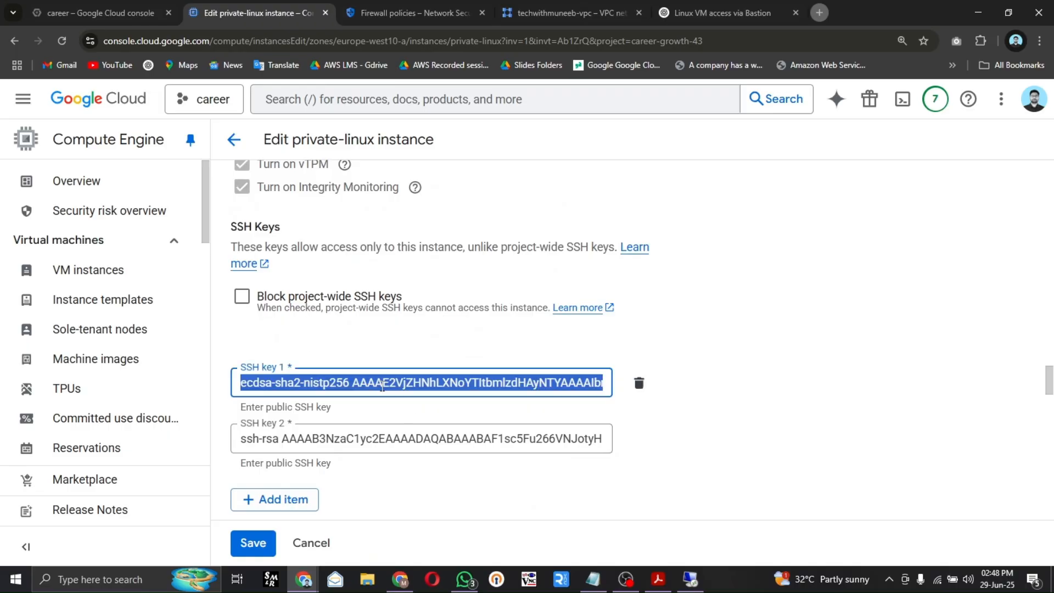
scroll(392, 418, down, 2)
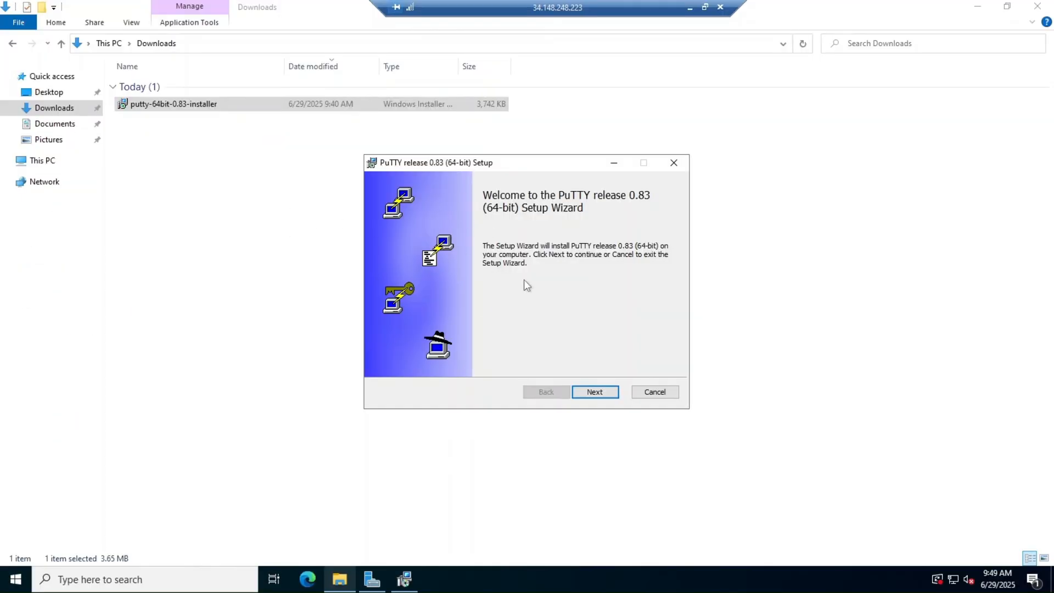
- Advance the PuTTY 0.83 installer, then generate a 2048-bit RSA key pair in PuTTYgen
click(588, 394)
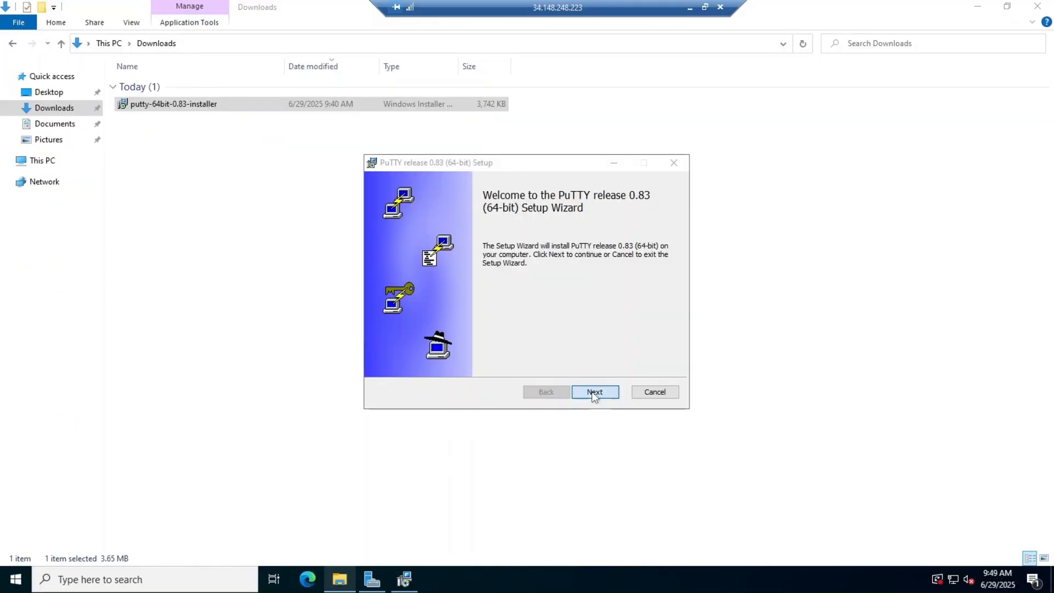
click(594, 393)
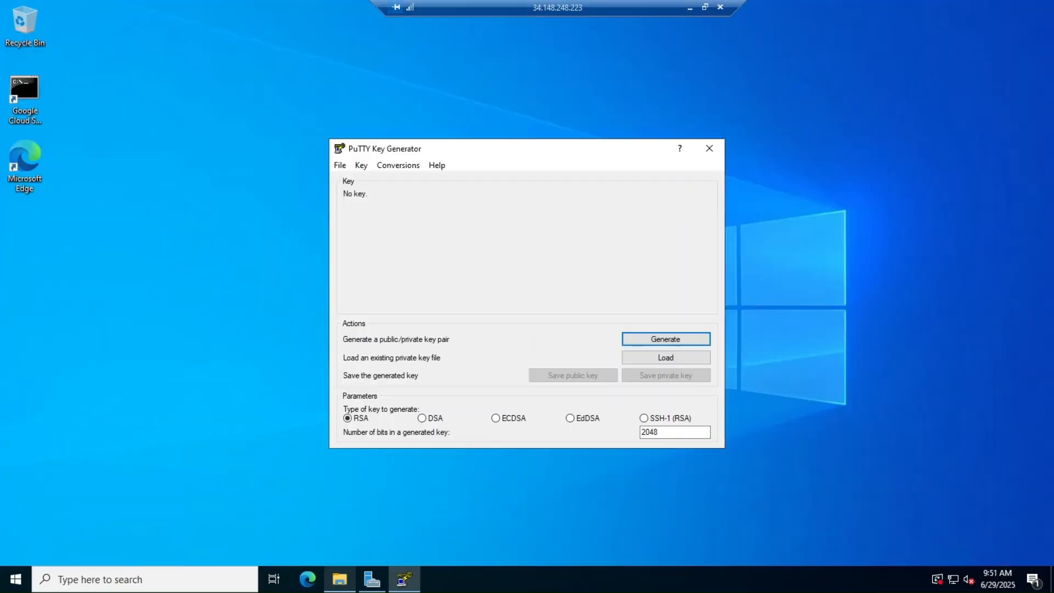
click(689, 7)
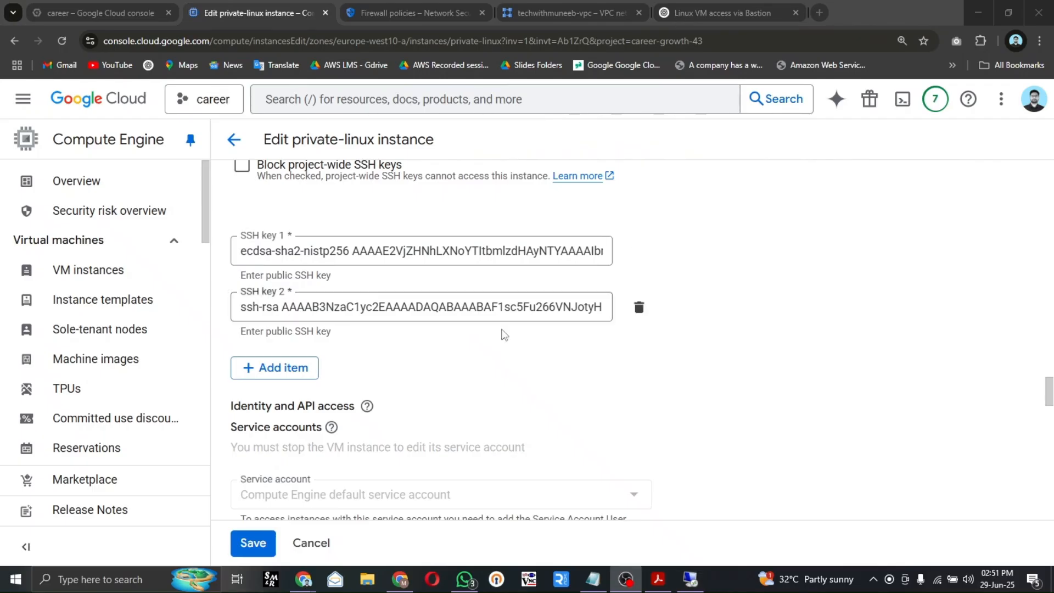
key(alt+Tab)
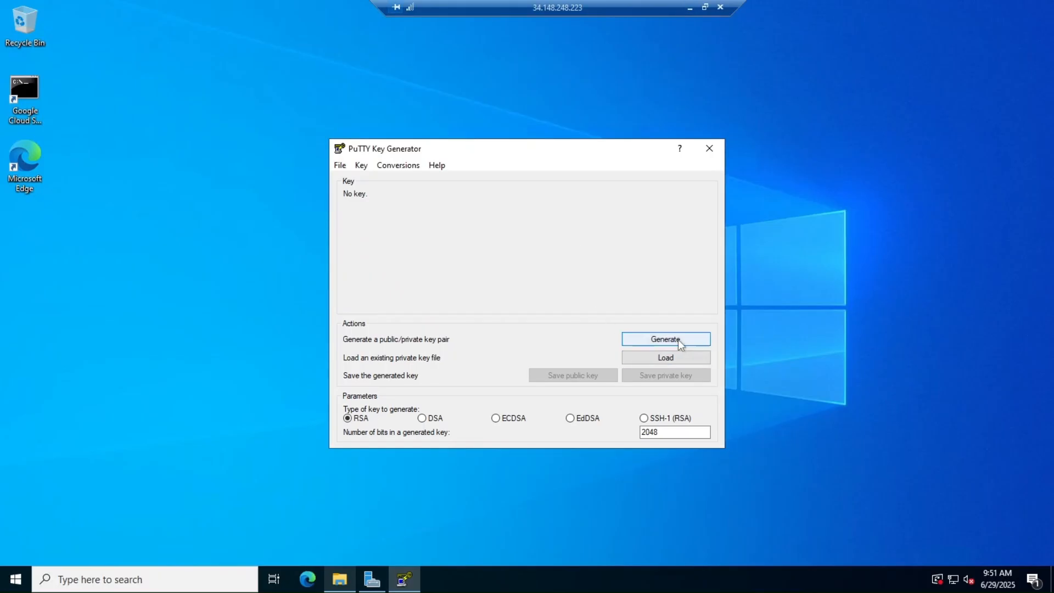
click(675, 339)
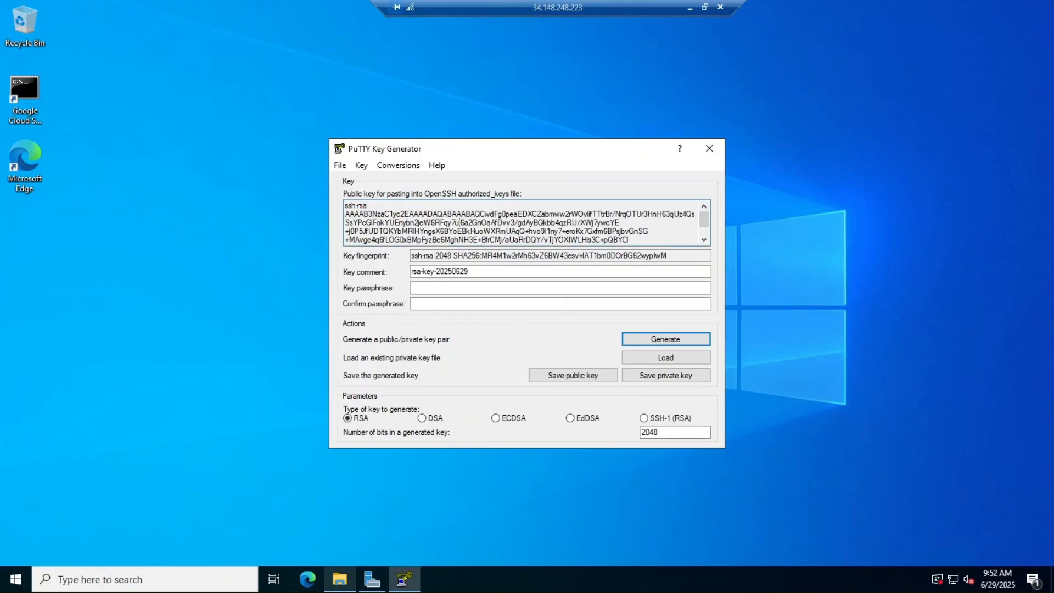
- Copy the public key and save the private key, without a passphrase, to the Desktop as gcp-linux-pvt-key
double_click(459, 223)
scroll(647, 245, down, 1)
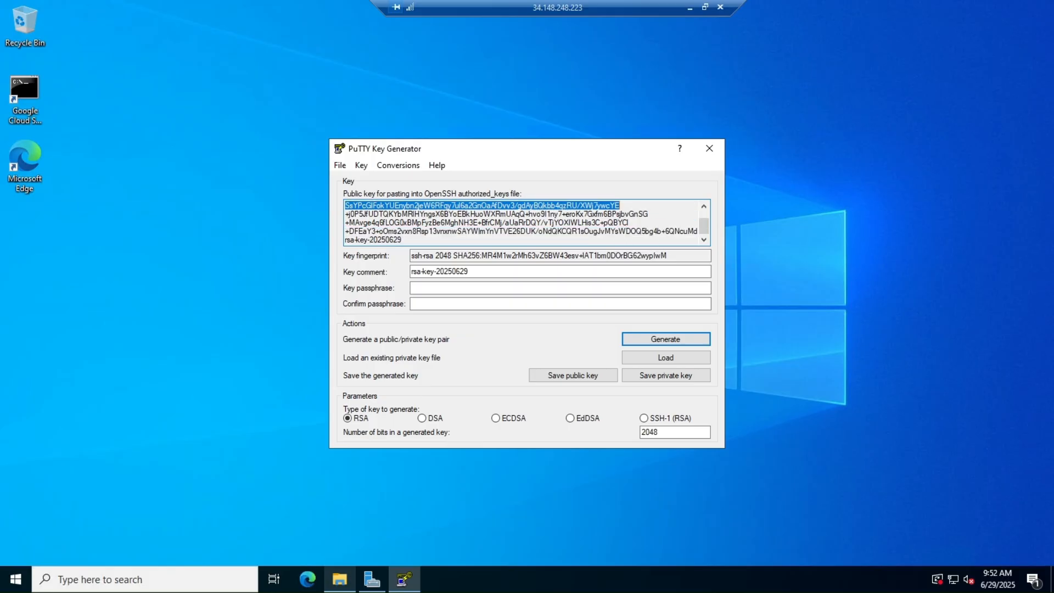
drag(404, 240, 345, 198)
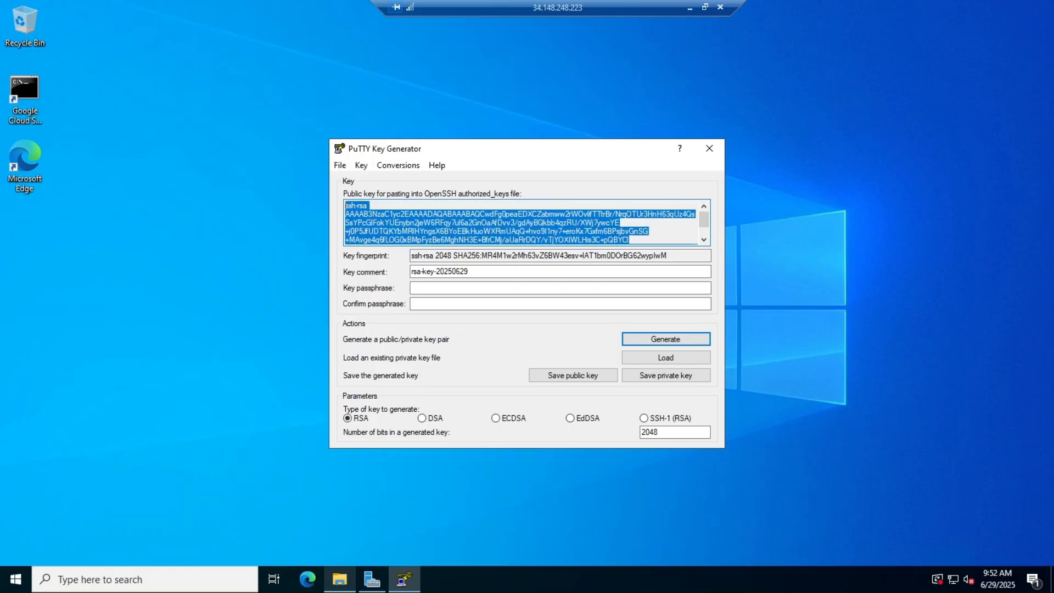
click(665, 377)
click(543, 336)
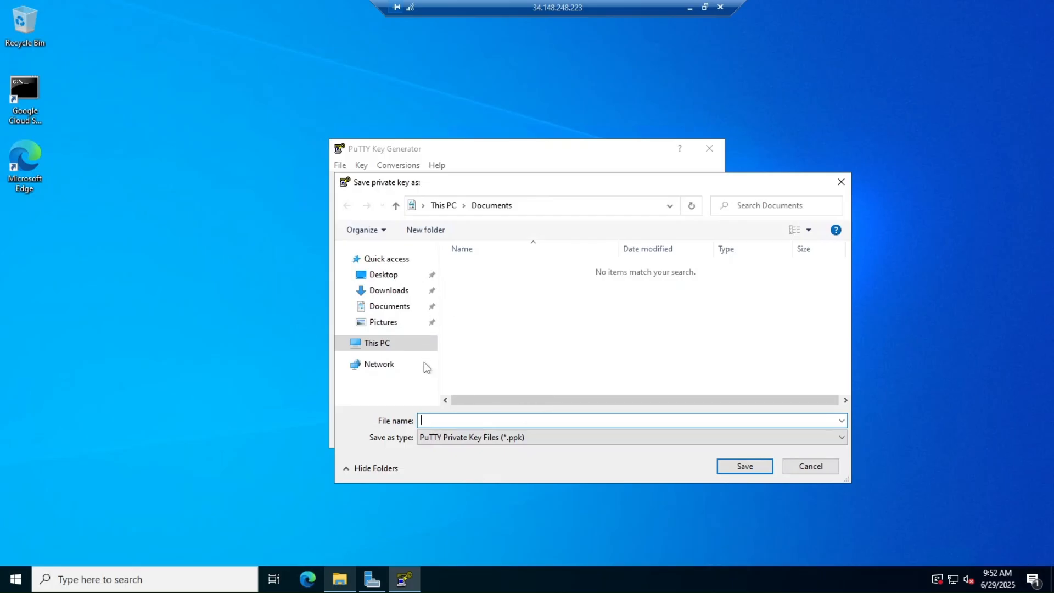
click(383, 275)
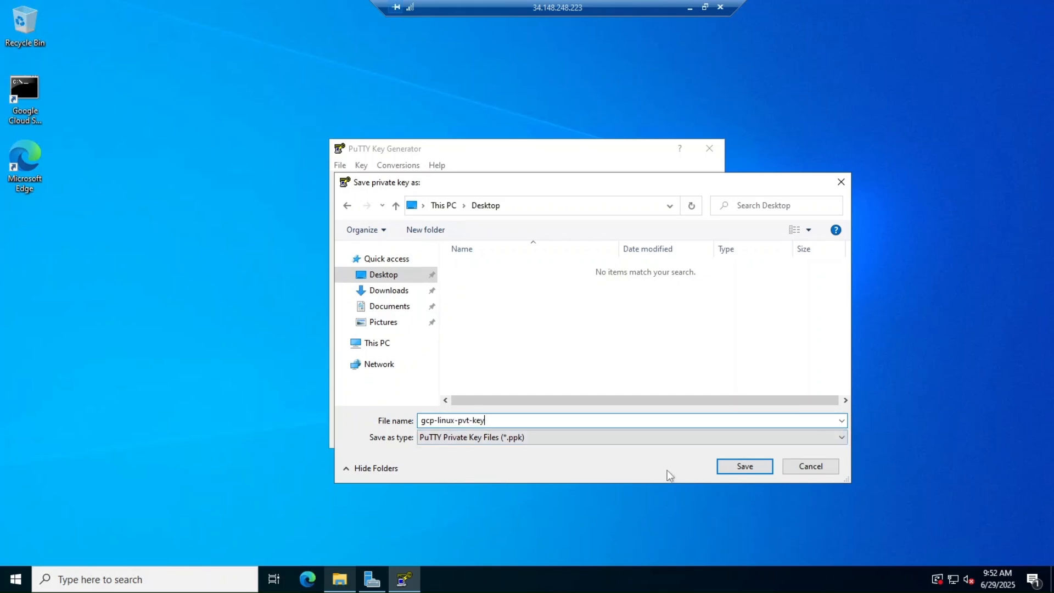
click(730, 469)
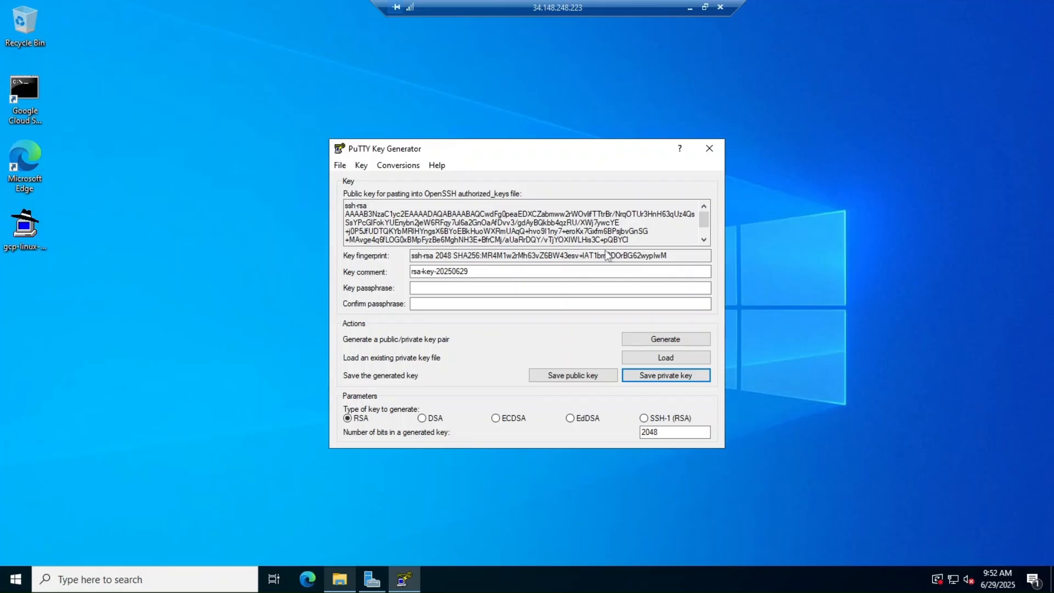
click(690, 13)
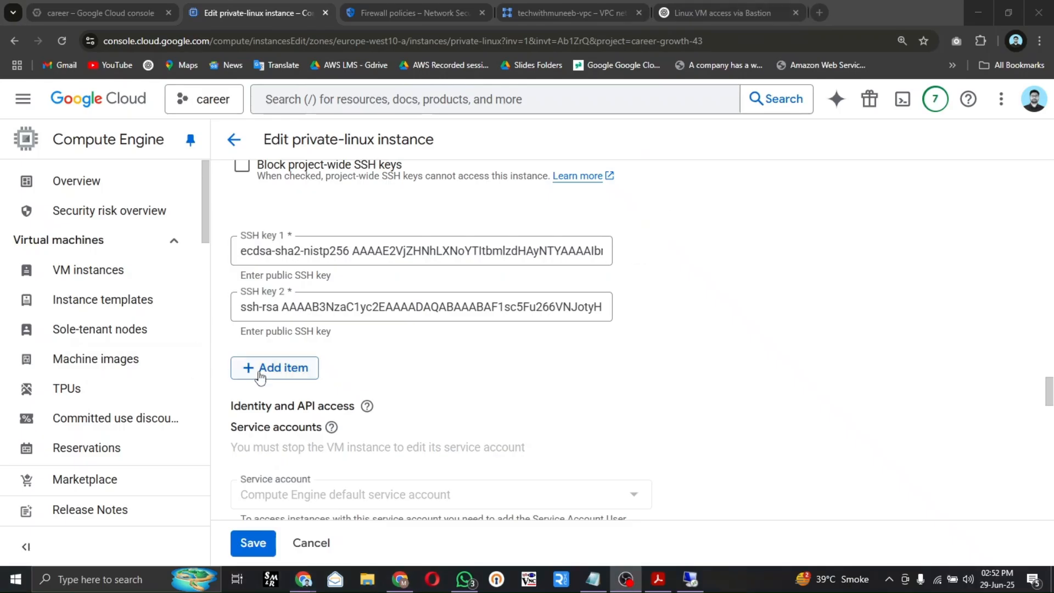
- Replace private-linux's old SSH keys with the pasted rsa-key-20250629 public key and save
click(639, 307)
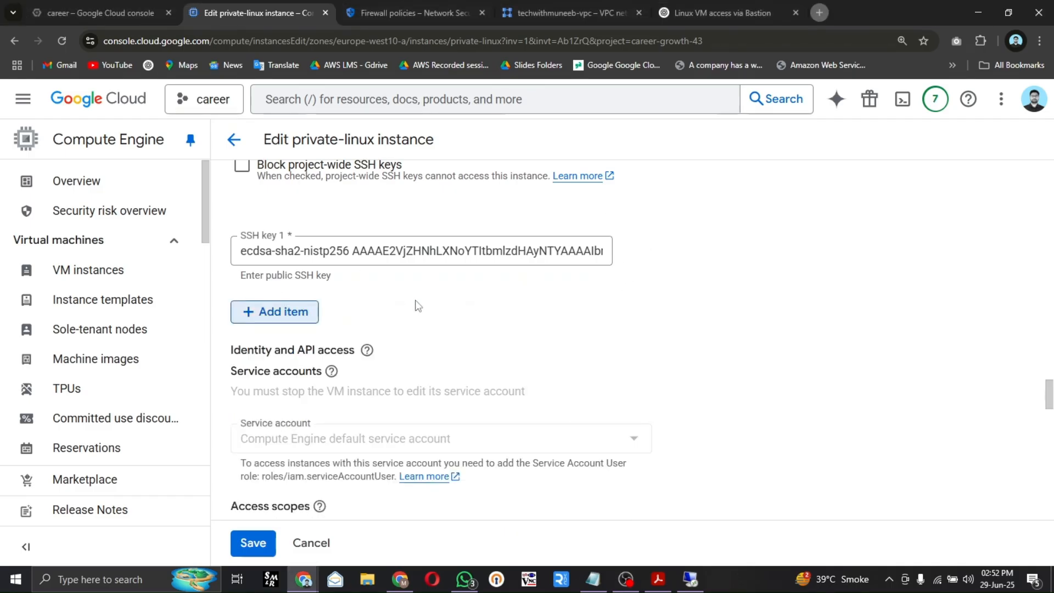
click(282, 314)
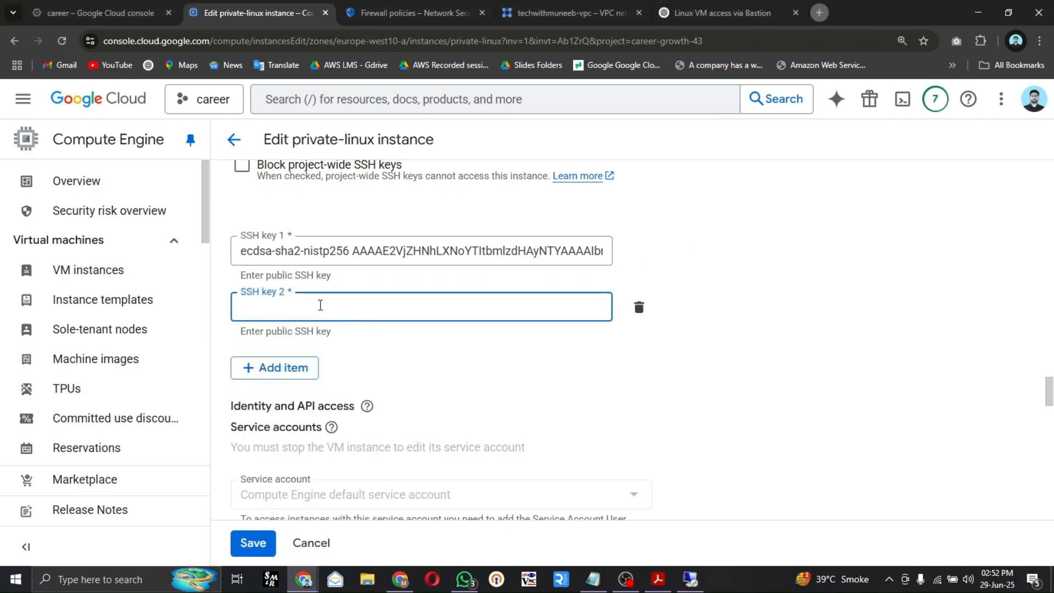
key(ctrl+v)
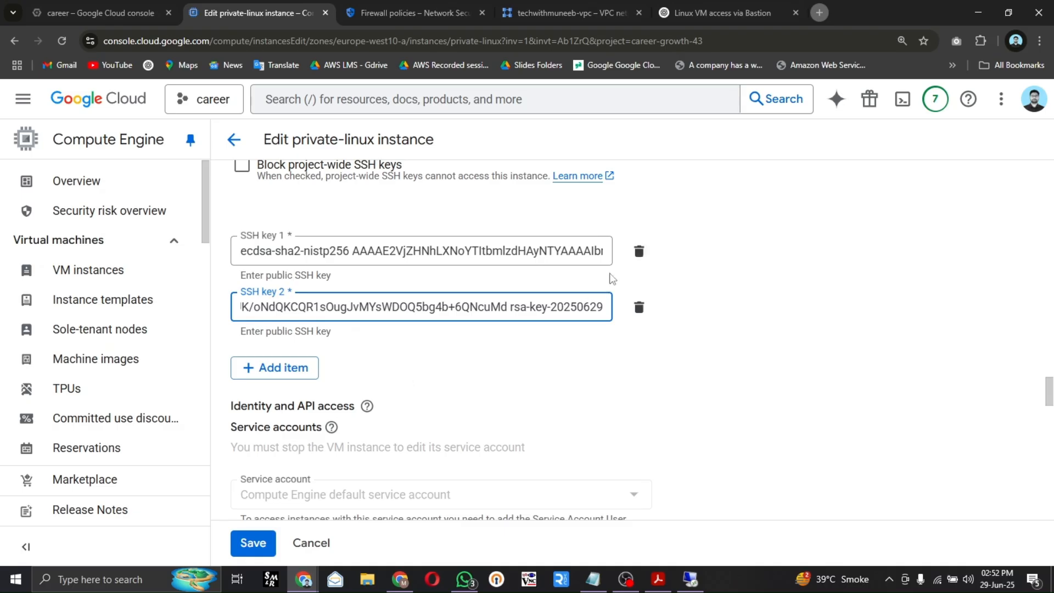
click(638, 251)
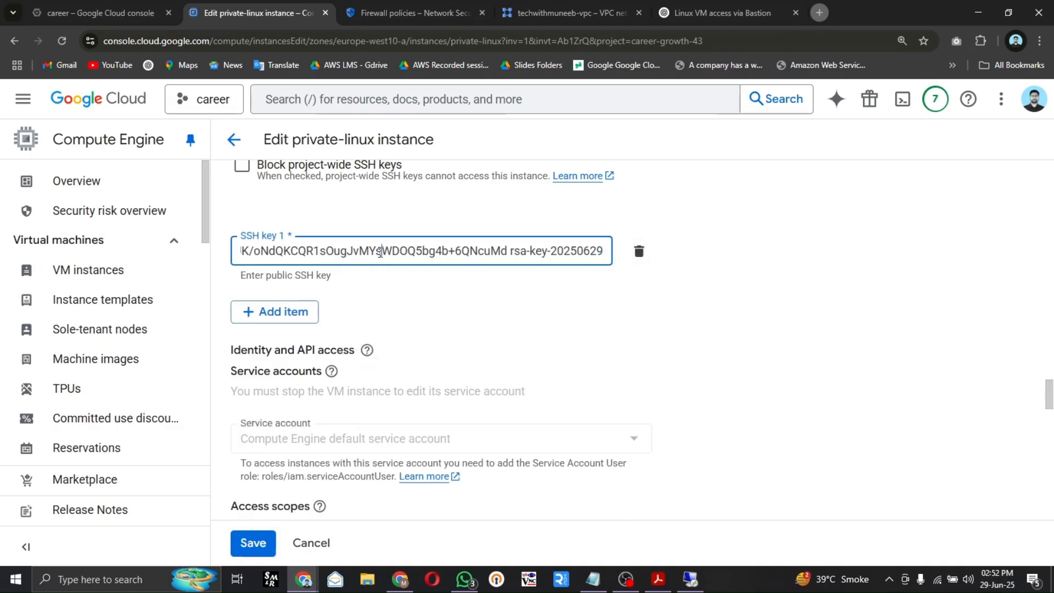
key(ctrl+Left)
key(ctrl+Left)
key(ctrl+Left)
key(ctrl+Left)
key(ctrl+Left)
key(ctrl+Left)
key(ctrl+Left)
key(ctrl+Left)
key(ctrl+Left)
key(ctrl+Left)
key(ctrl+Left)
key(ctrl+Left)
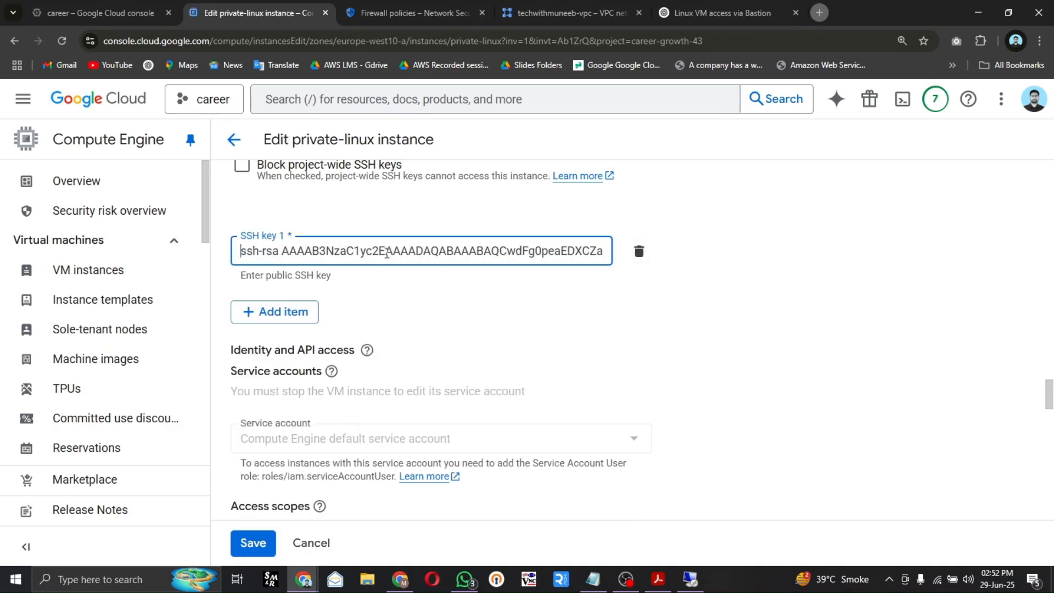
click(262, 542)
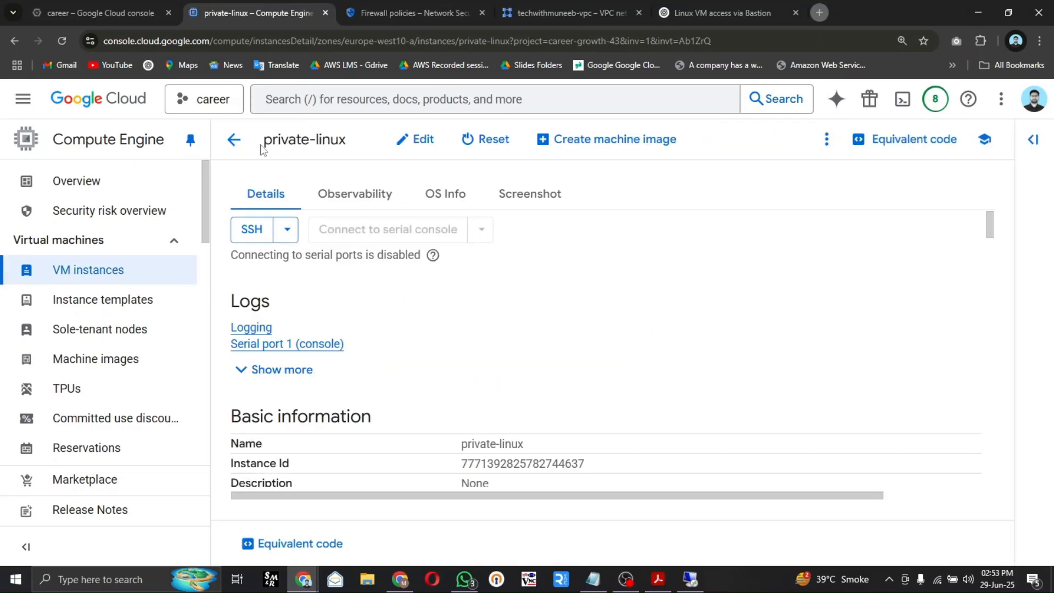
- Copy private-linux's internal IP 192.168.12.2 from the VM instances list
click(235, 139)
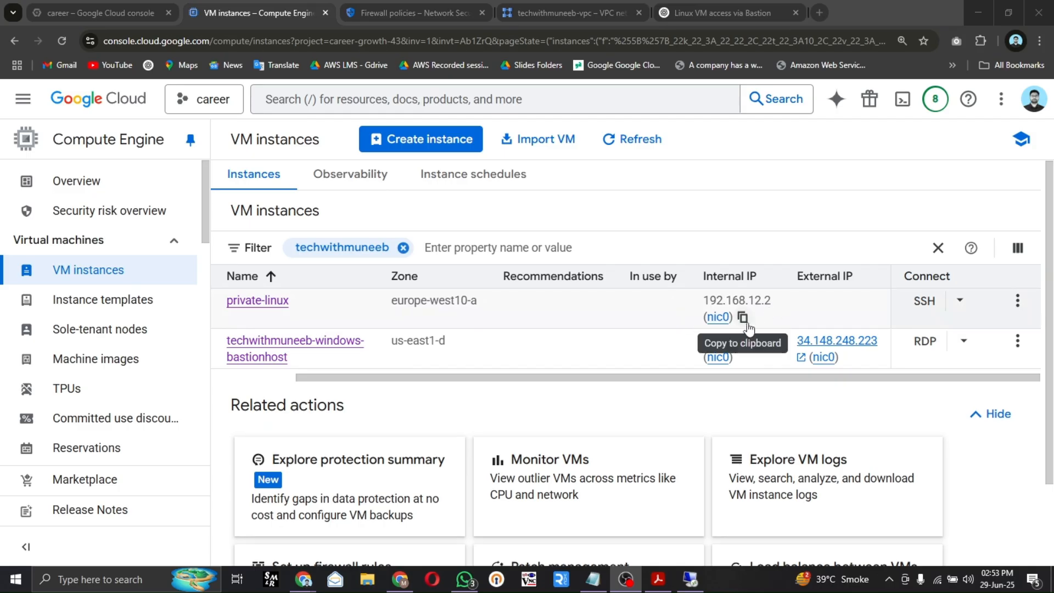
click(742, 316)
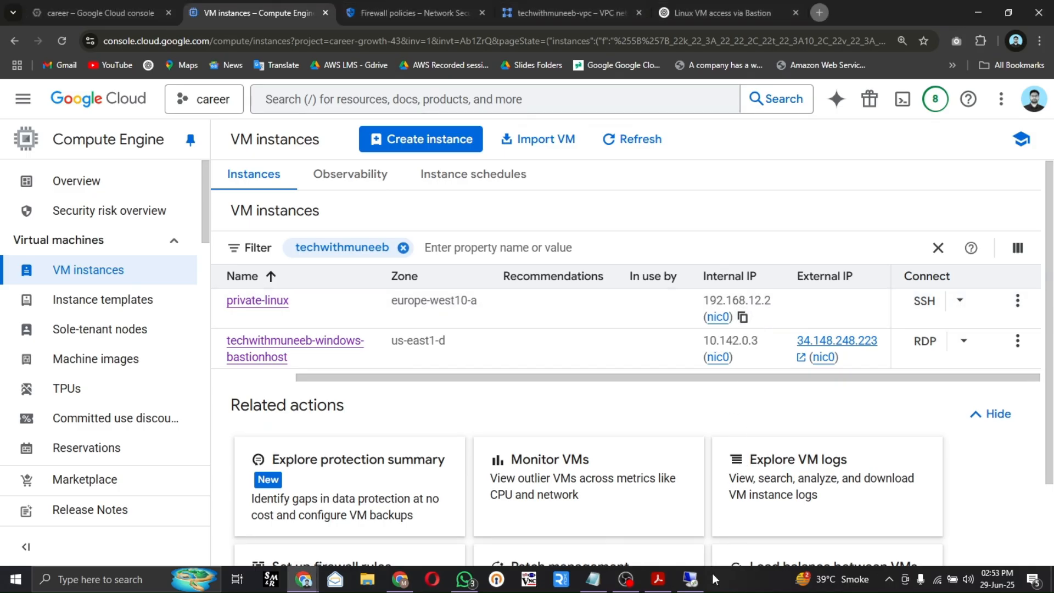
click(693, 579)
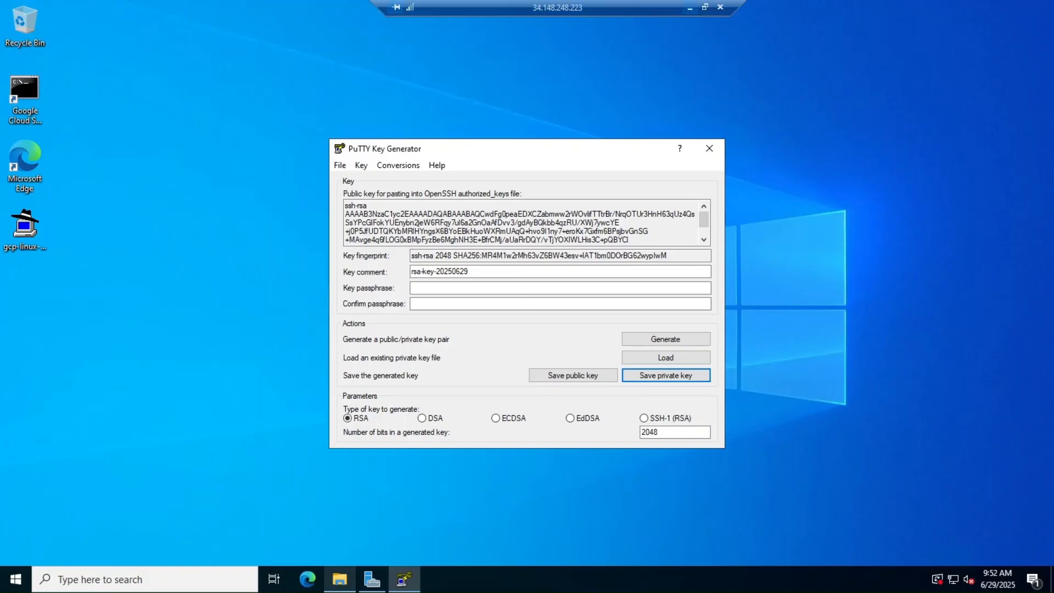
- Open a PuTTY SSH session to 192.168.12.2 using the Desktop's gcp-linux-pvt-key private key
click(709, 148)
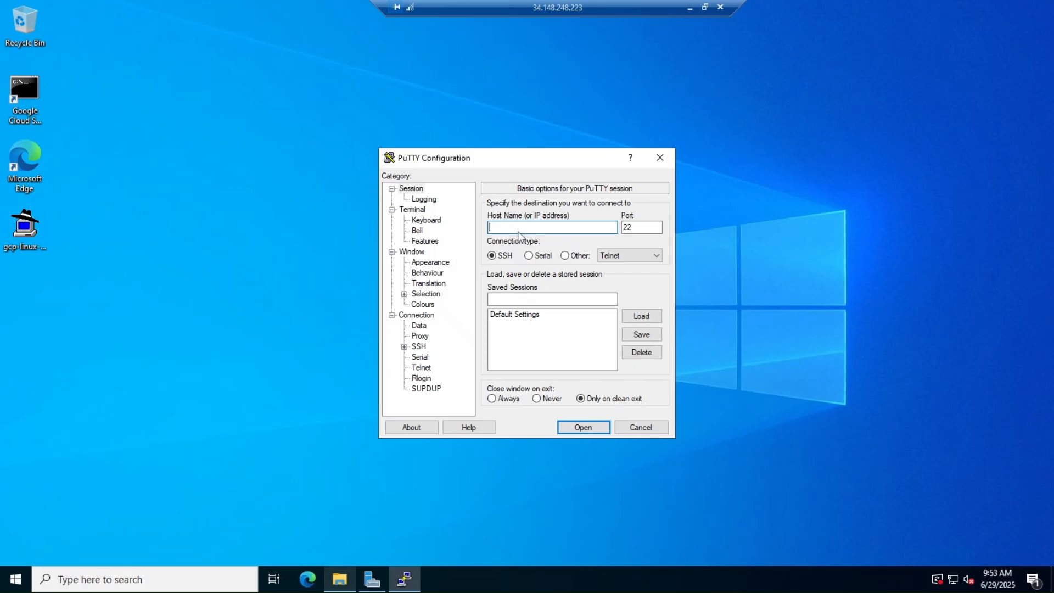
key(ctrl+v)
click(404, 346)
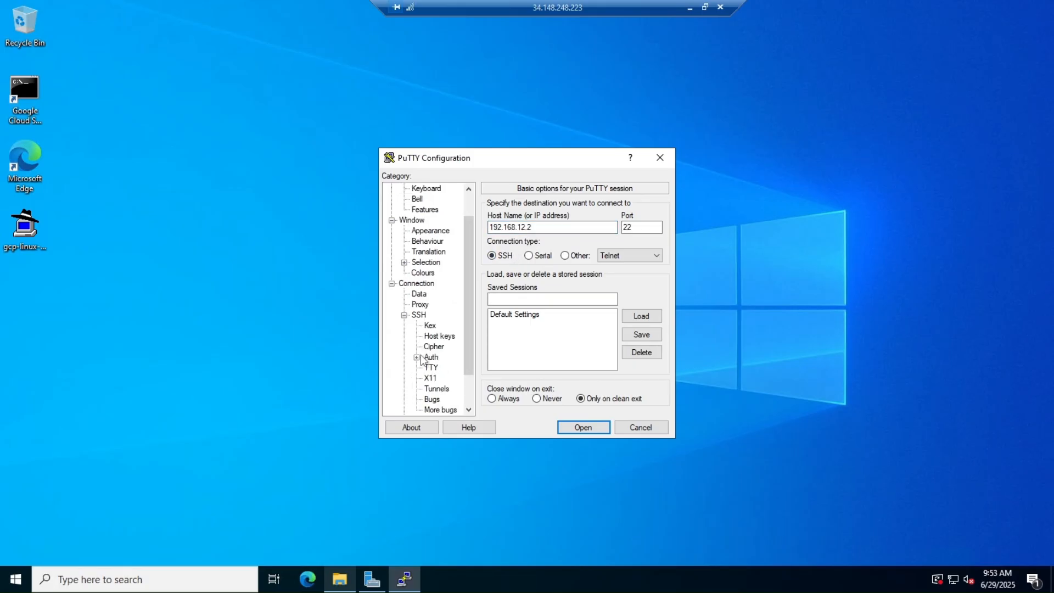
click(417, 357)
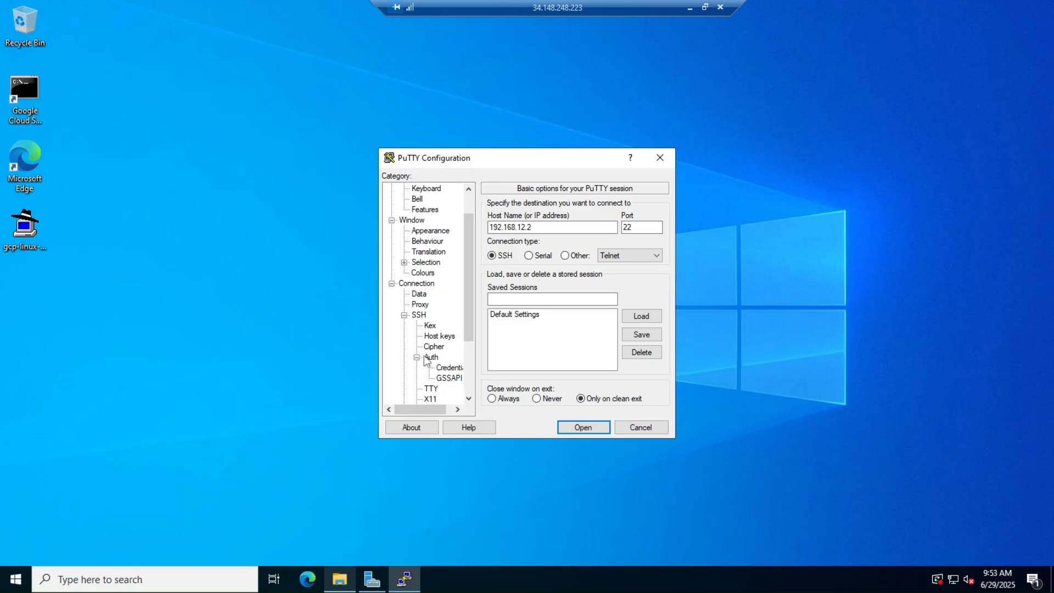
click(449, 368)
click(655, 233)
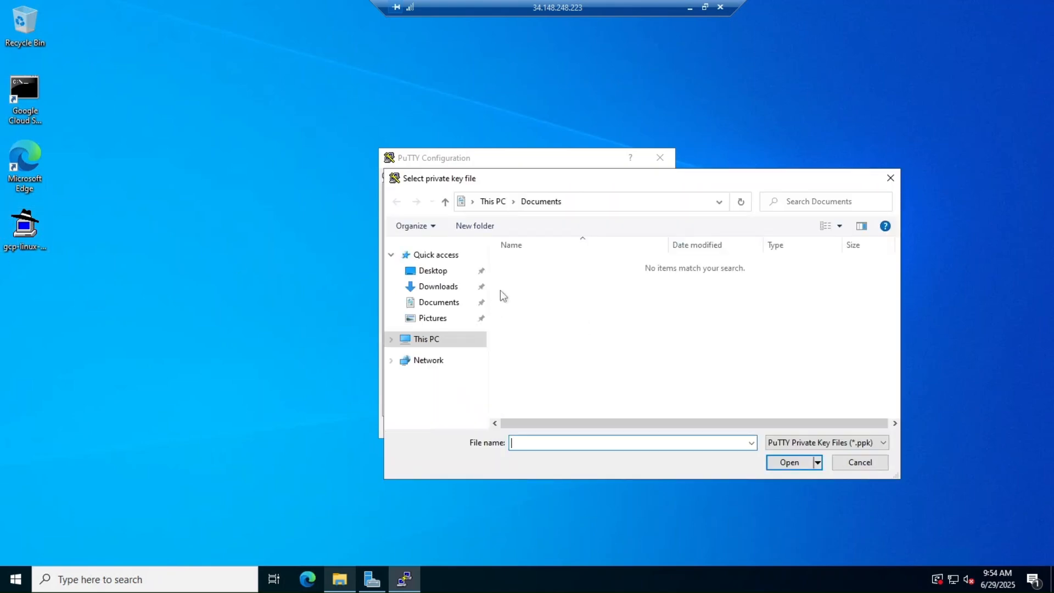
click(432, 271)
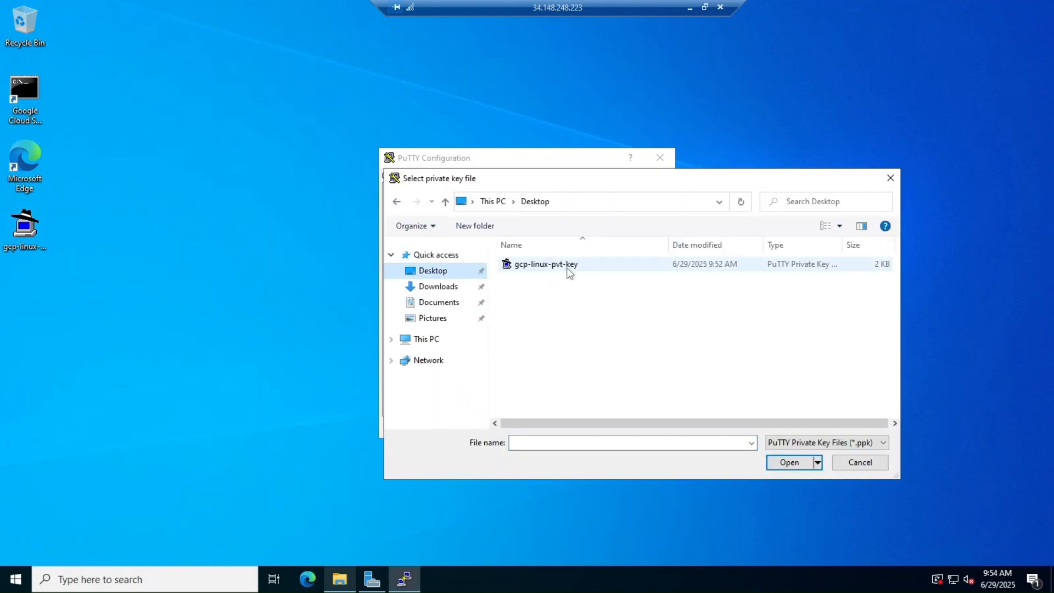
click(573, 270)
click(790, 462)
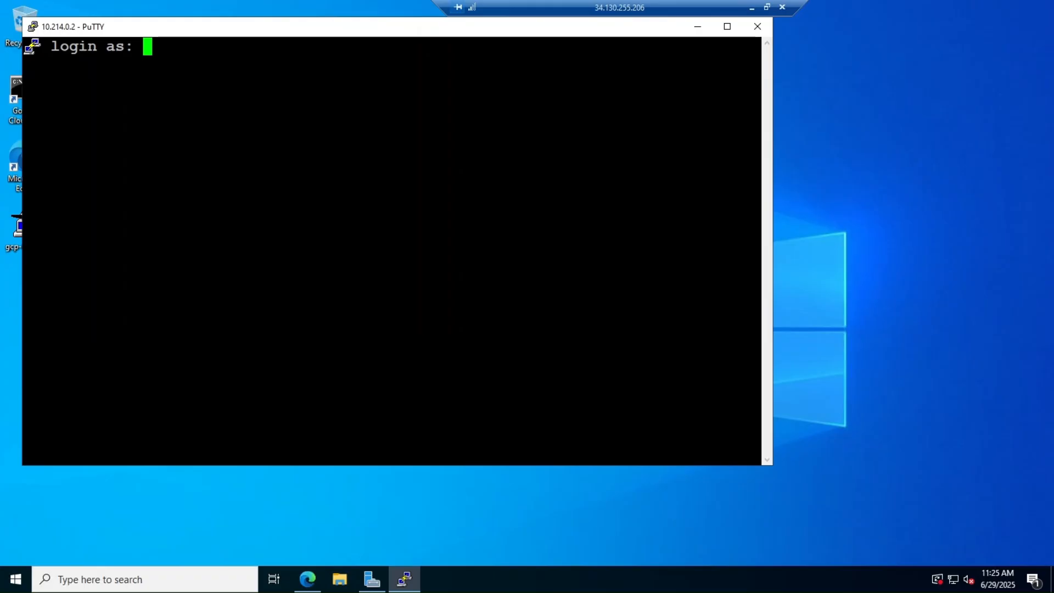
- Log in with the account username via key authentication and maximize the PuTTY terminal
text(muneeb)
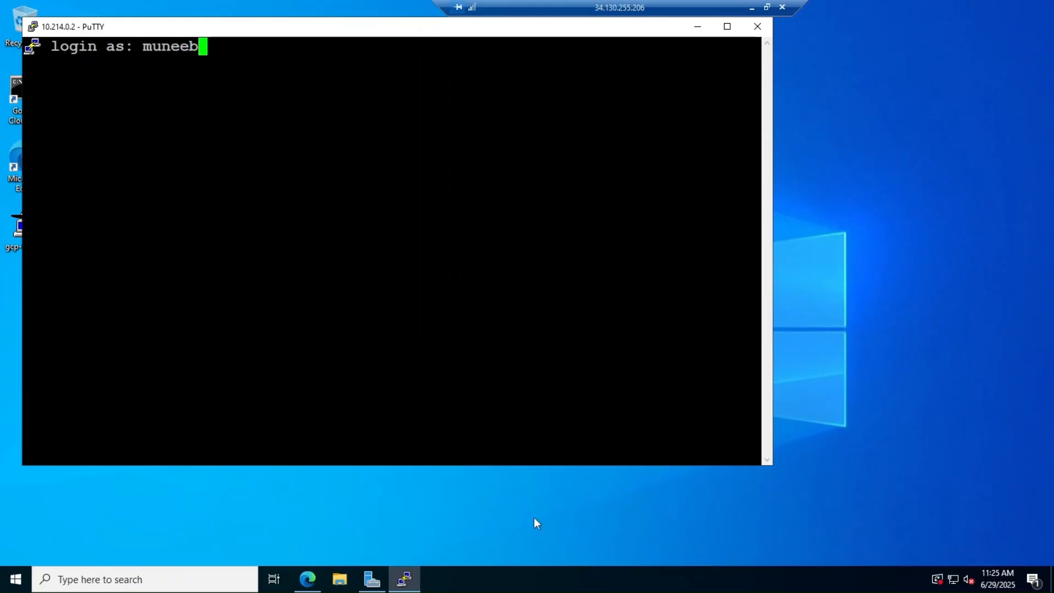
text(uddinahme)
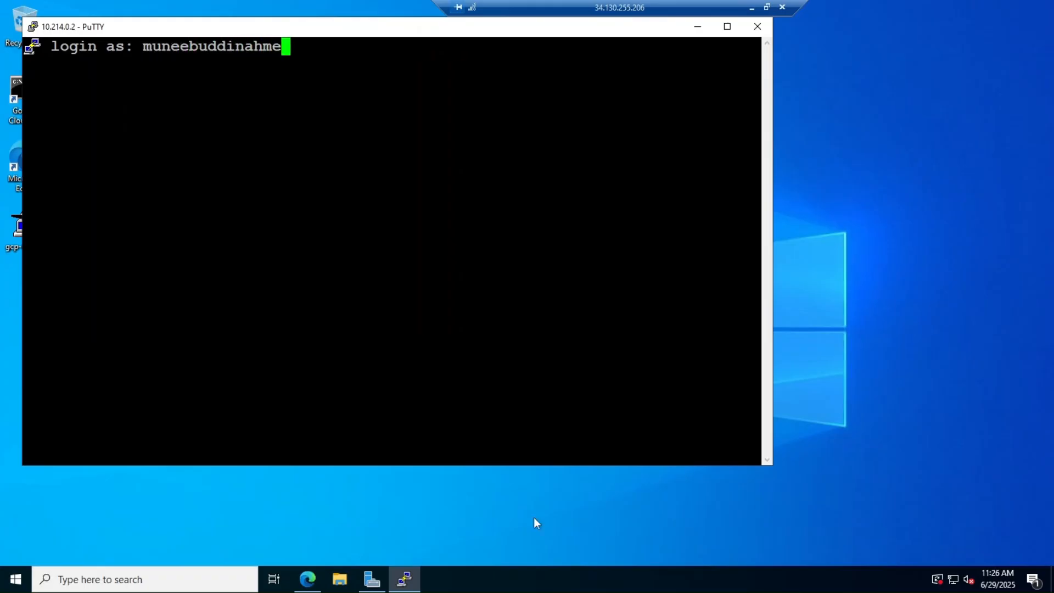
text(d97)
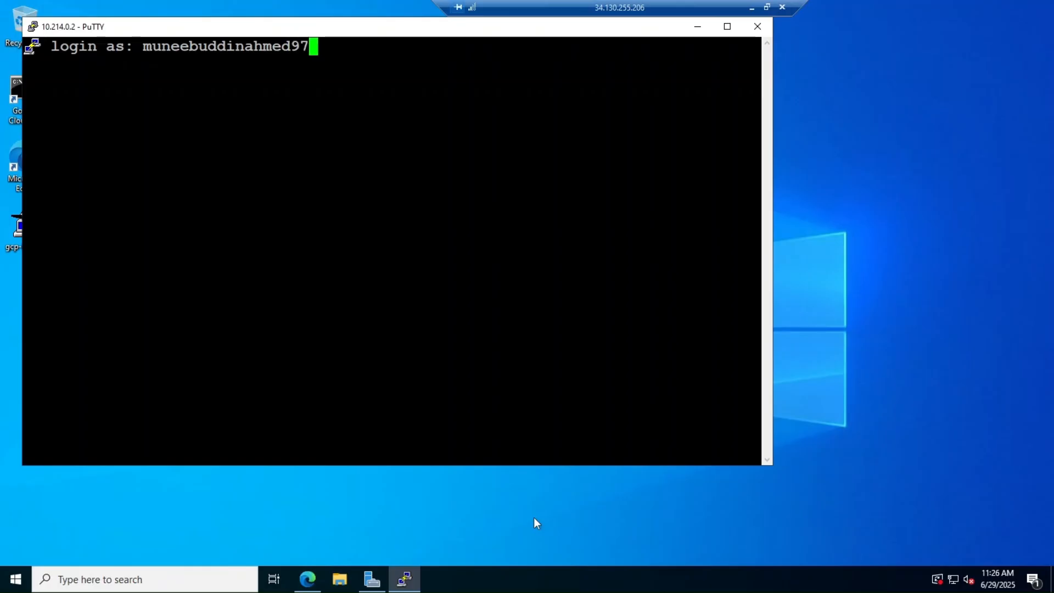
key(Return)
scroll(397, 250, up, 1)
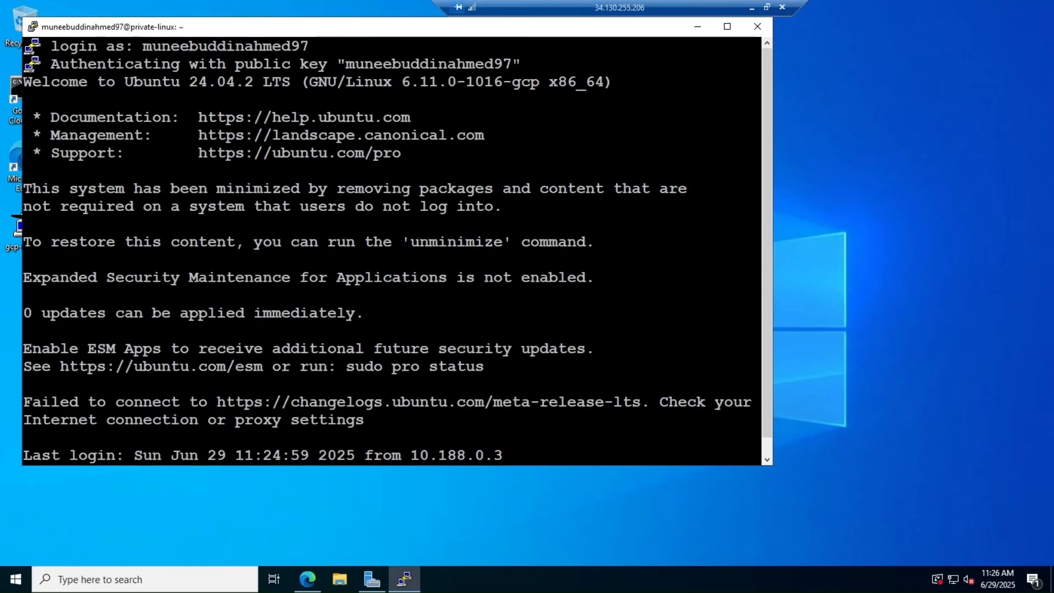
click(727, 27)
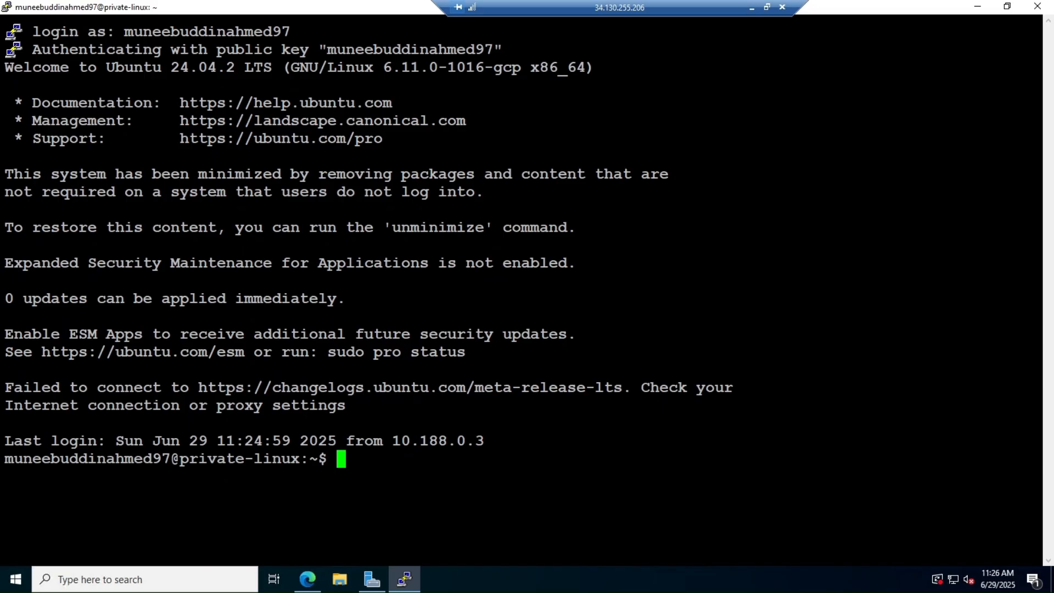
click(753, 7)
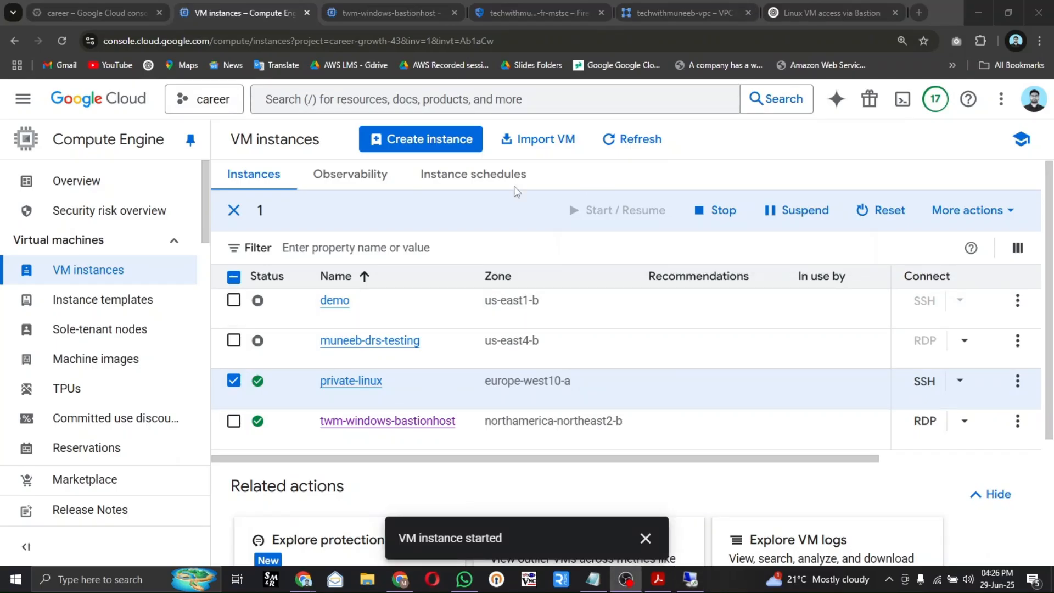